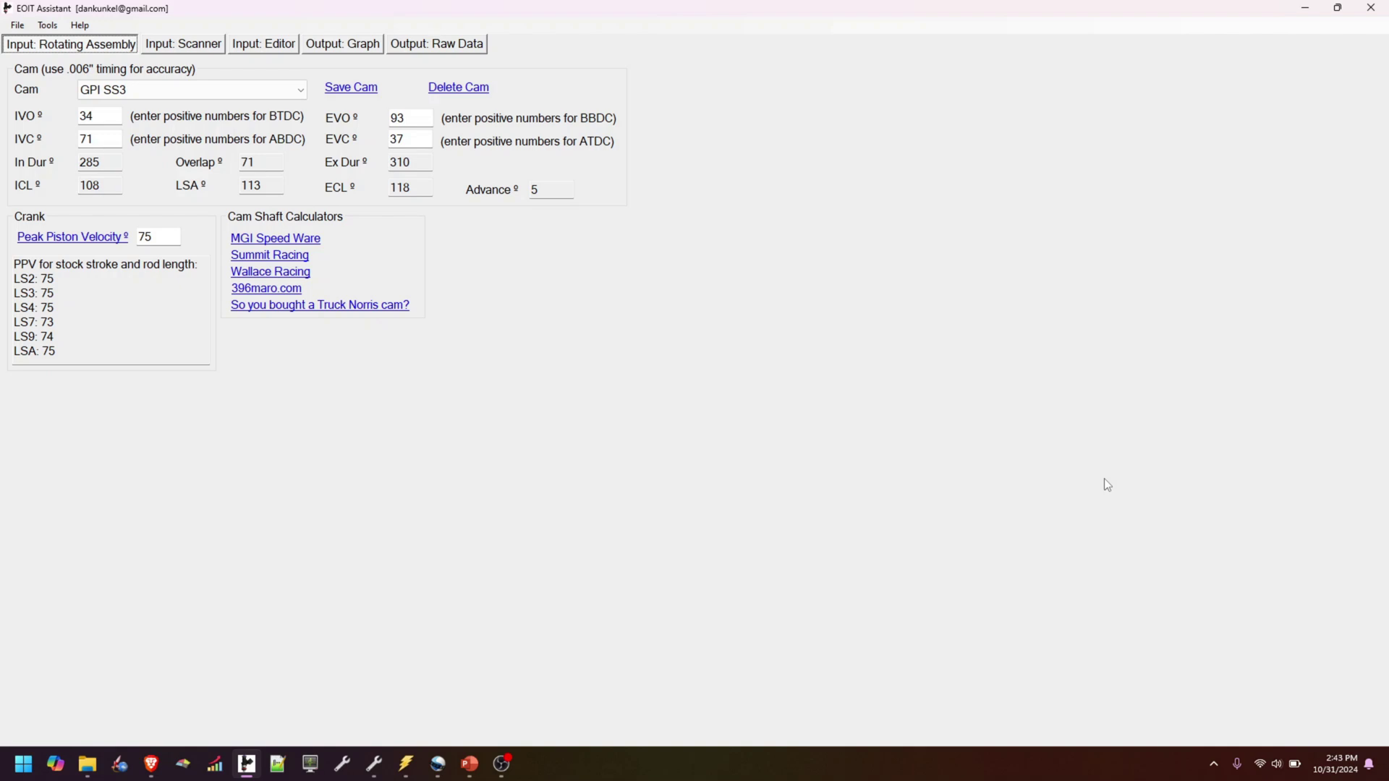
- View EOIT Assistant's version information from the Help menu, then close the About box
left_click(79, 25)
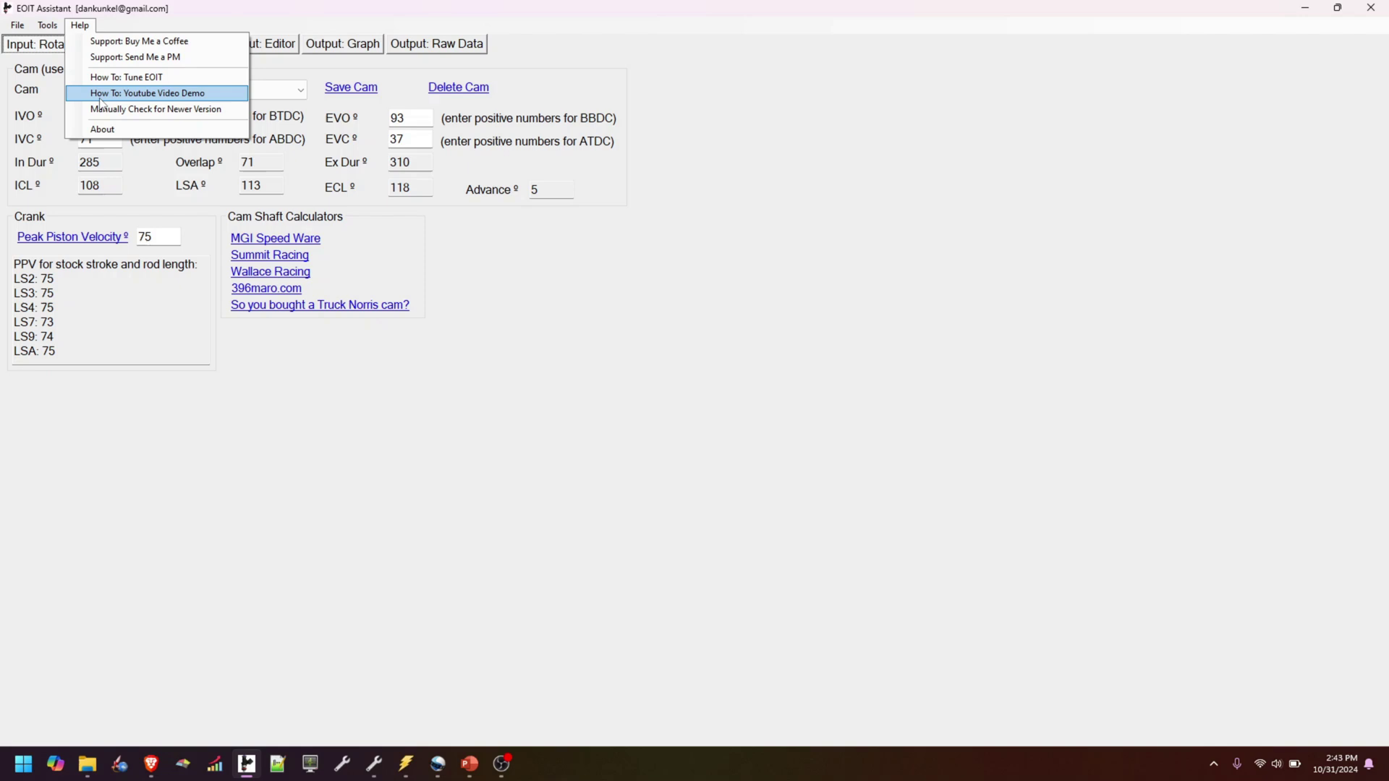
left_click(110, 130)
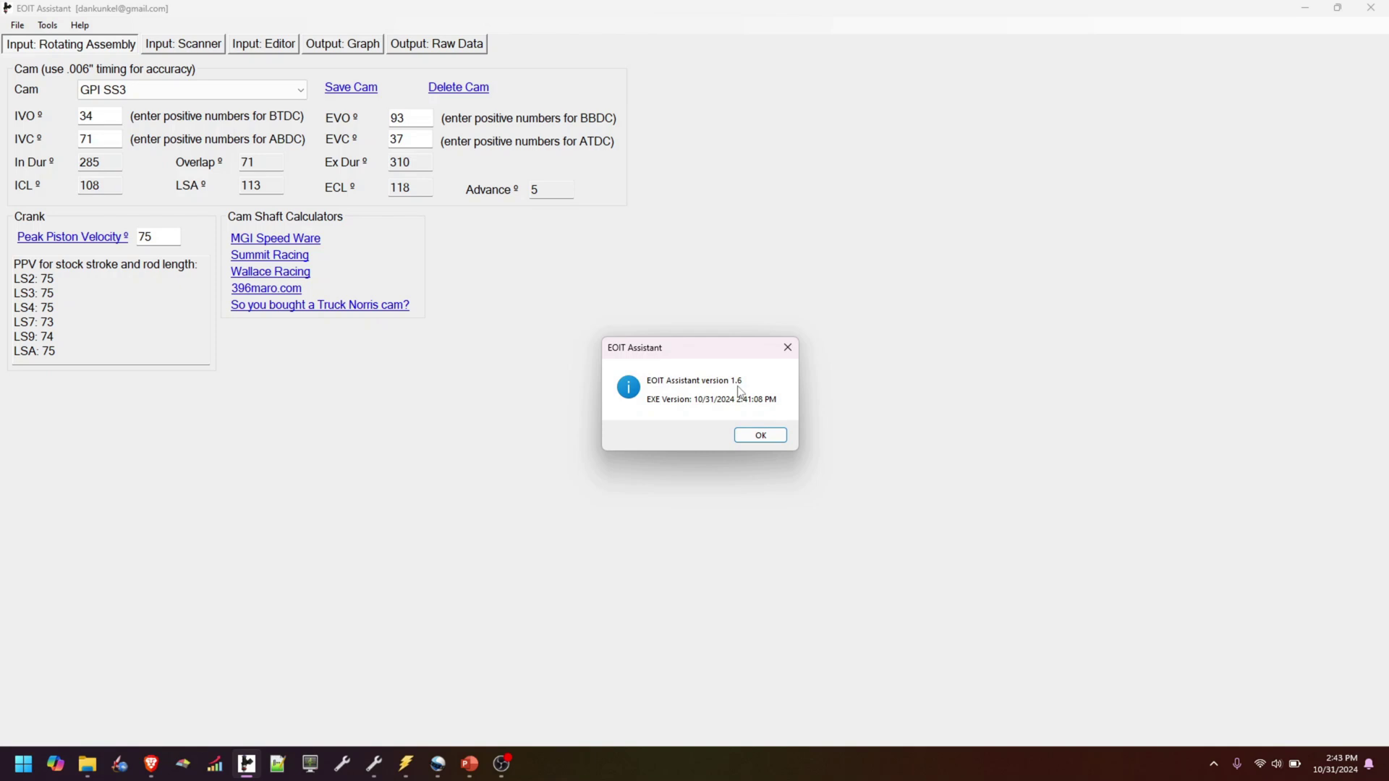
left_click(753, 436)
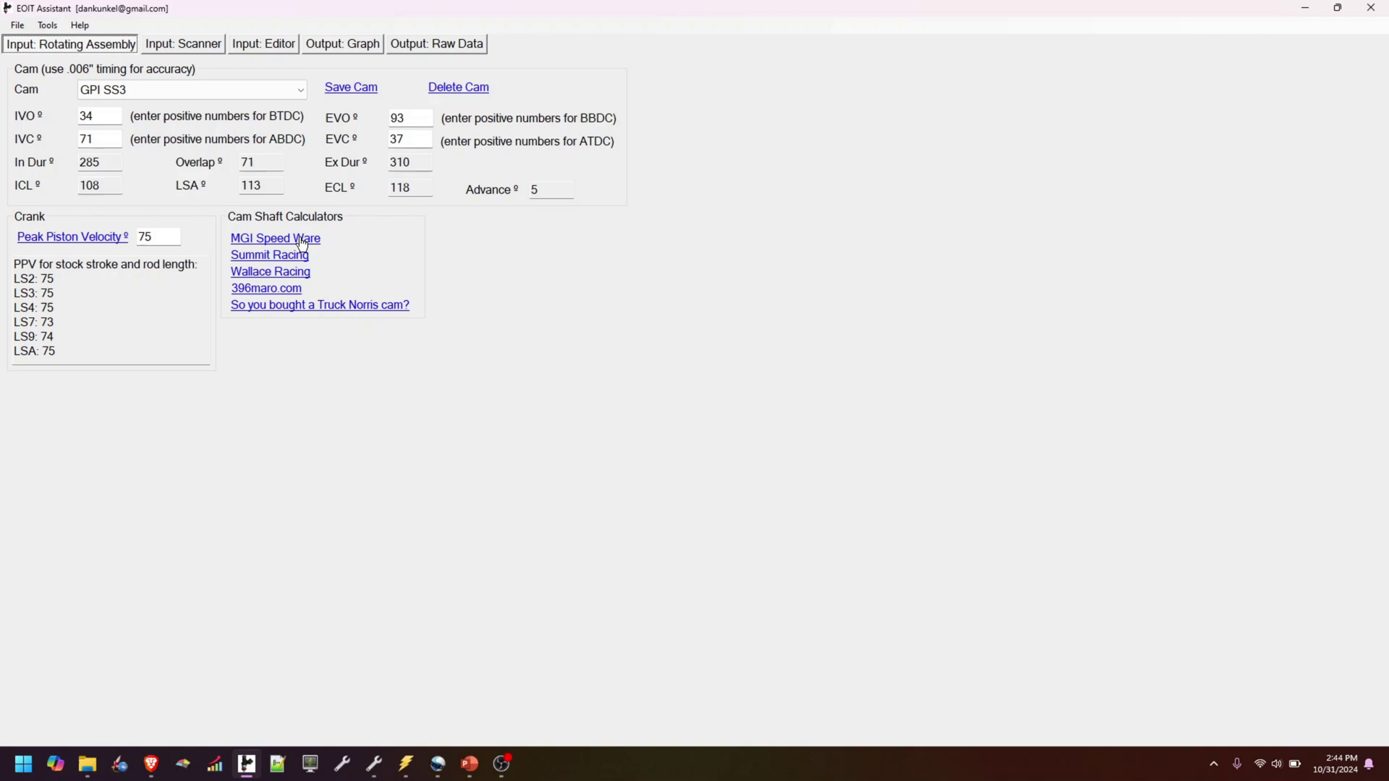
- Show the Input: Scanner page and bring the VCM Scanner window to the front
left_click(196, 47)
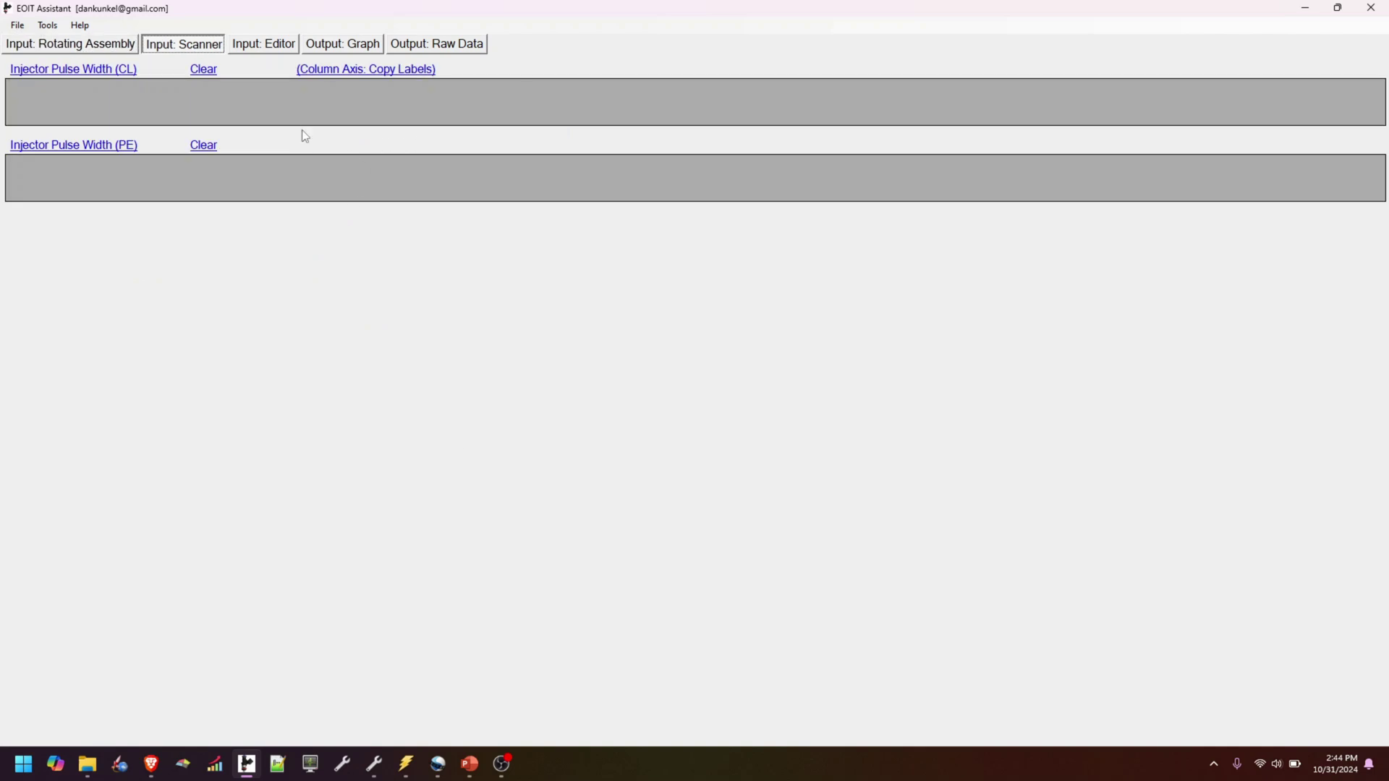
left_click(409, 772)
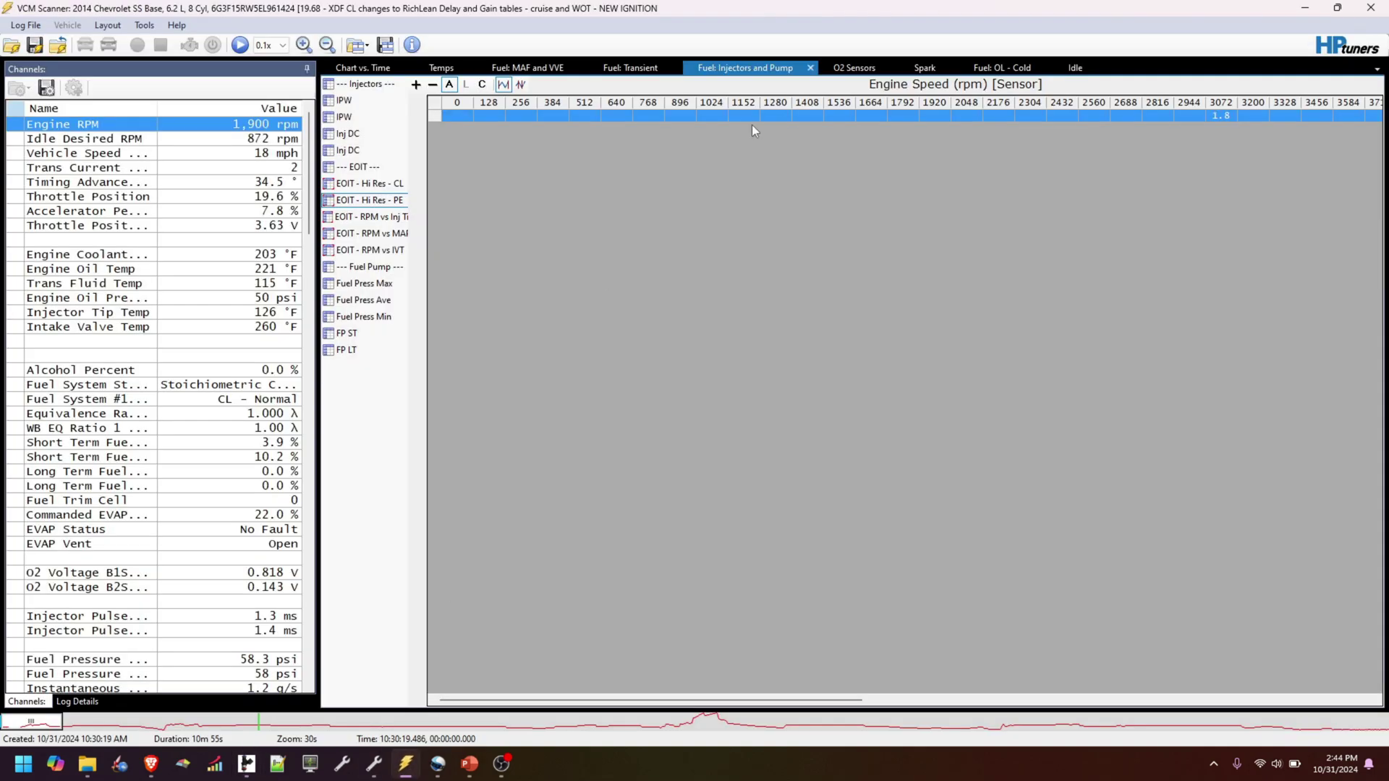
left_click(409, 772)
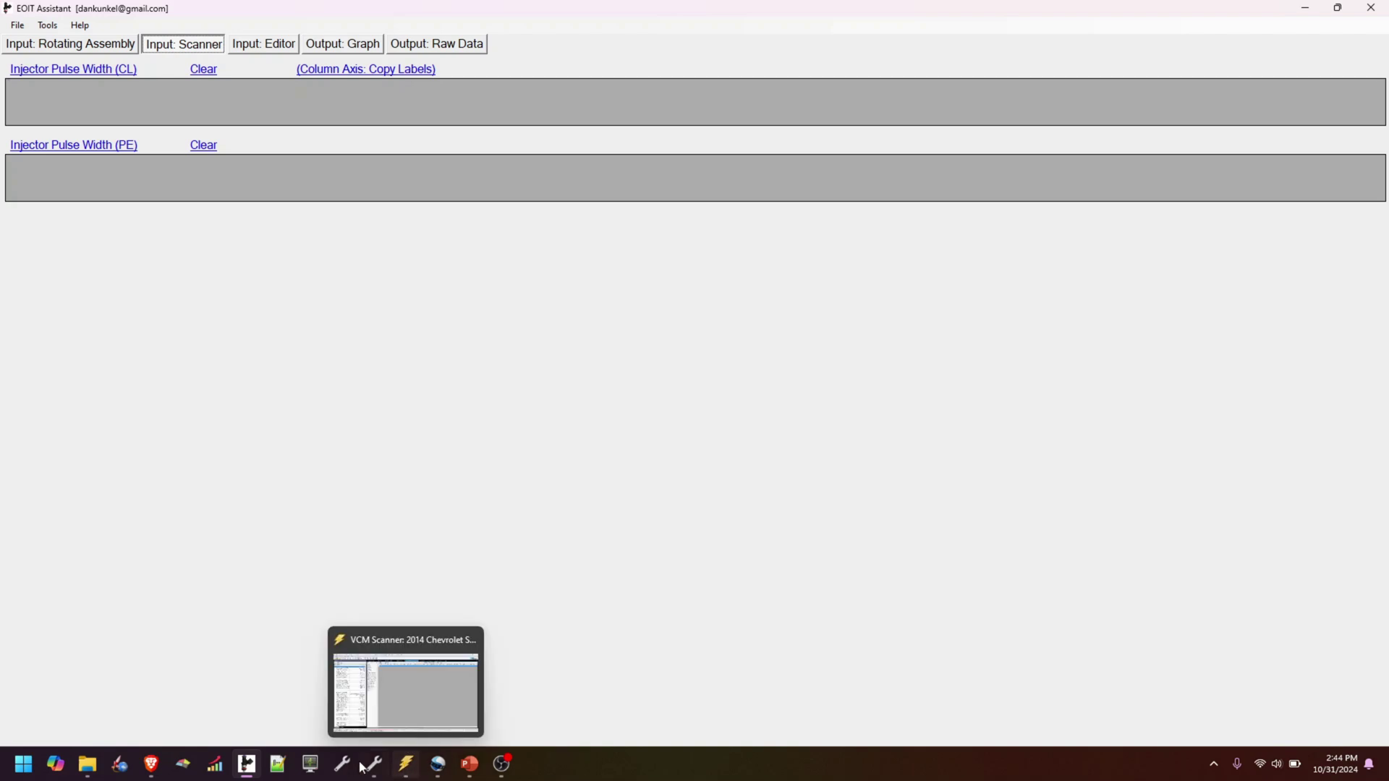
left_click(405, 764)
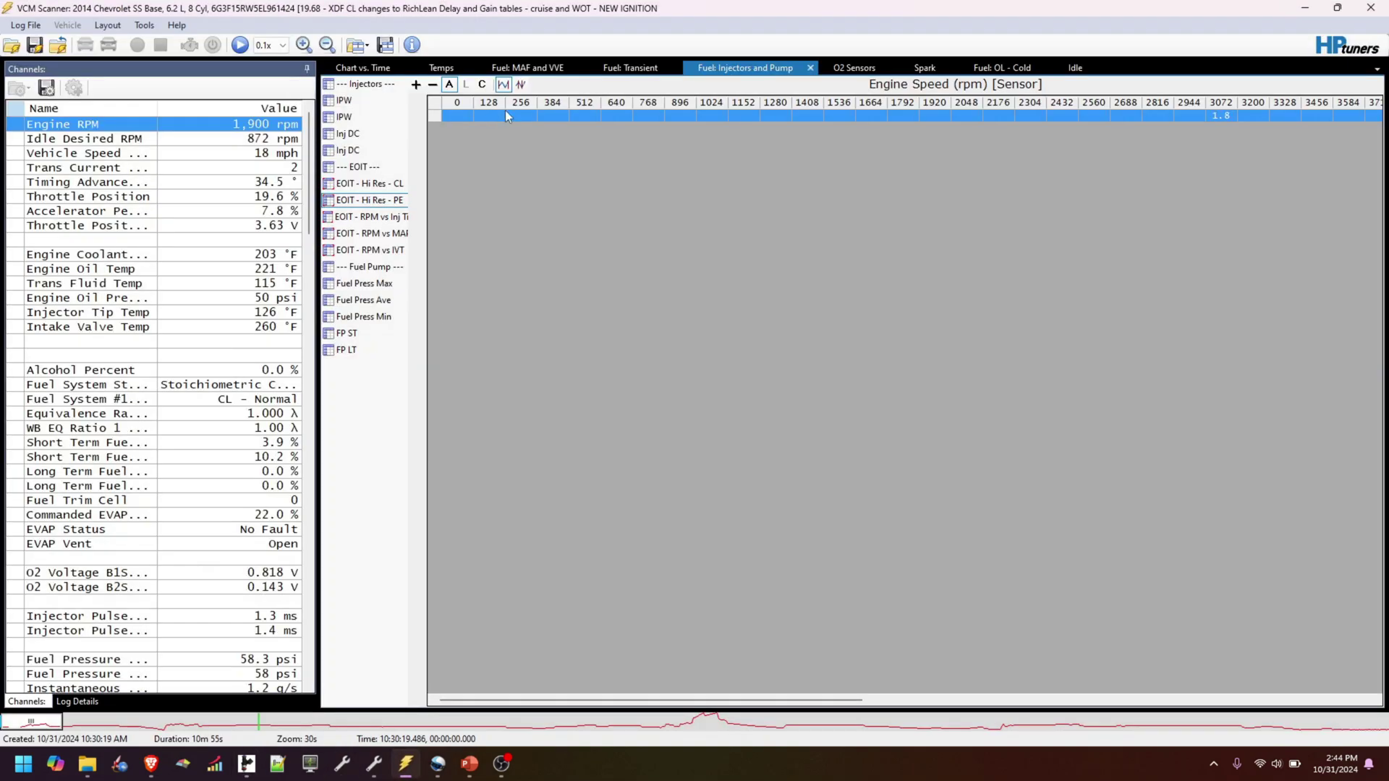
- Display the EOIT - Hi Res - CL table and open its Graphs Layout editor
left_click(390, 186)
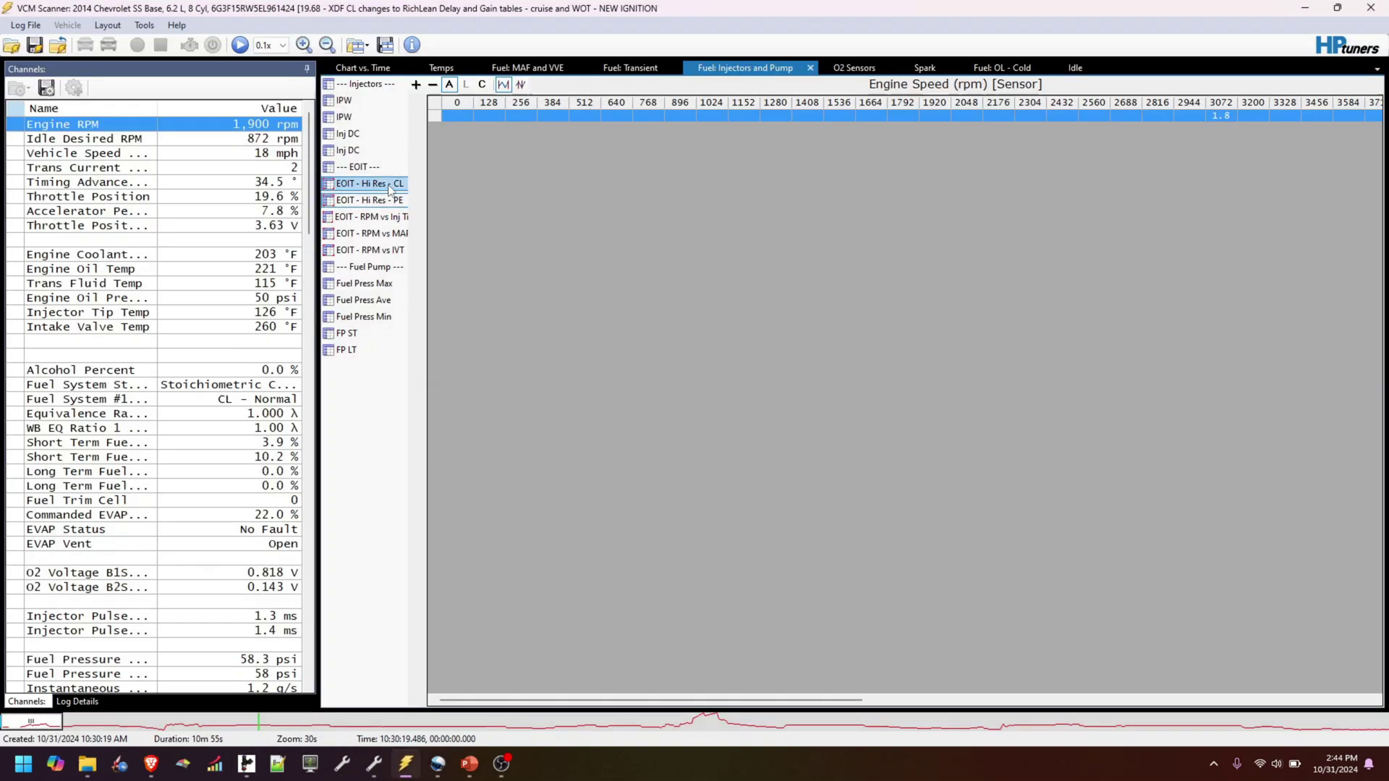
right_click(390, 190)
left_click(430, 227)
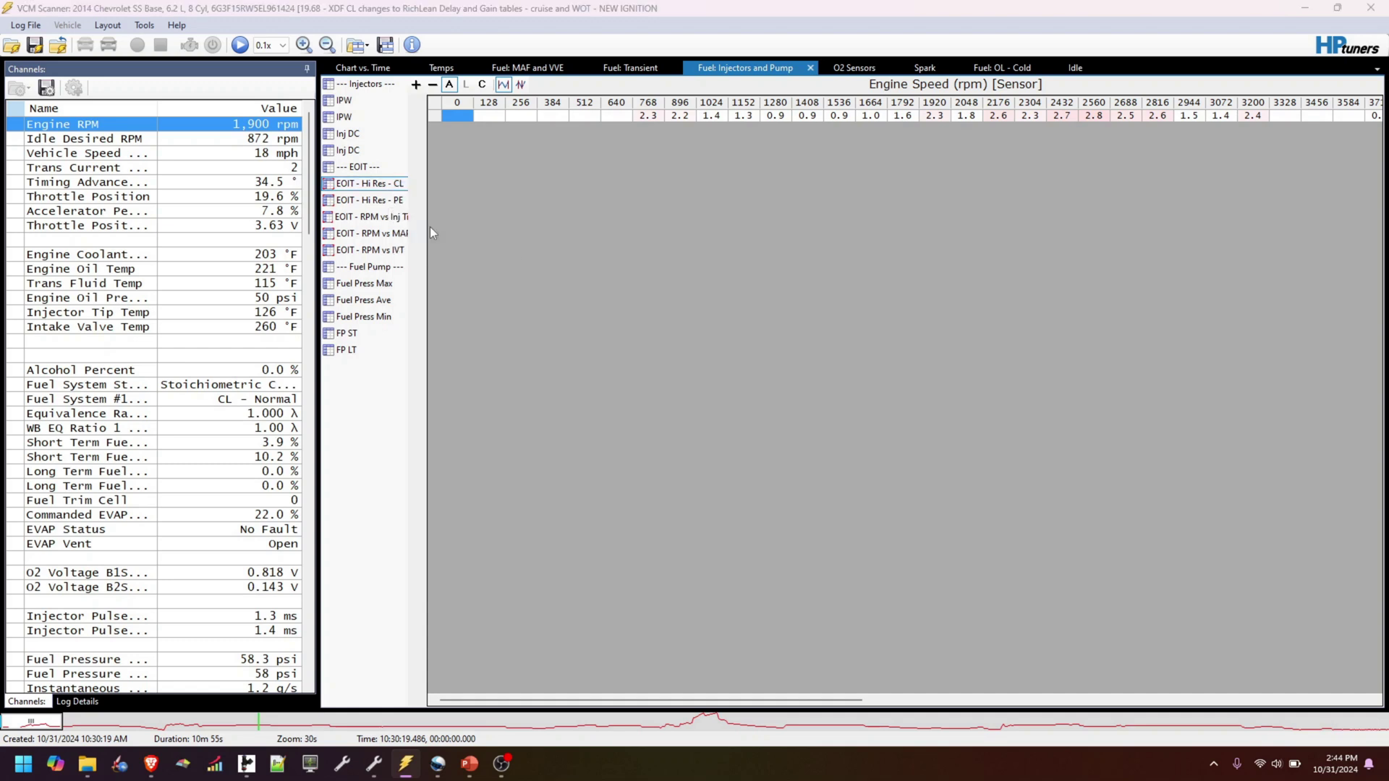
- Inspect the EOIT - Hi Res - CL filter function and RPM column axis values, then close the editor
left_click_drag(369, 193, 745, 200)
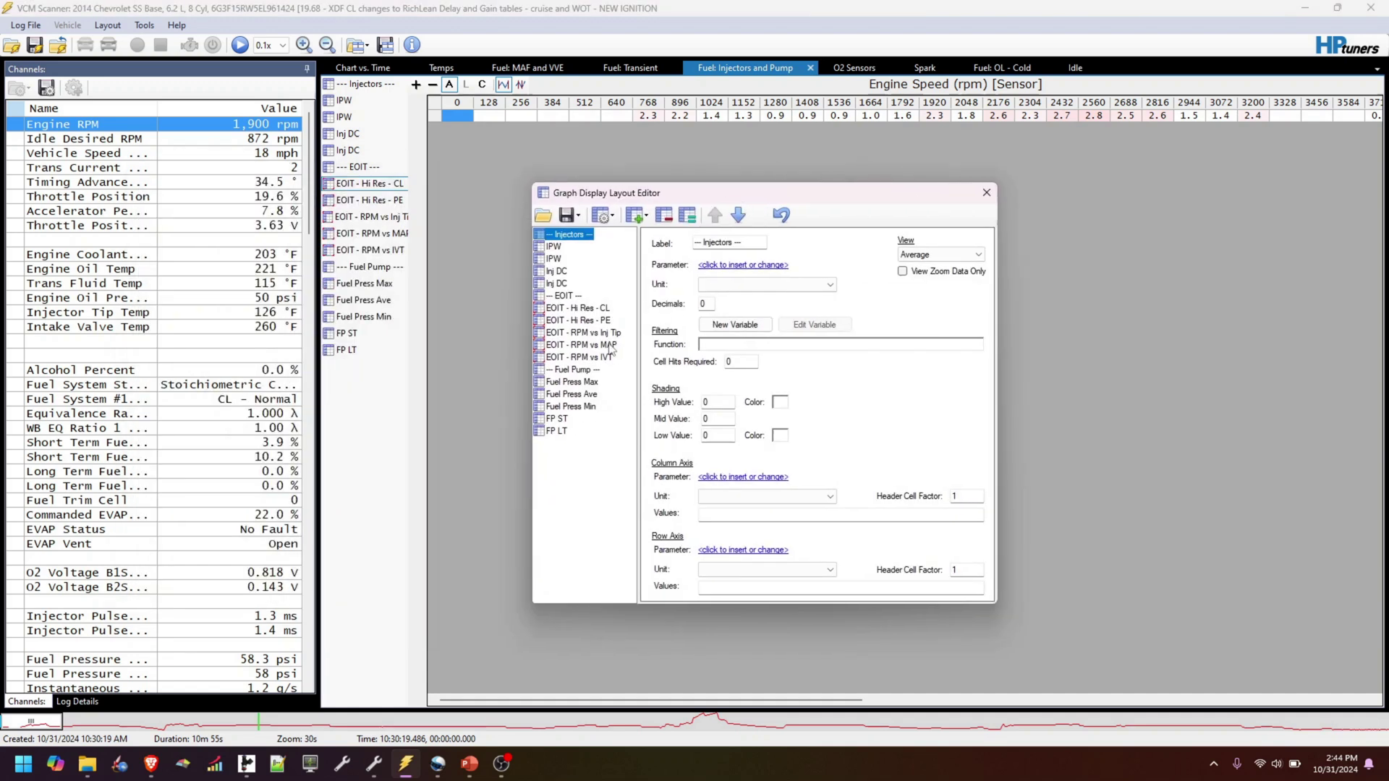
left_click(602, 309)
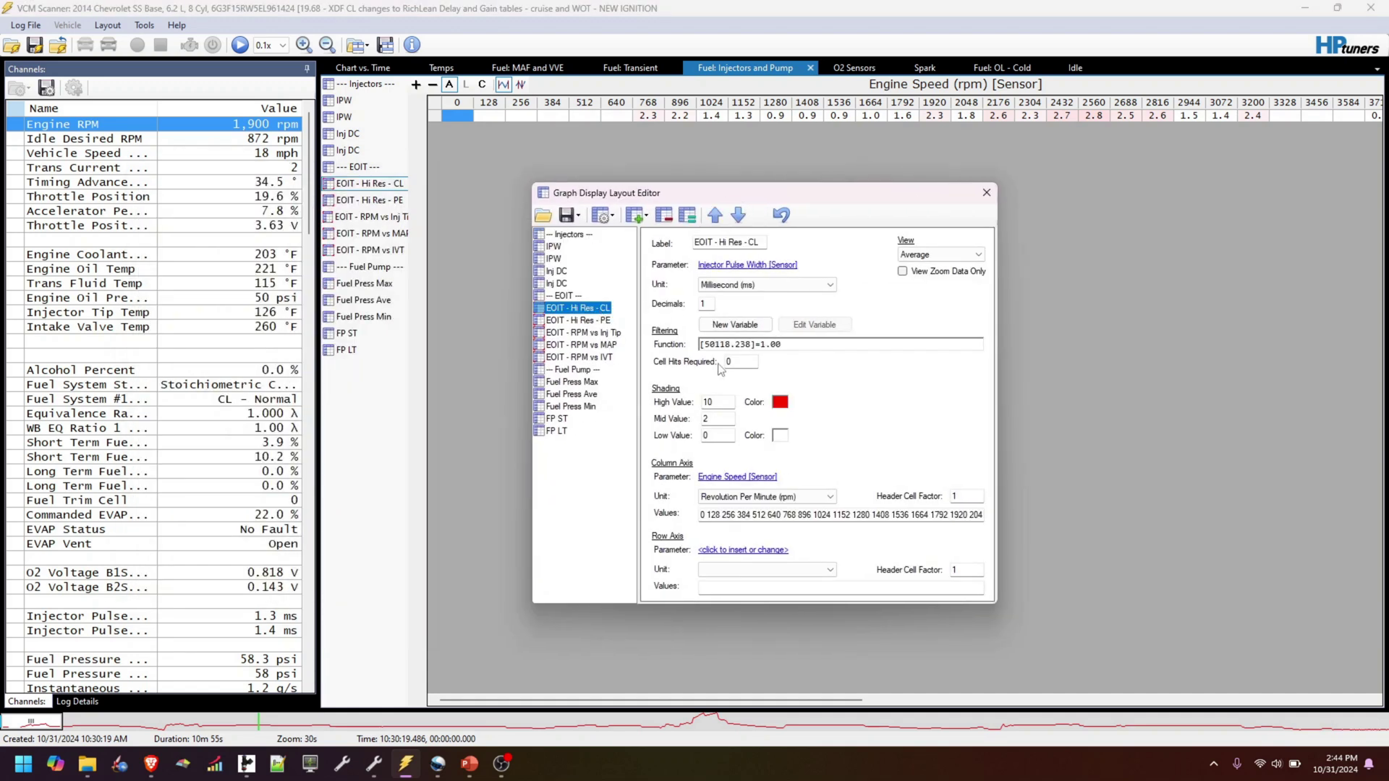
double_click(787, 346)
left_click(728, 346)
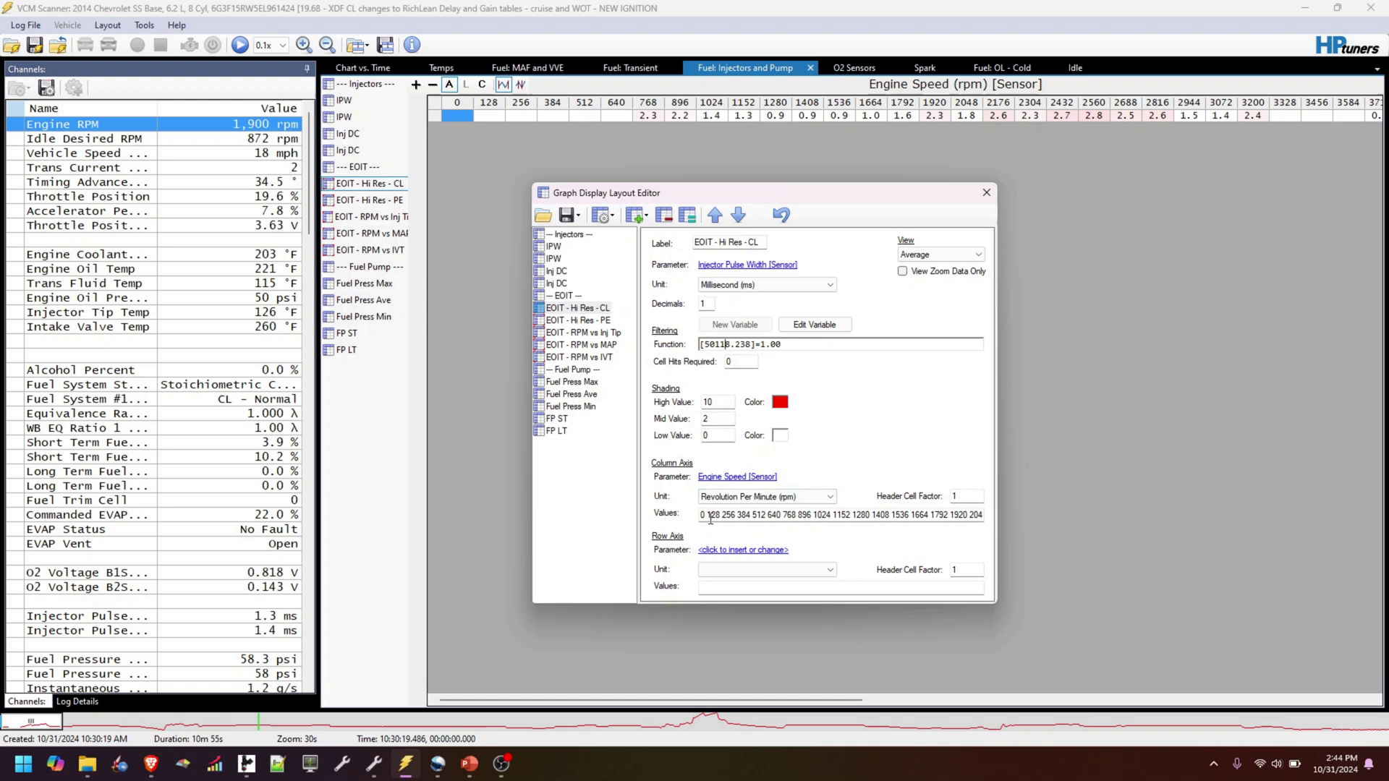
left_click_drag(704, 516, 914, 526)
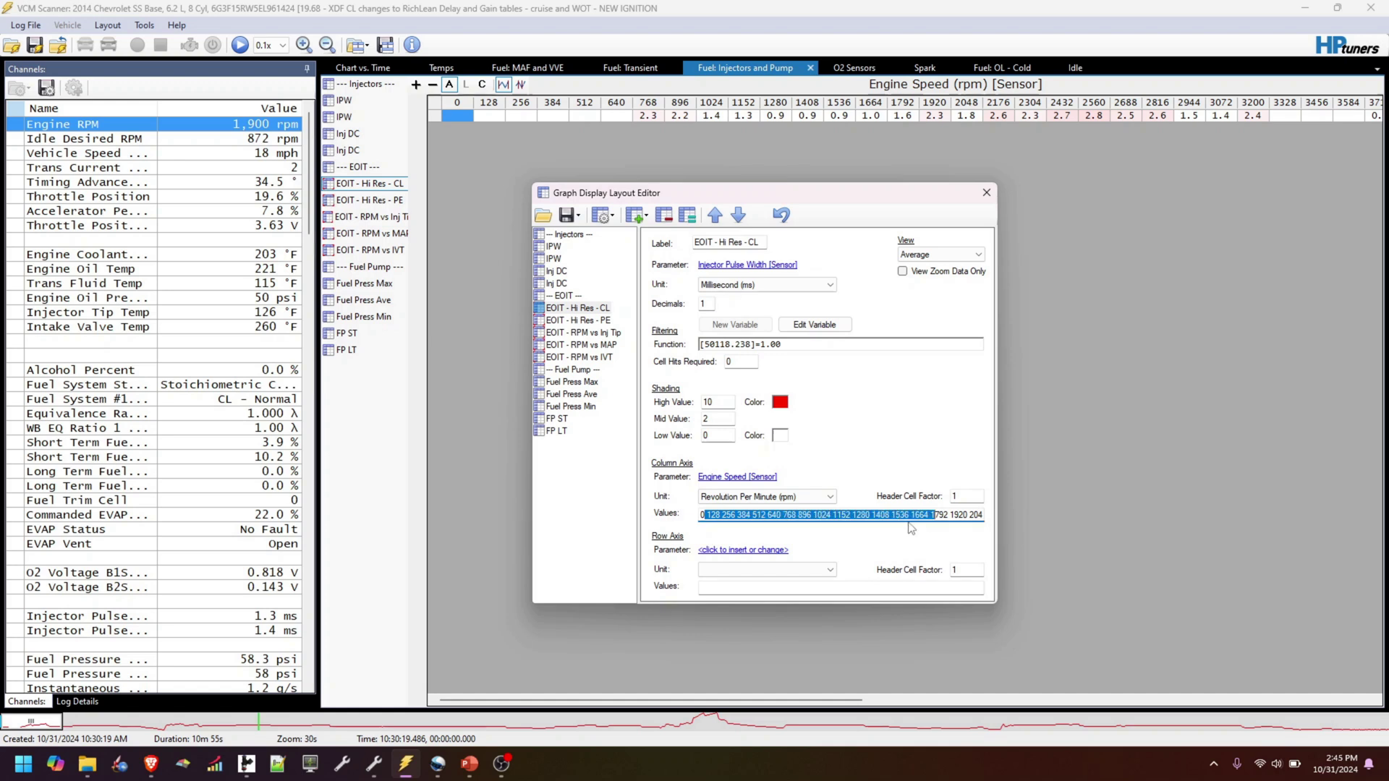
left_click_drag(701, 515, 1052, 521)
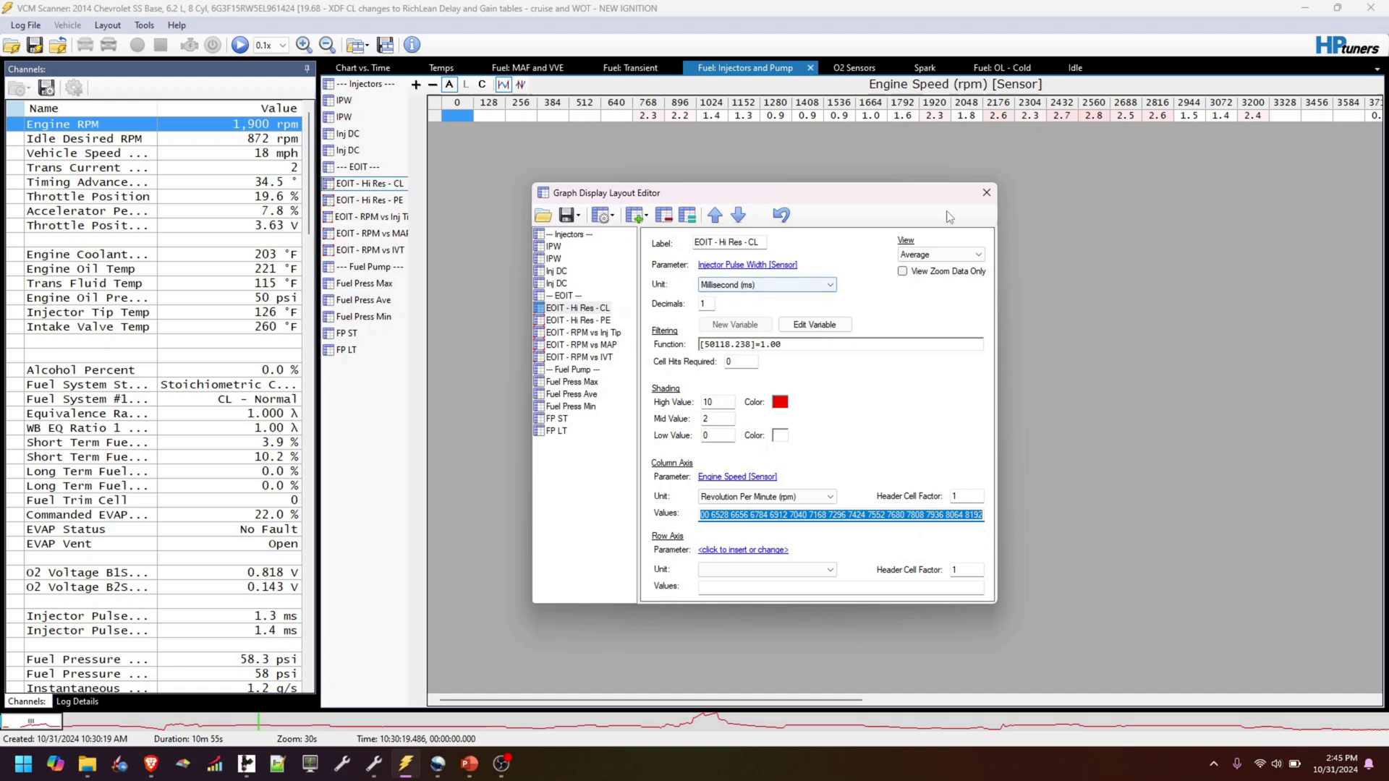
left_click(986, 192)
- Copy the CL pulse width row with its RPM axis into EOIT's Injector Pulse Width (CL) grid
left_click(438, 106)
right_click(436, 105)
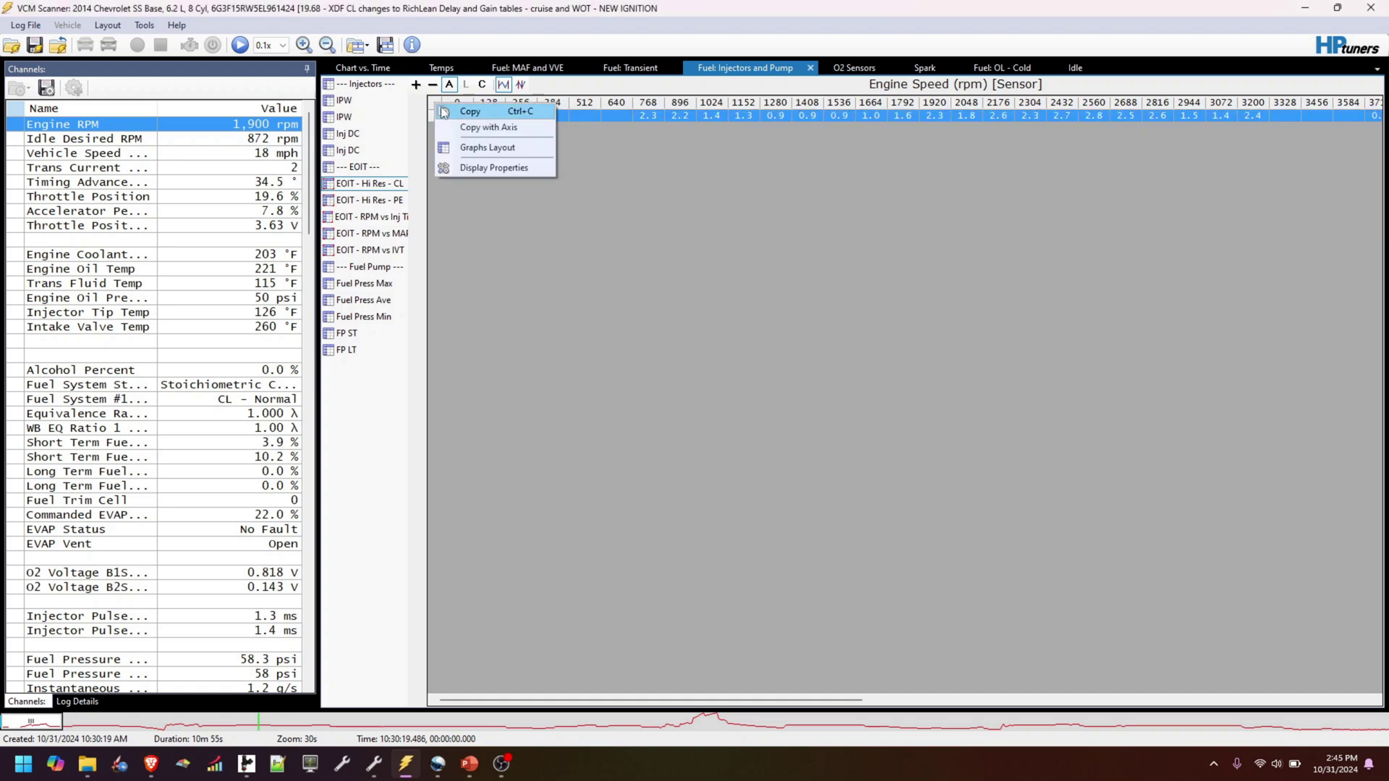
left_click(526, 127)
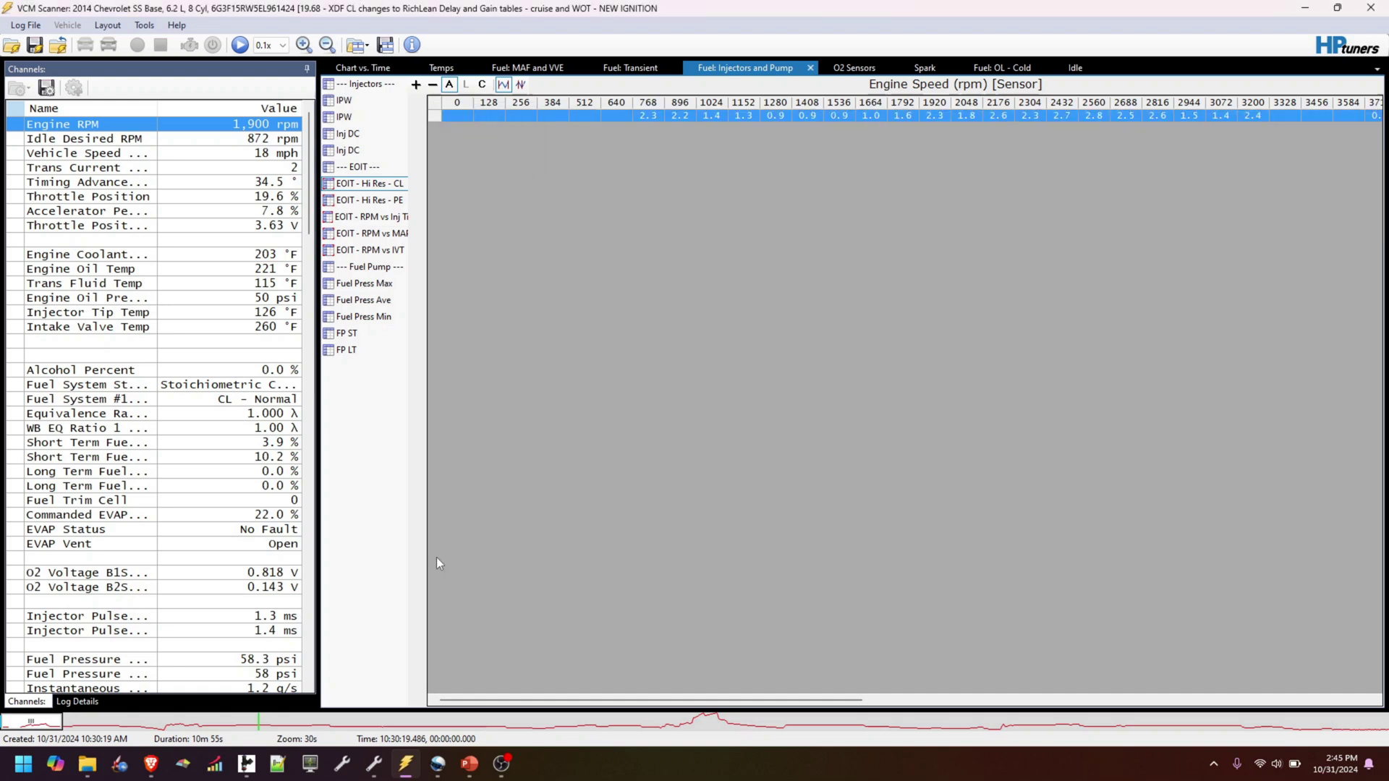
left_click(253, 770)
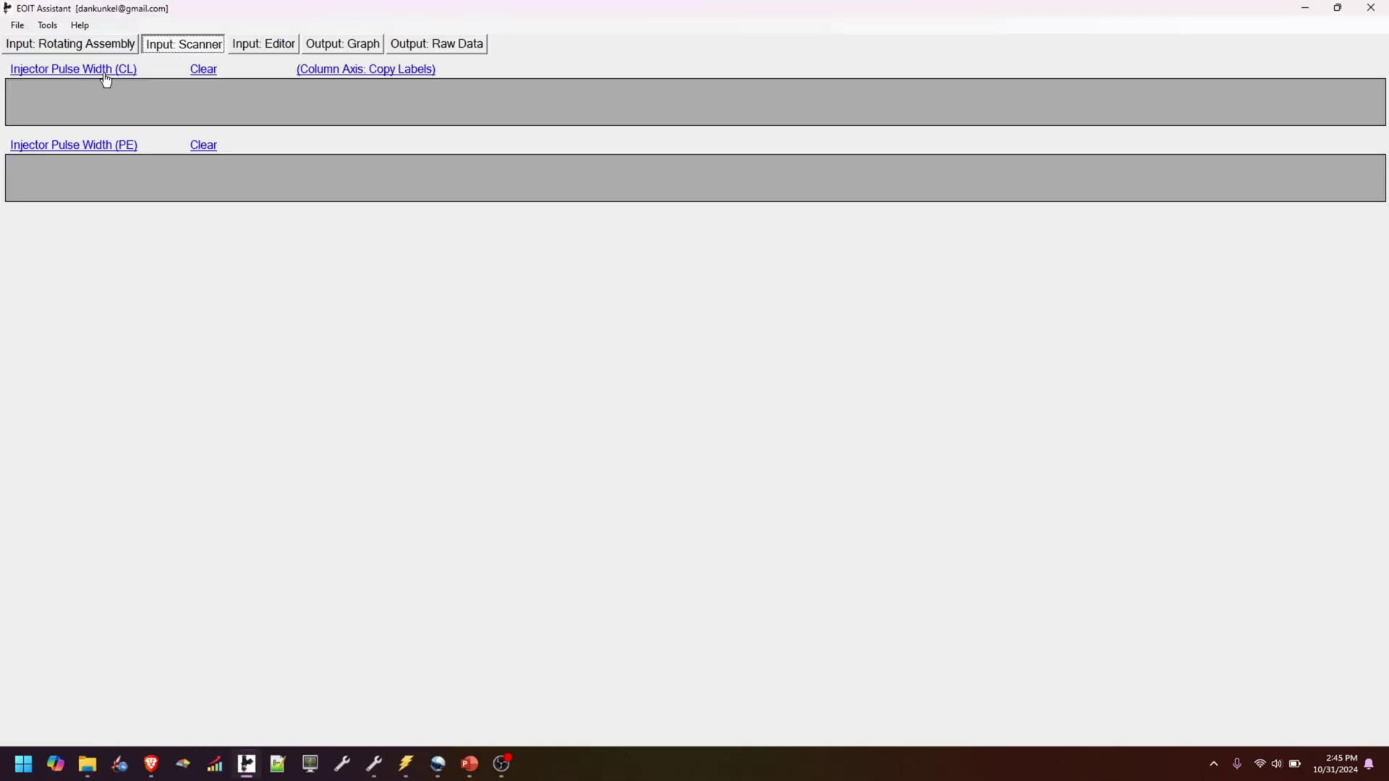
left_click(102, 69)
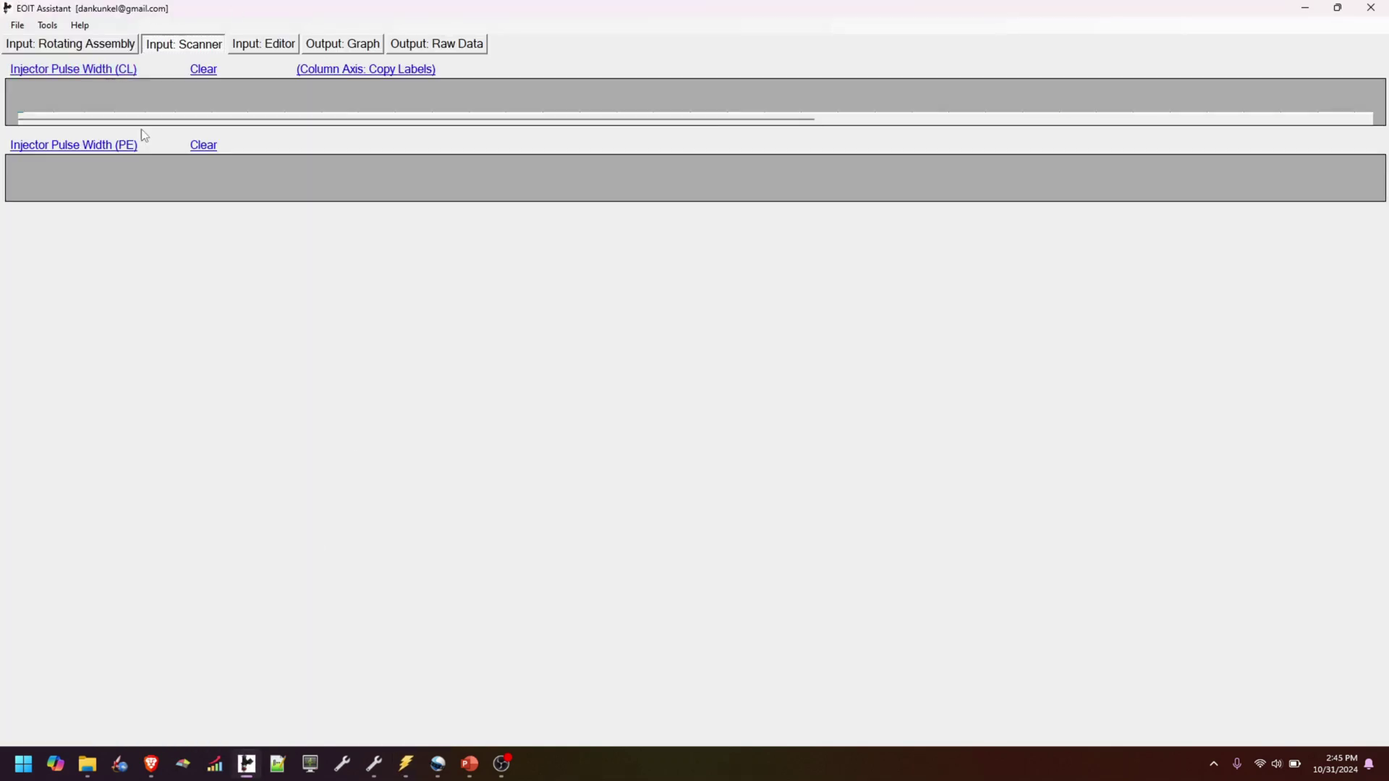
- Copy the PE pulse width row with its RPM axis from VCM Scanner
left_click(406, 765)
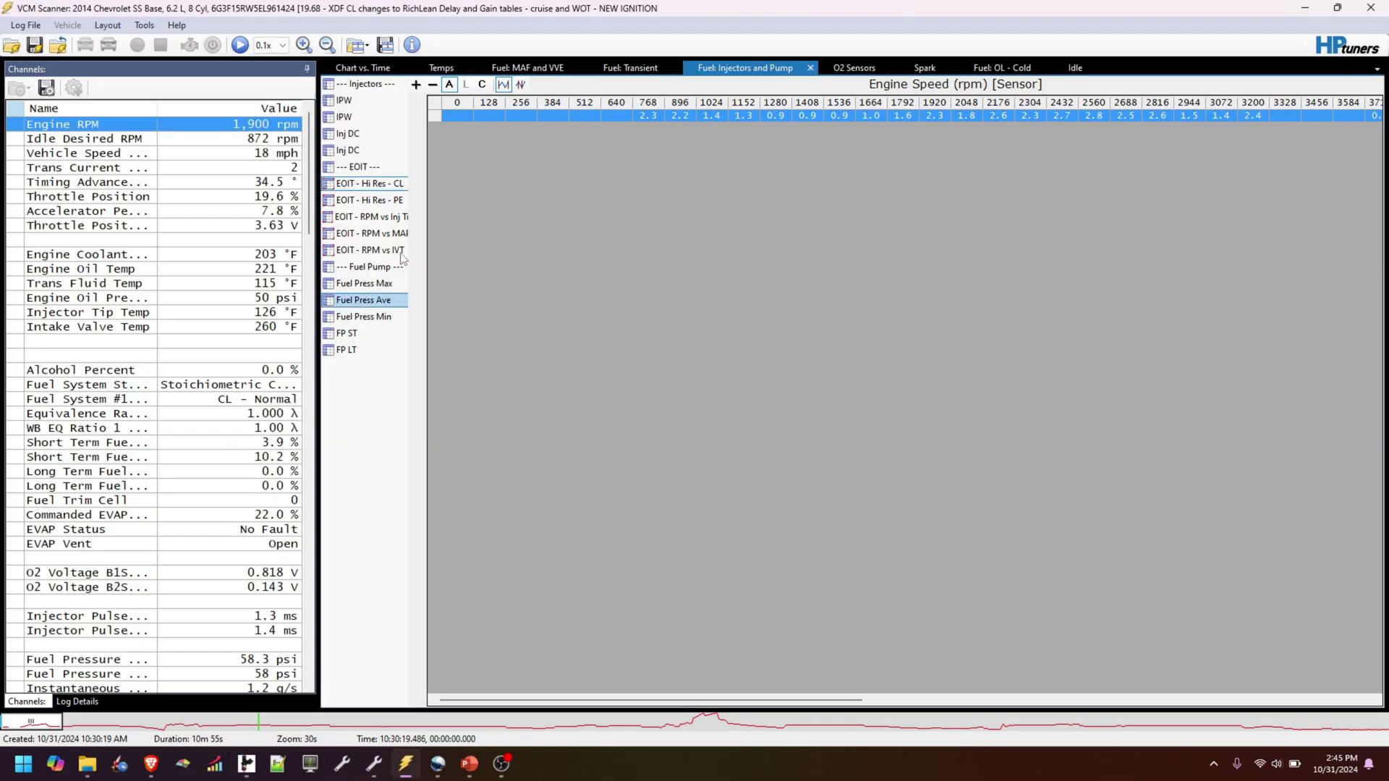
right_click(438, 101)
left_click(472, 124)
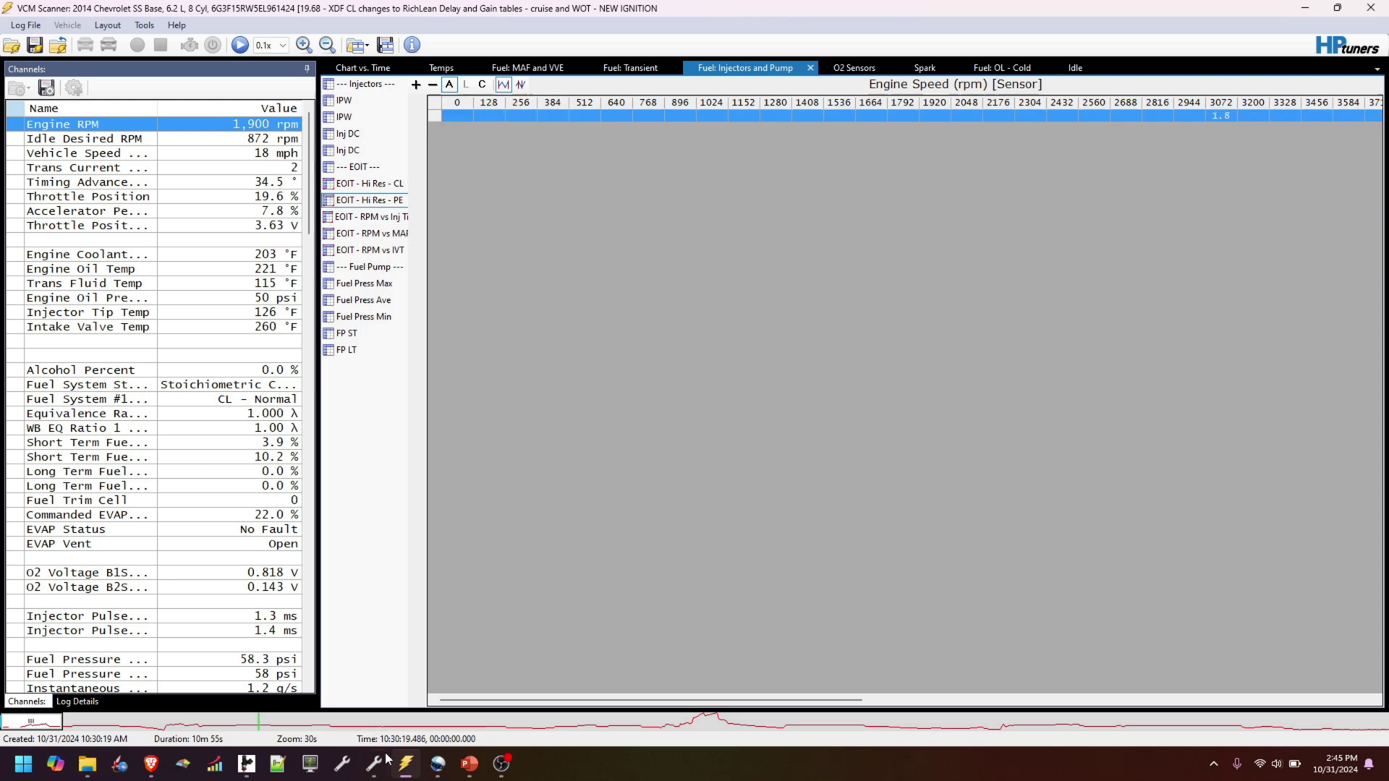
left_click(245, 767)
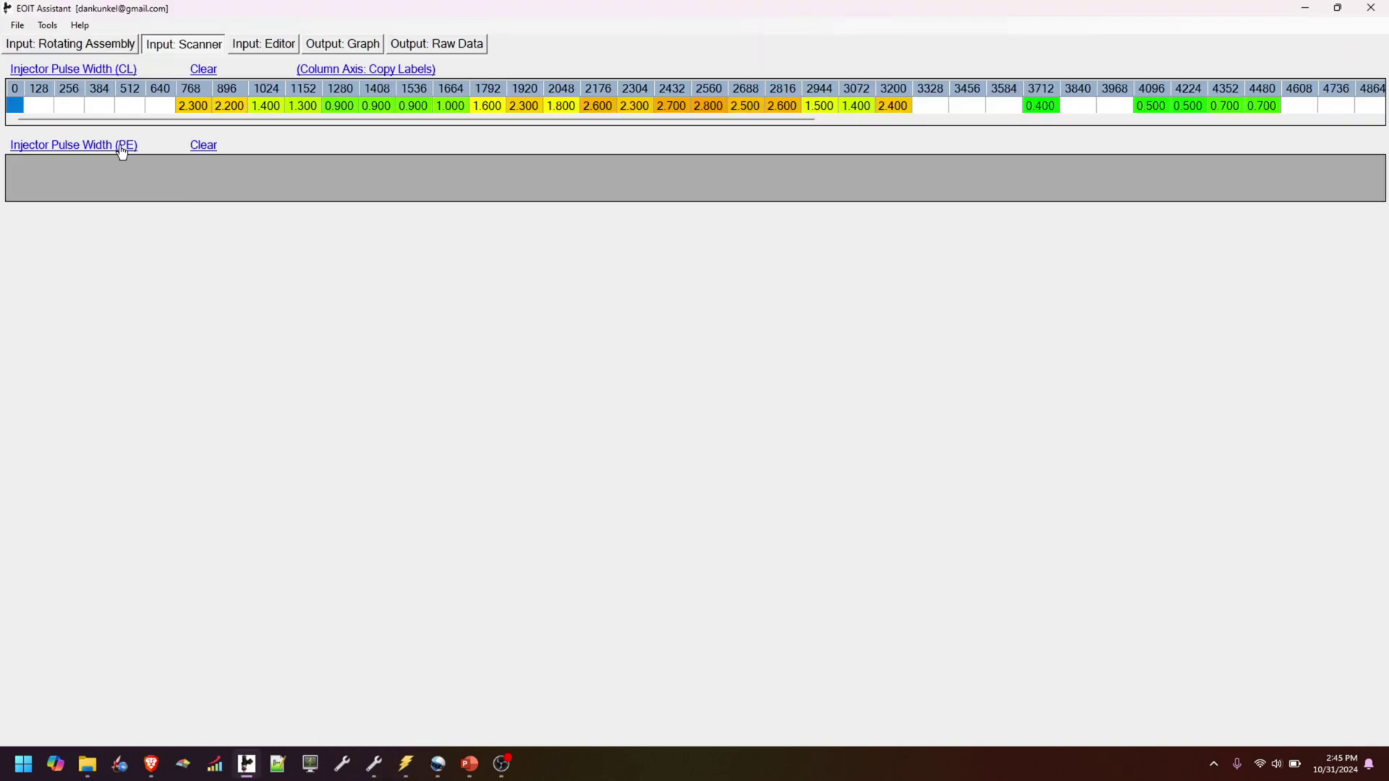
- Paste the PE pulse widths and delete the 1.800 (3072 rpm) and 0.900 (4608 rpm) values
left_click(122, 149)
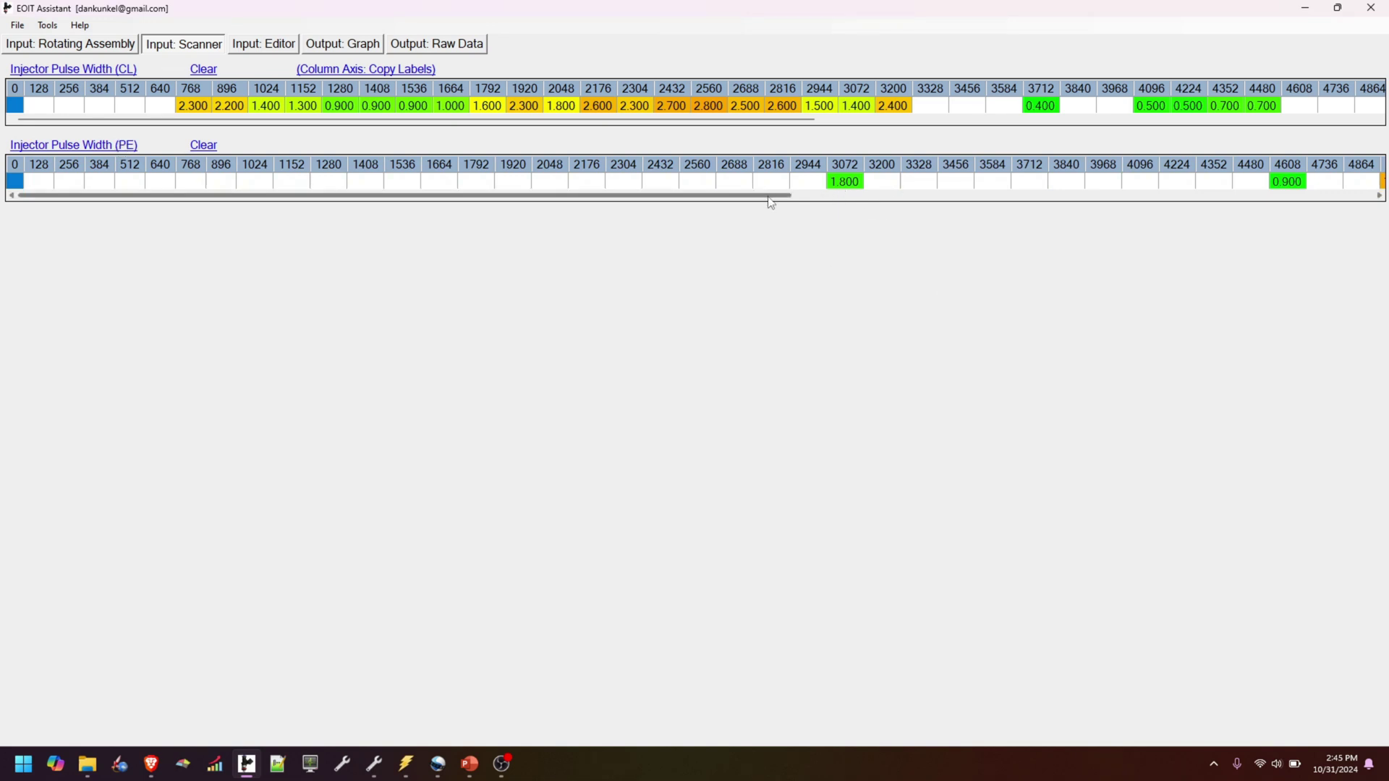
left_click_drag(770, 196, 1042, 216)
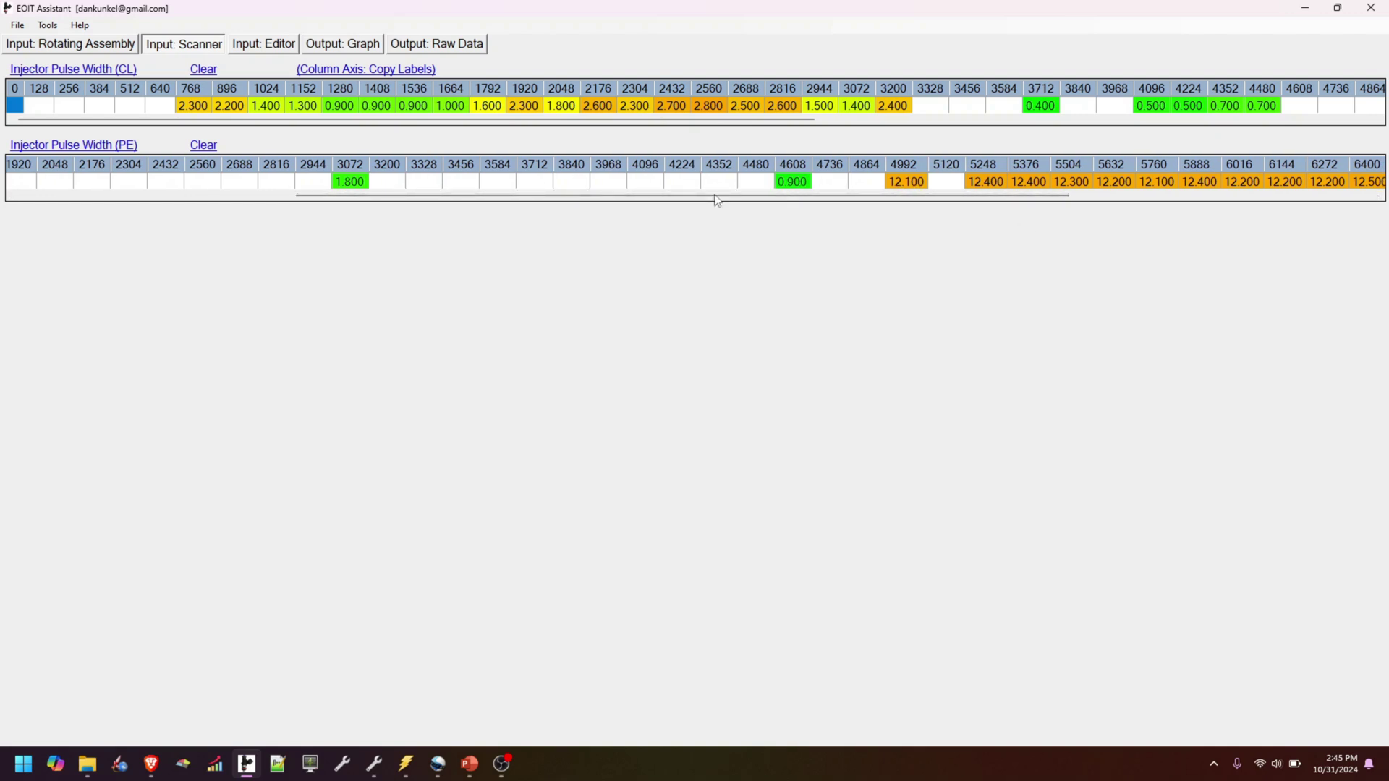
left_click(356, 185)
key("Delete")
left_click(794, 182)
key("Delete")
- Enter 15 in the 4352 rpm PE cell, then clear it again and go to Input: Editor
left_click(719, 183)
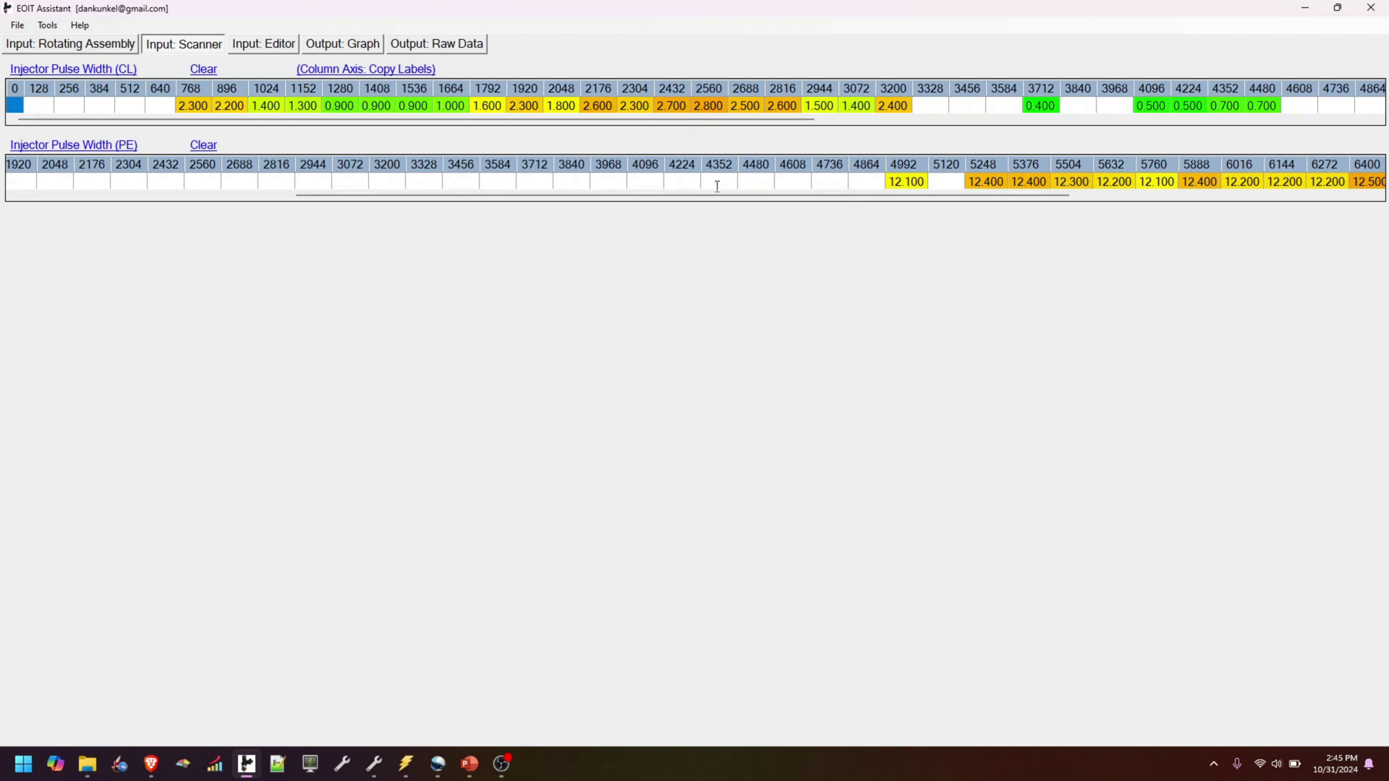
type("15")
key("Return")
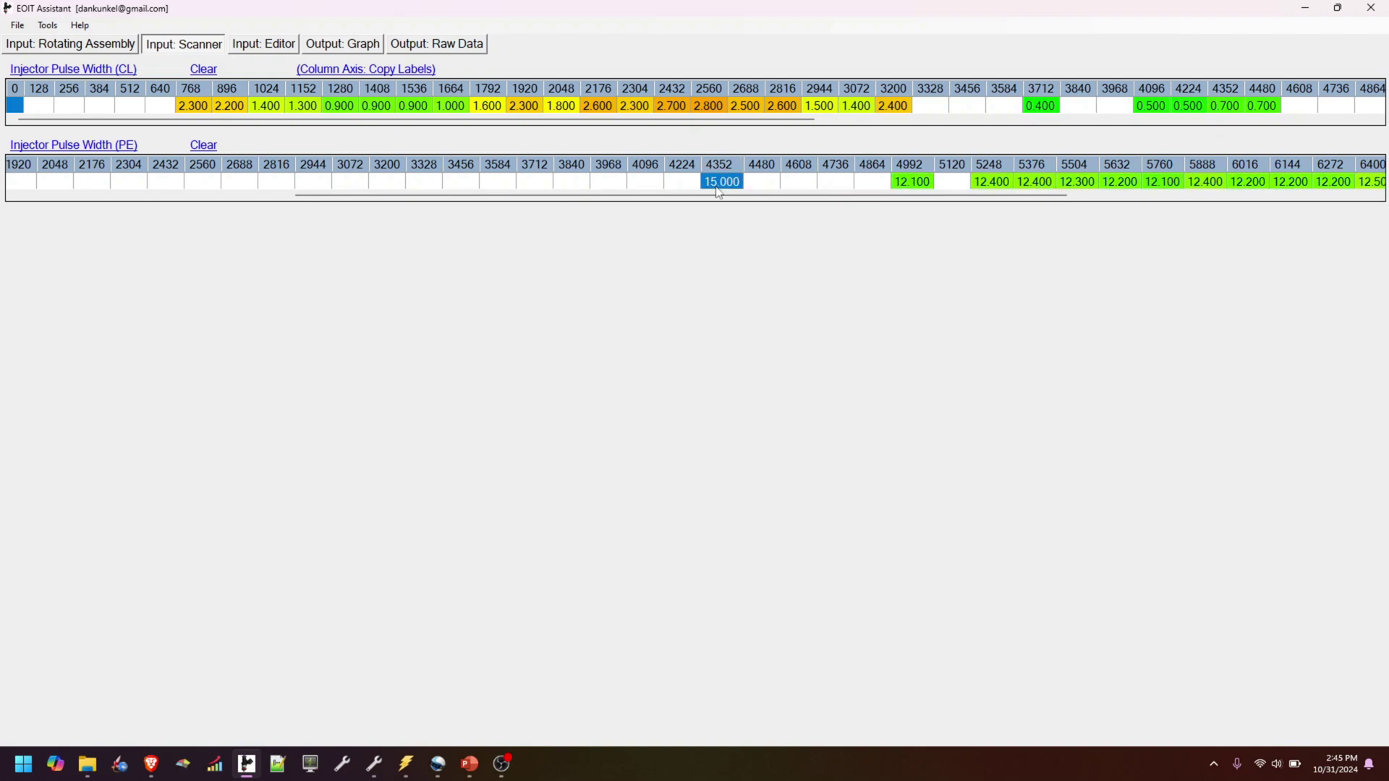
left_click(762, 182)
left_click(720, 182)
left_click(720, 185)
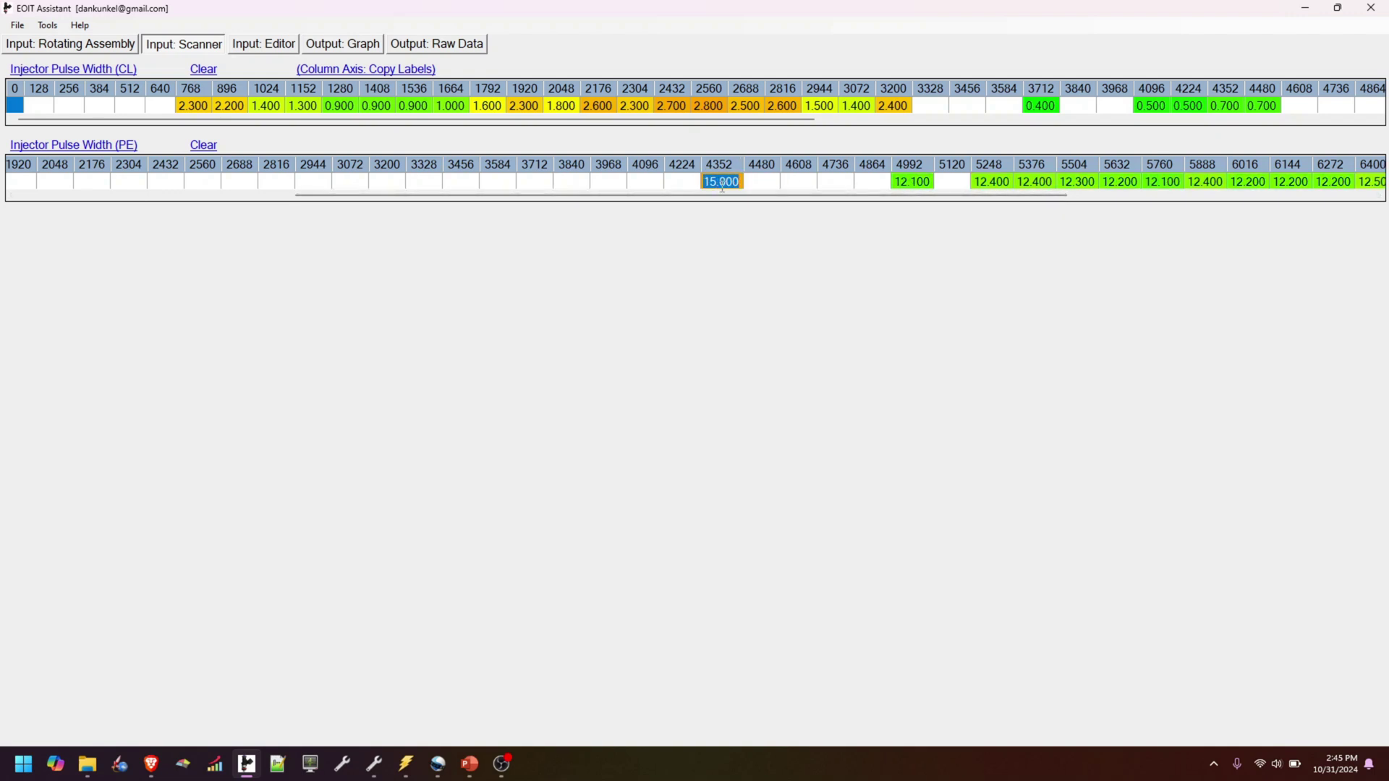
key("BackSpace")
left_click(645, 182)
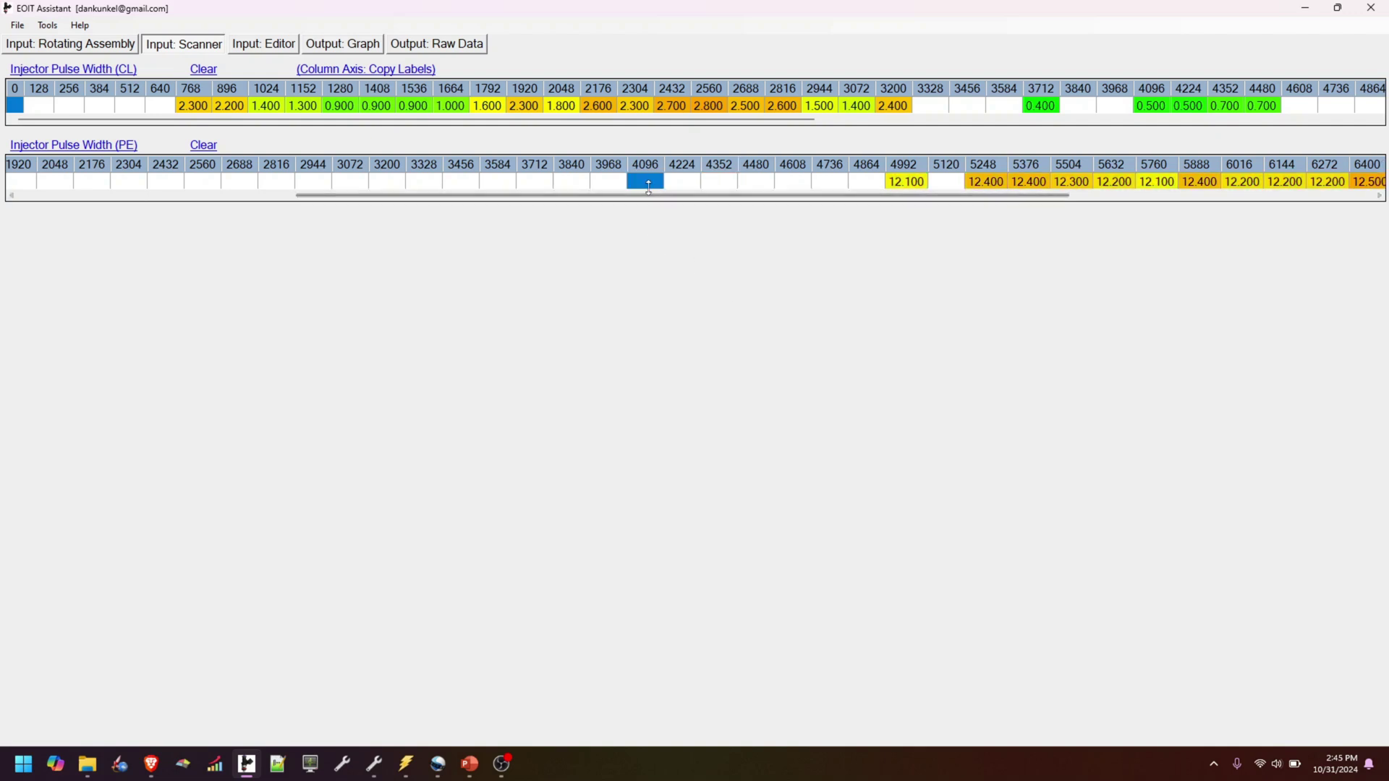
left_click(285, 45)
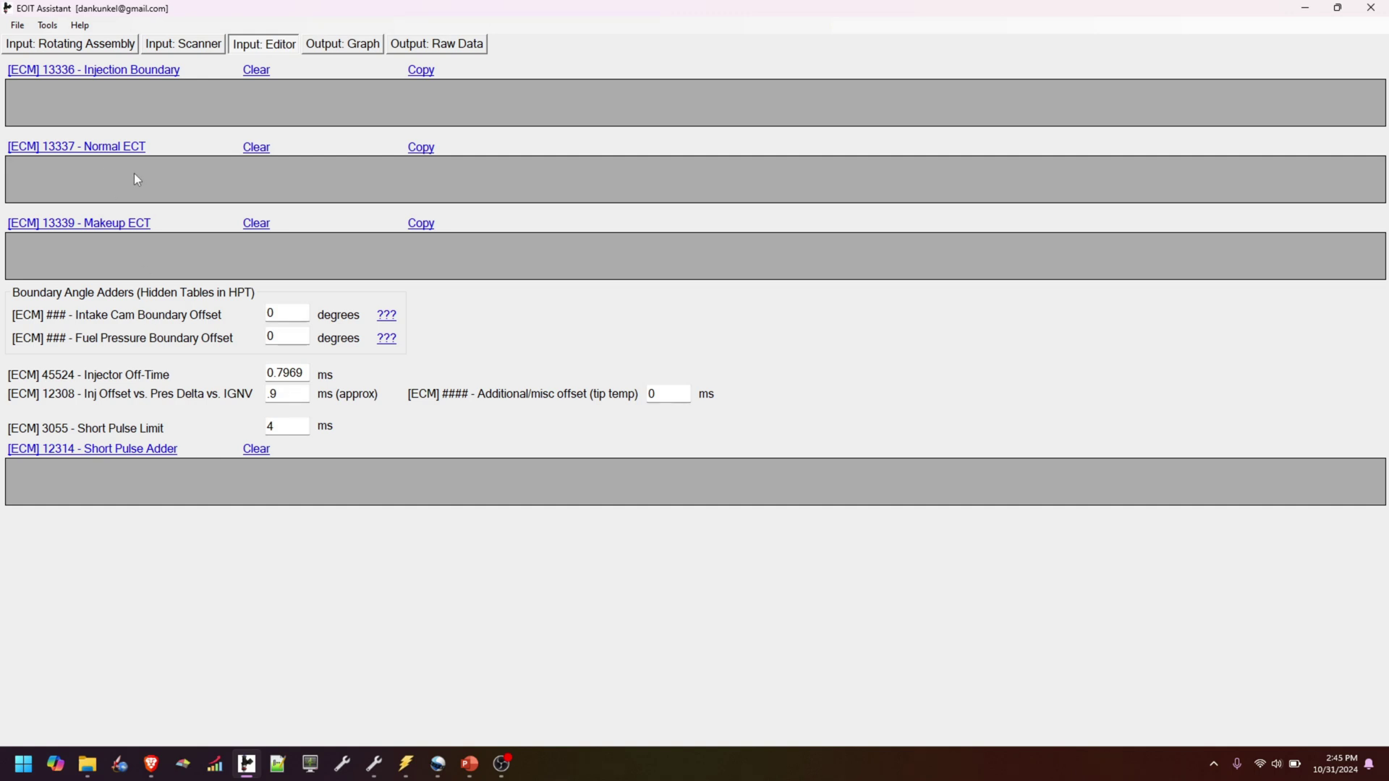
- Copy the VCM Editor Boundary Angle table with axis into EOIT's Injection Boundary table
left_click(374, 764)
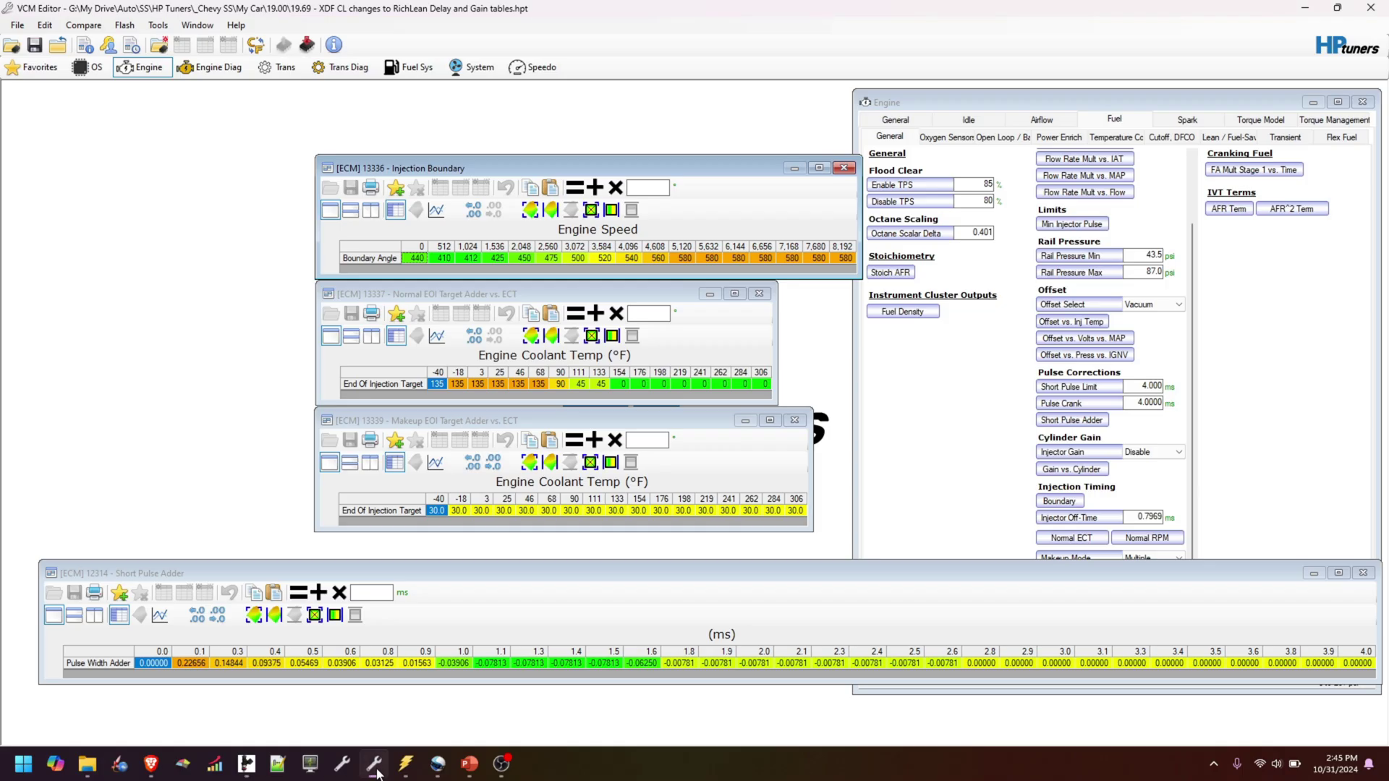
left_click(397, 255)
right_click(397, 256)
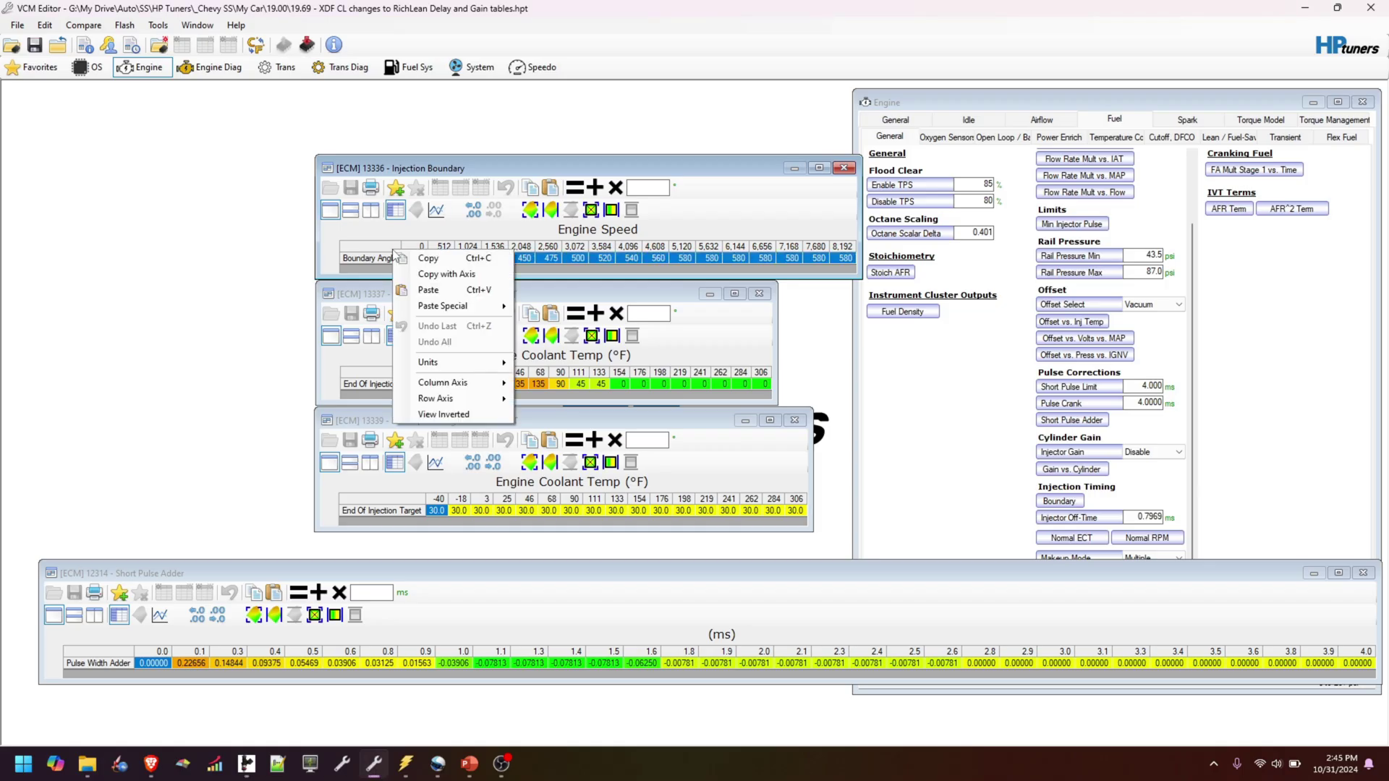
left_click(438, 274)
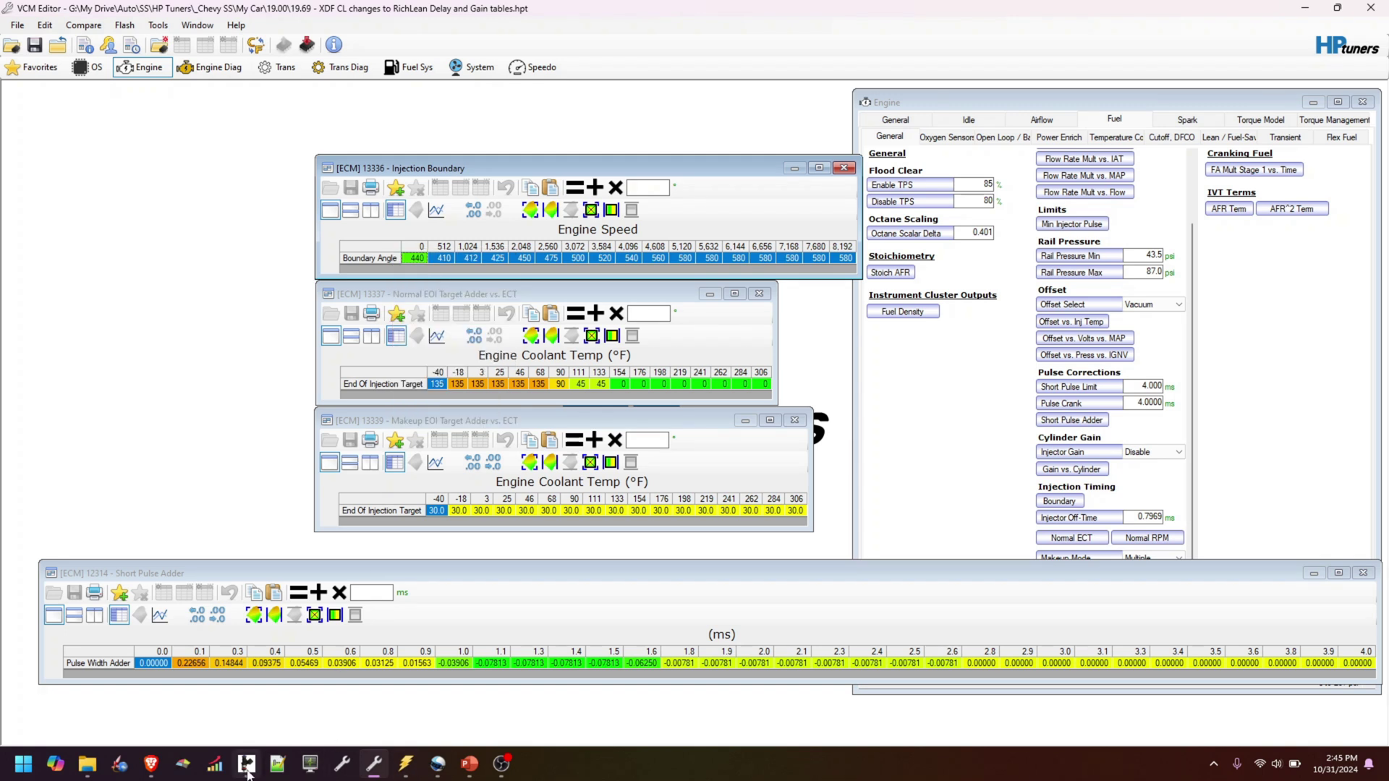
left_click(246, 764)
left_click(144, 70)
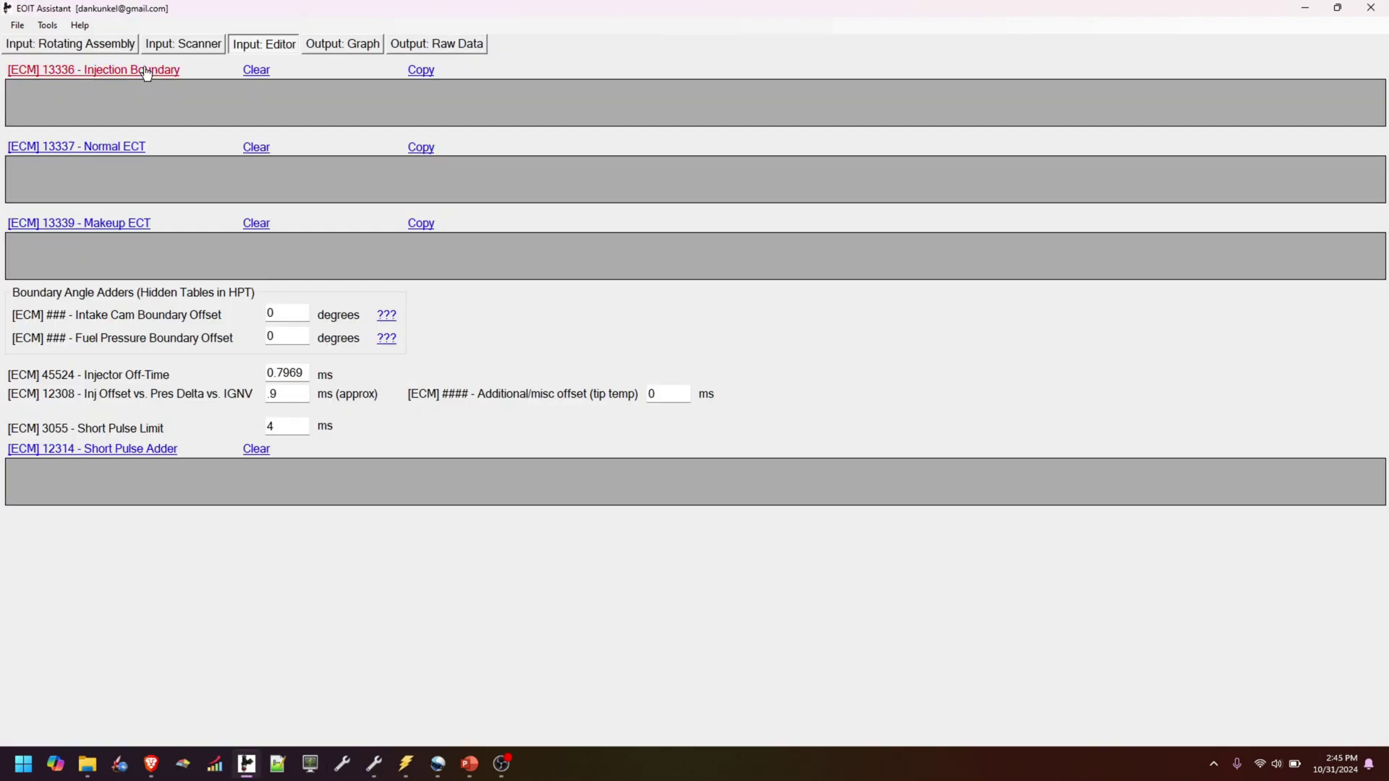
- Copy the Normal EOI target table with axis into EOIT's Normal ECT table
left_click(406, 764)
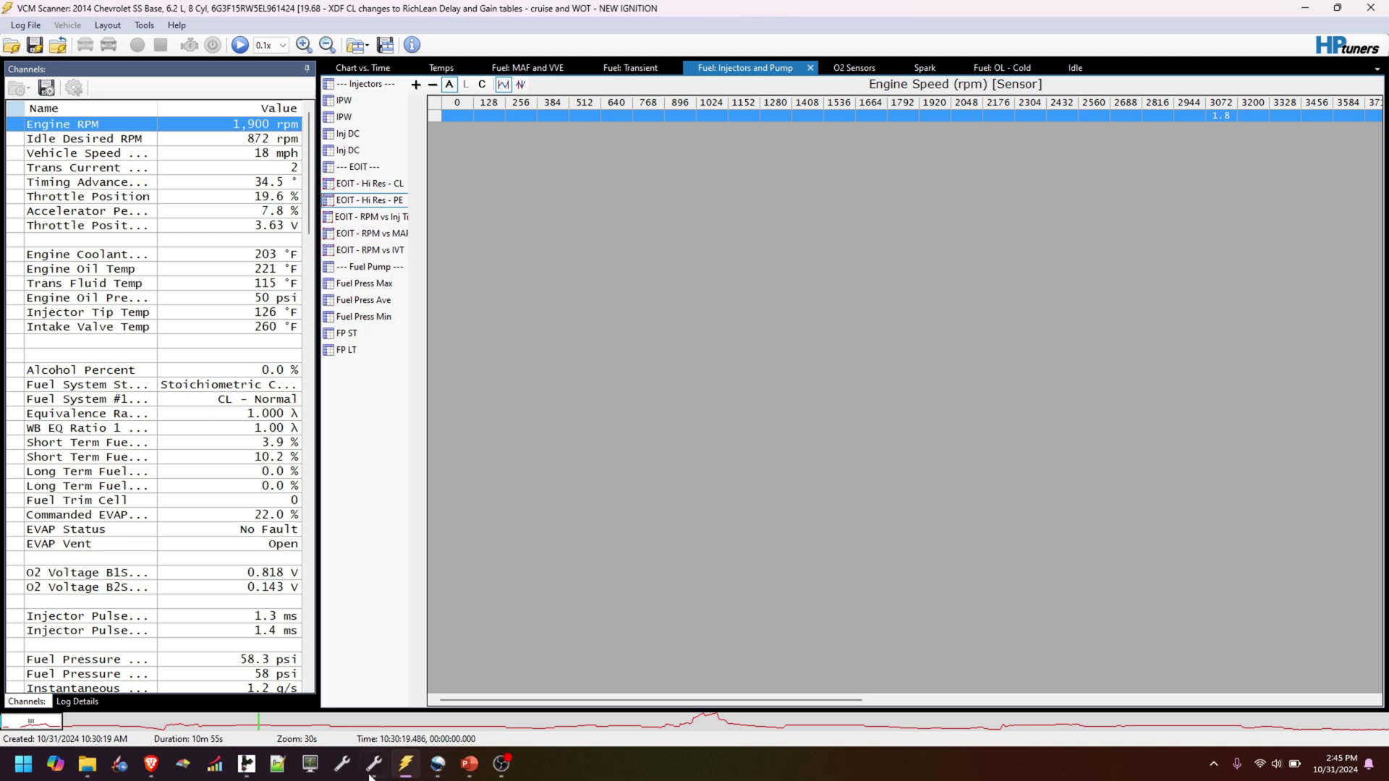
left_click(374, 764)
left_click(396, 383)
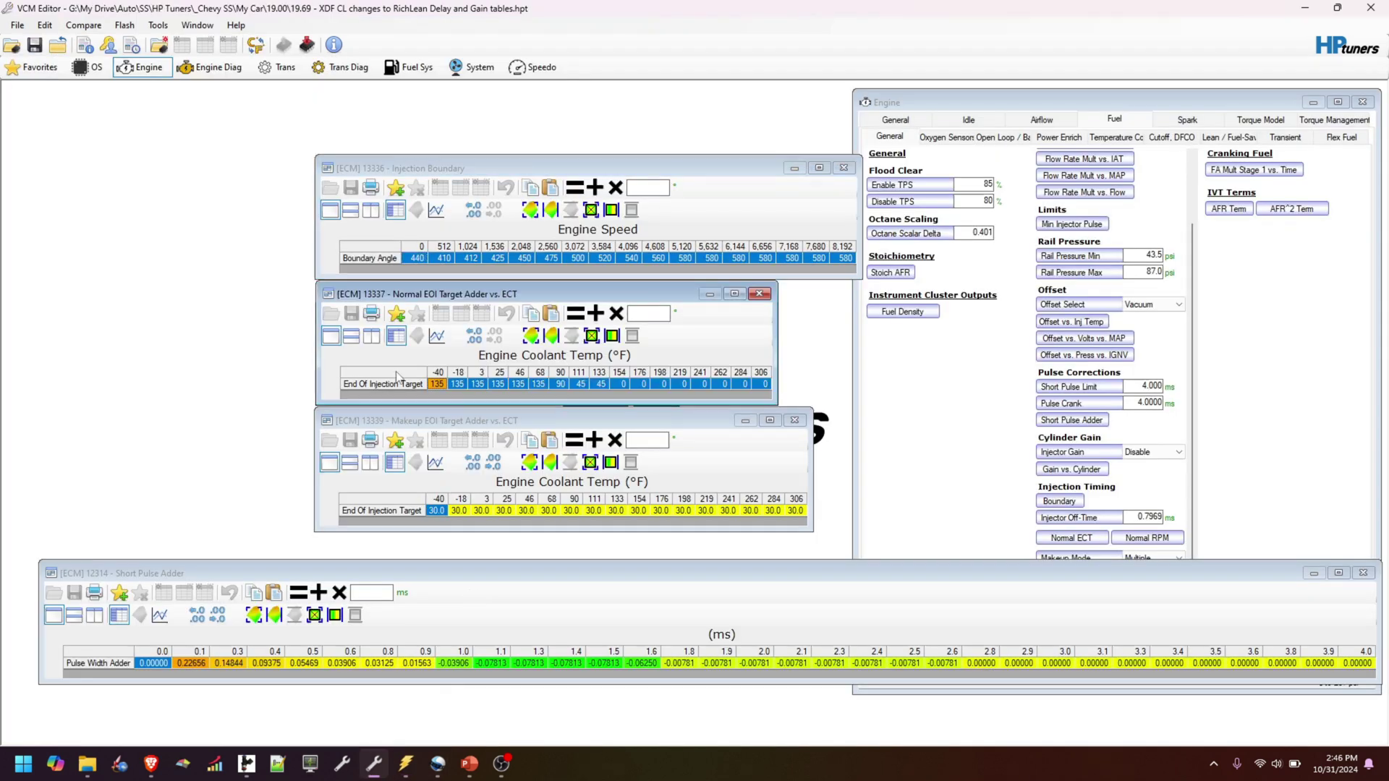
right_click(397, 384)
left_click(434, 391)
left_click(247, 764)
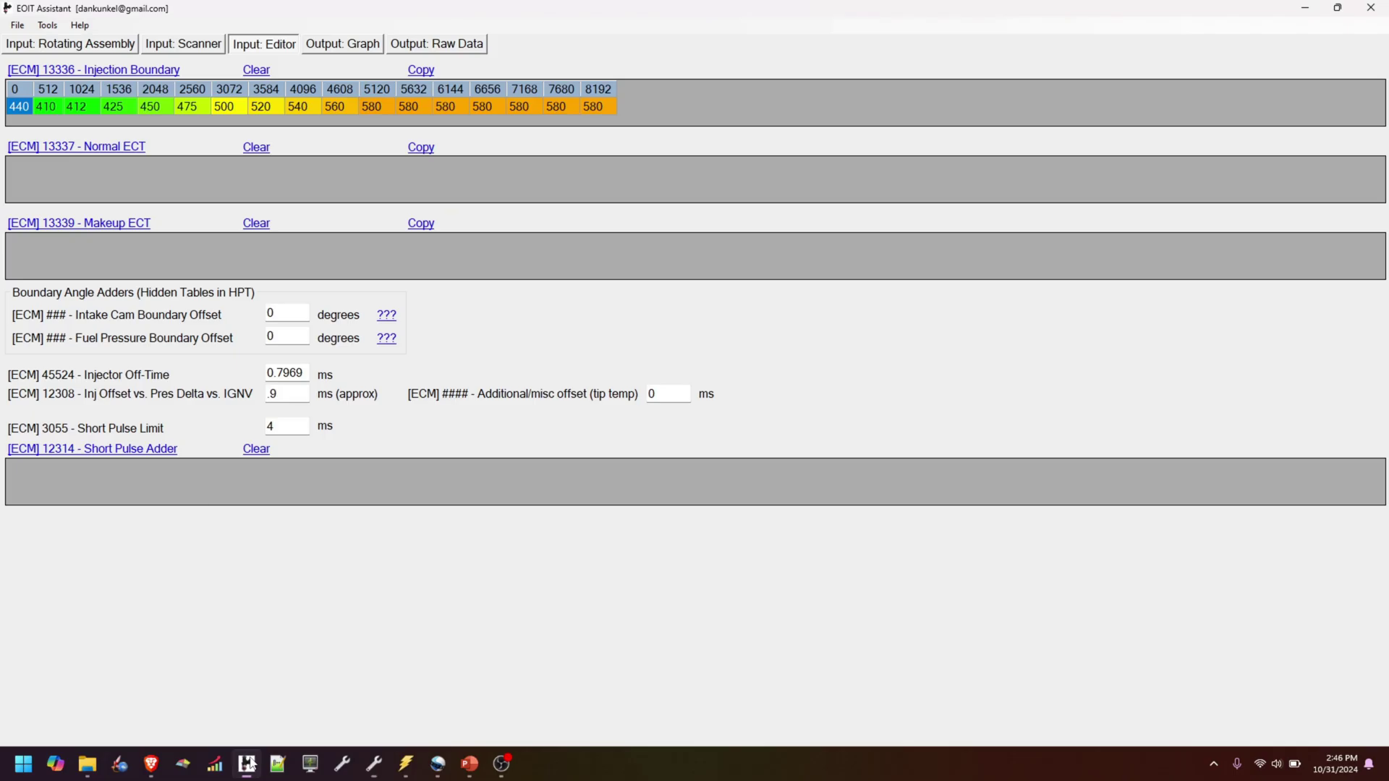
left_click(101, 156)
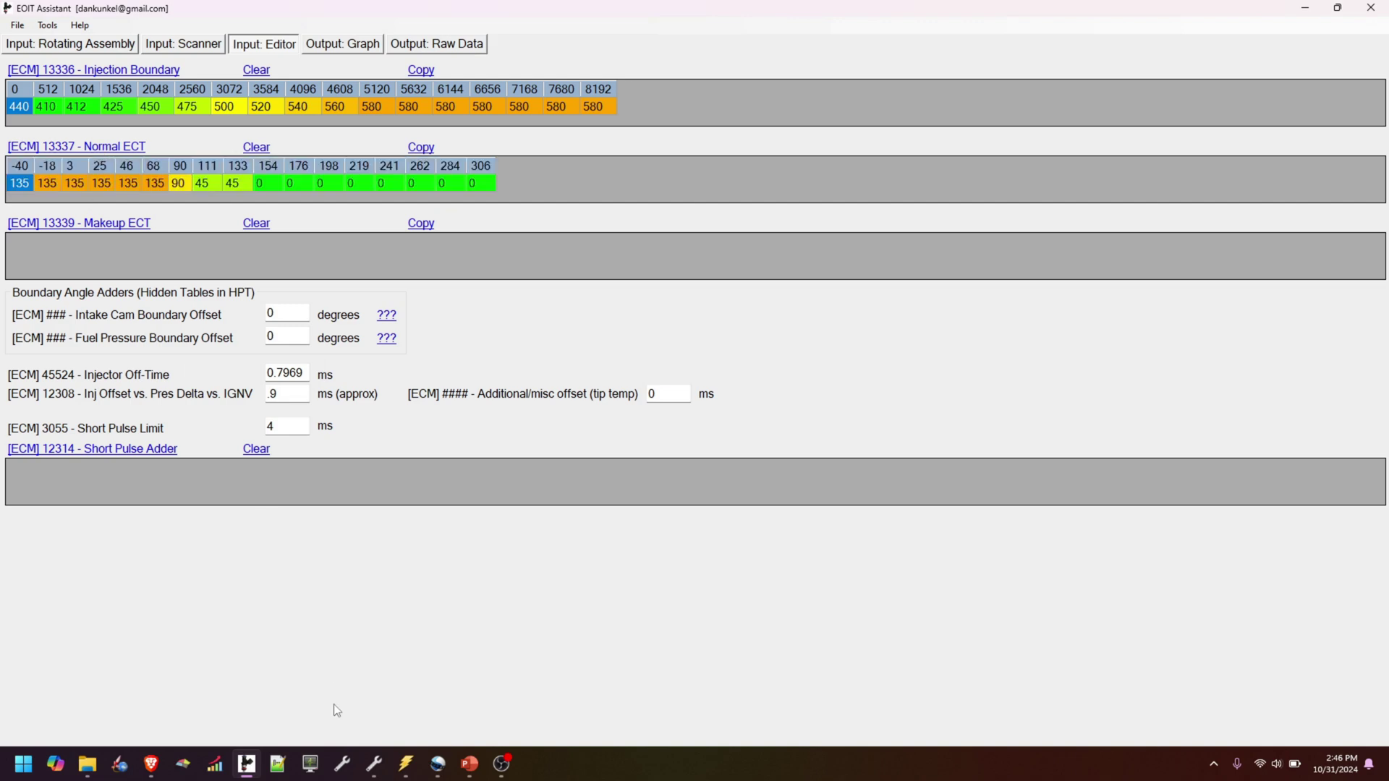
- Copy the Makeup EOI target table with axis into EOIT's Makeup ECT table
left_click(374, 764)
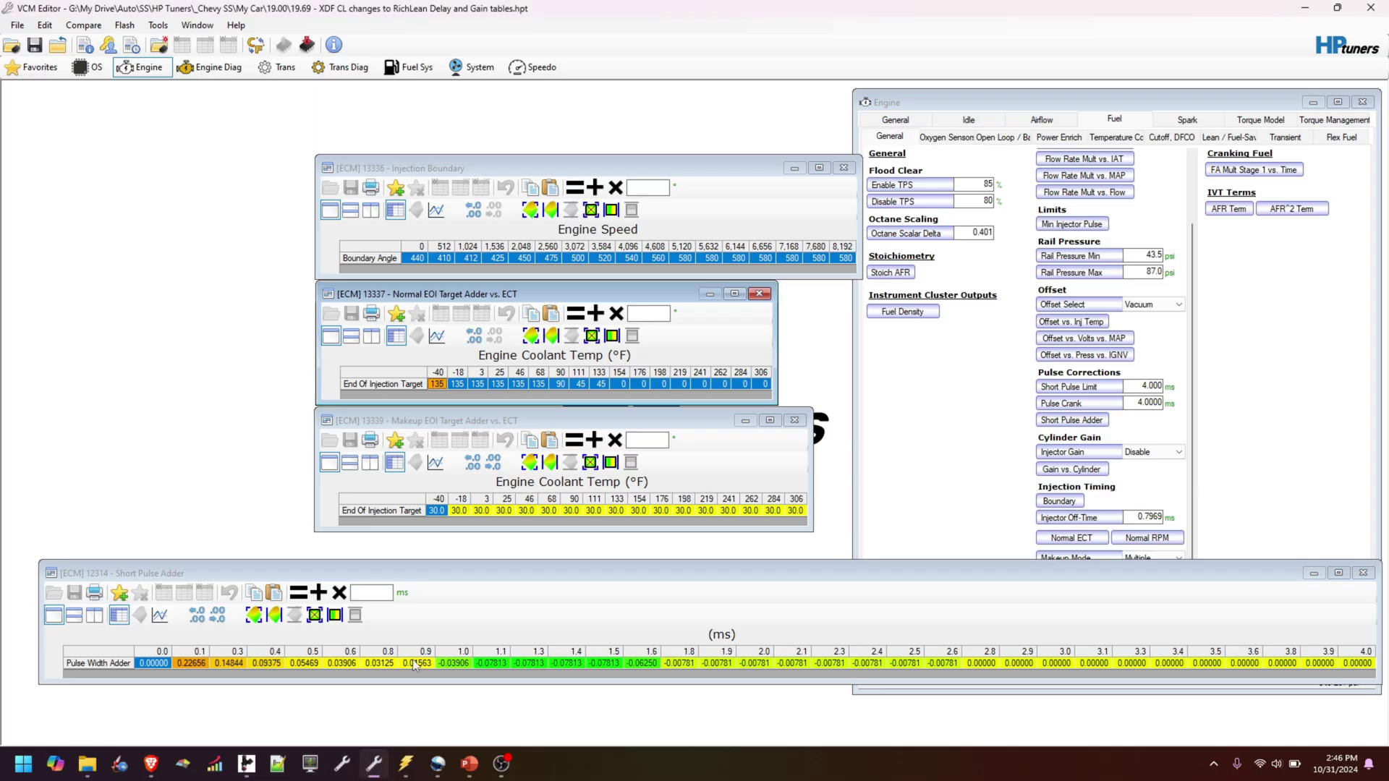
left_click(397, 511)
right_click(396, 511)
left_click(450, 532)
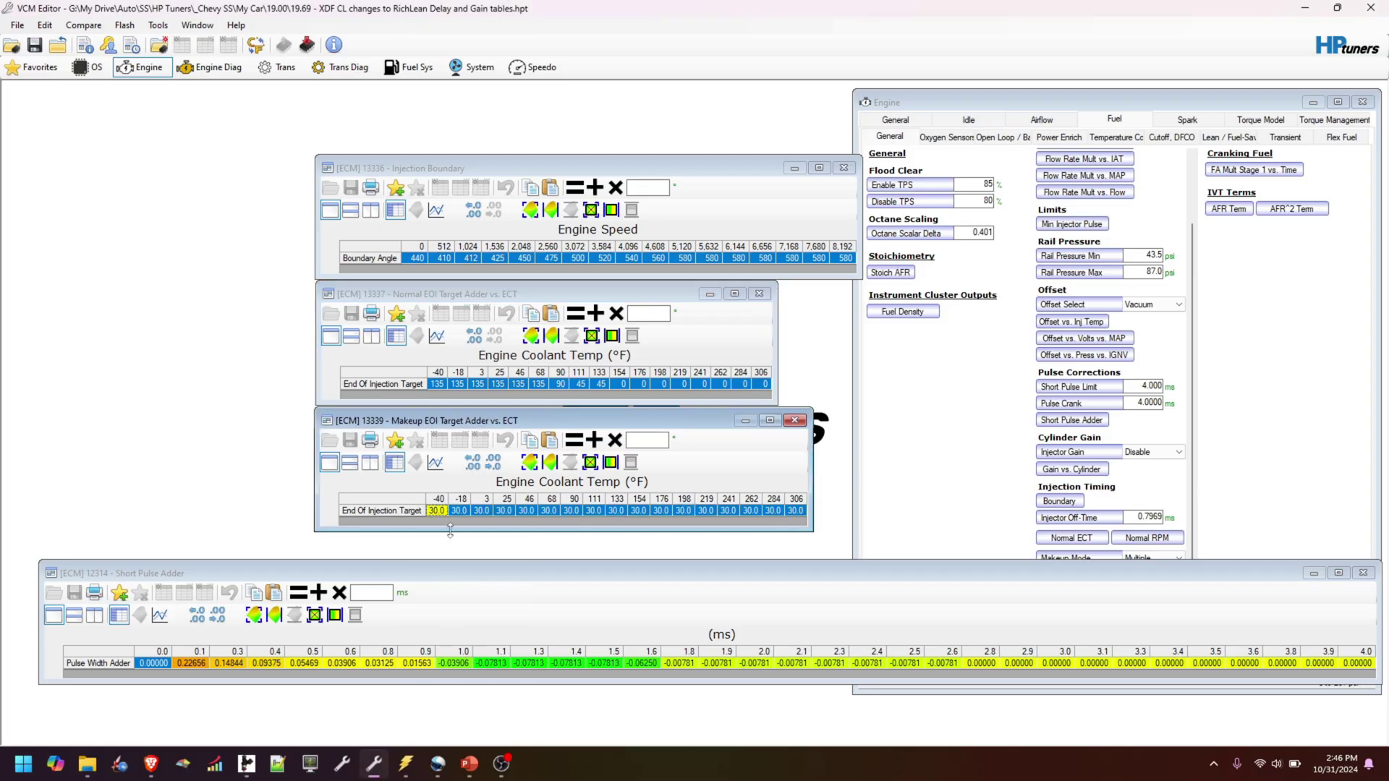
left_click(247, 764)
left_click(136, 224)
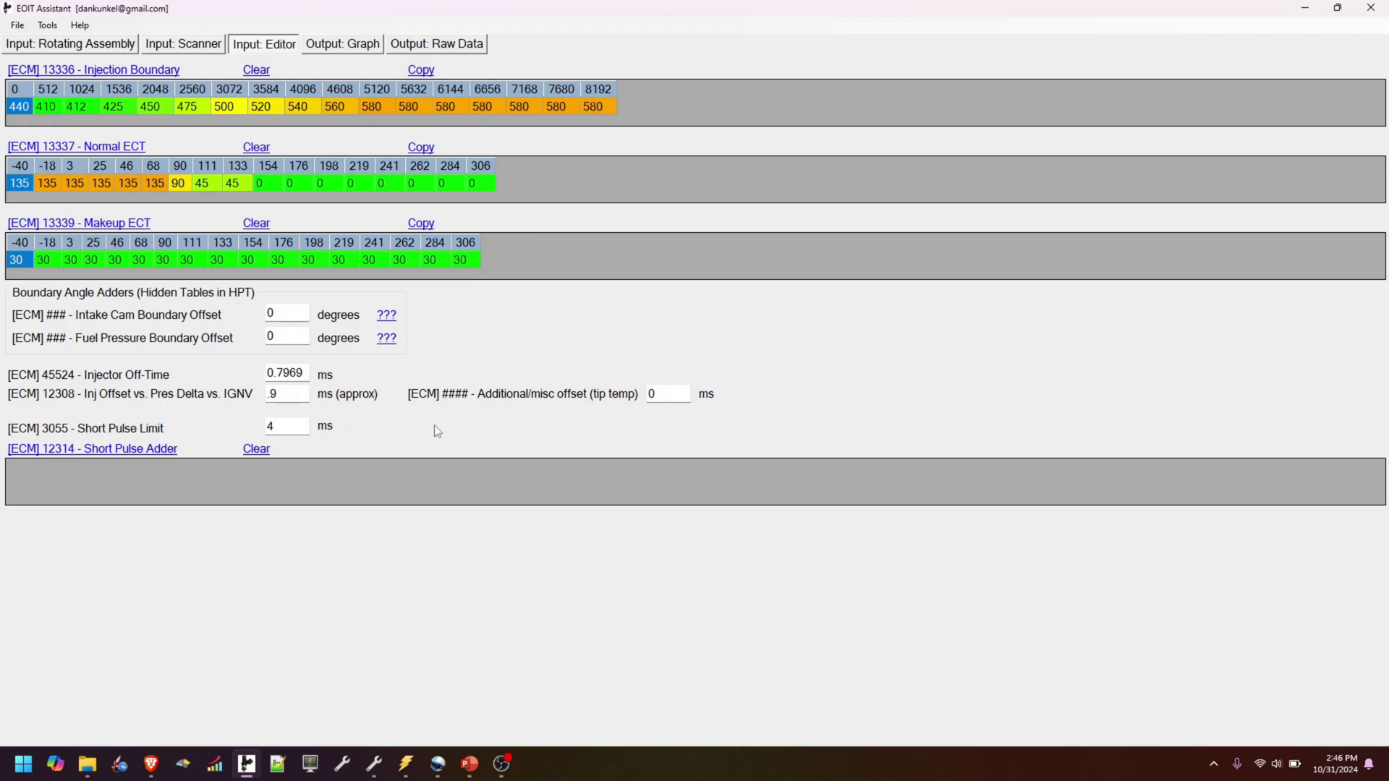
- Copy the Short Pulse Adder table with its axis from VCM Editor
left_click(374, 763)
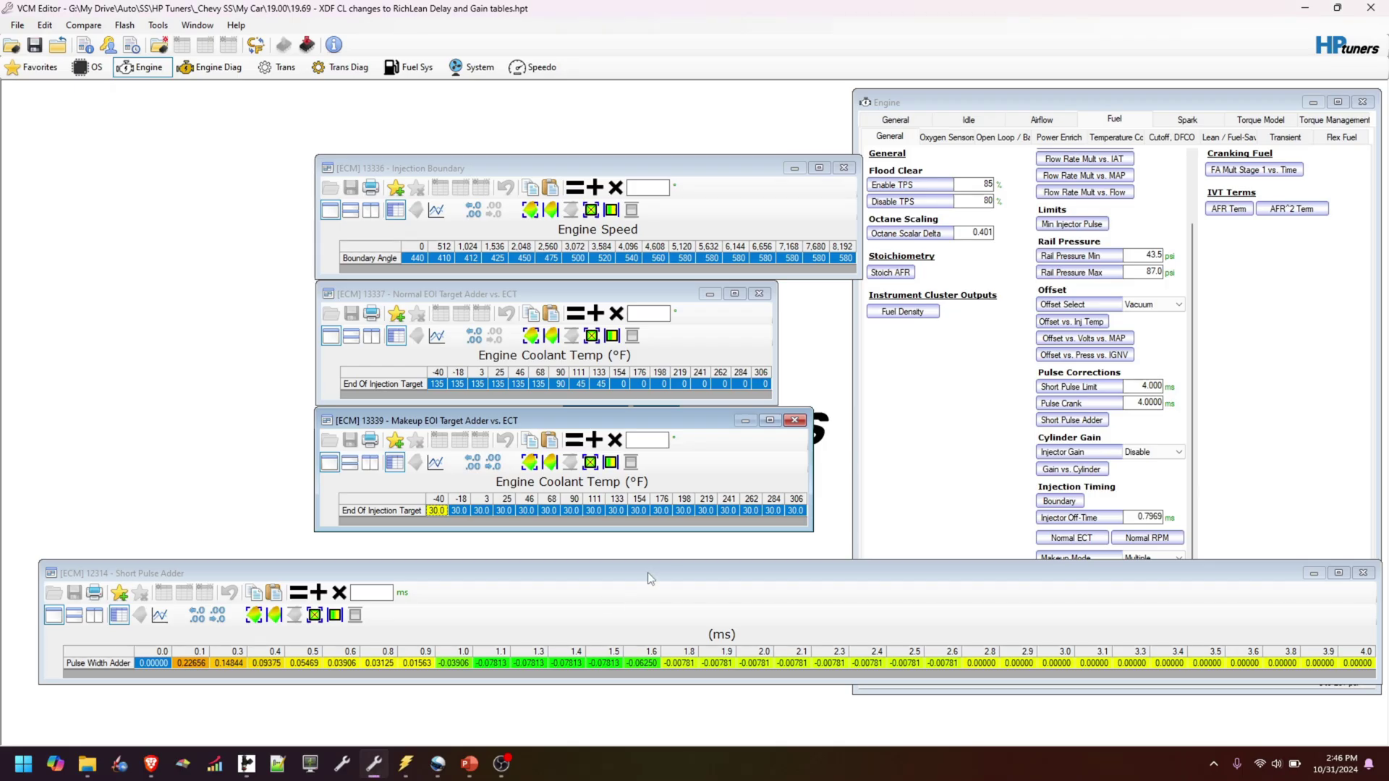
left_click(116, 662)
right_click(116, 663)
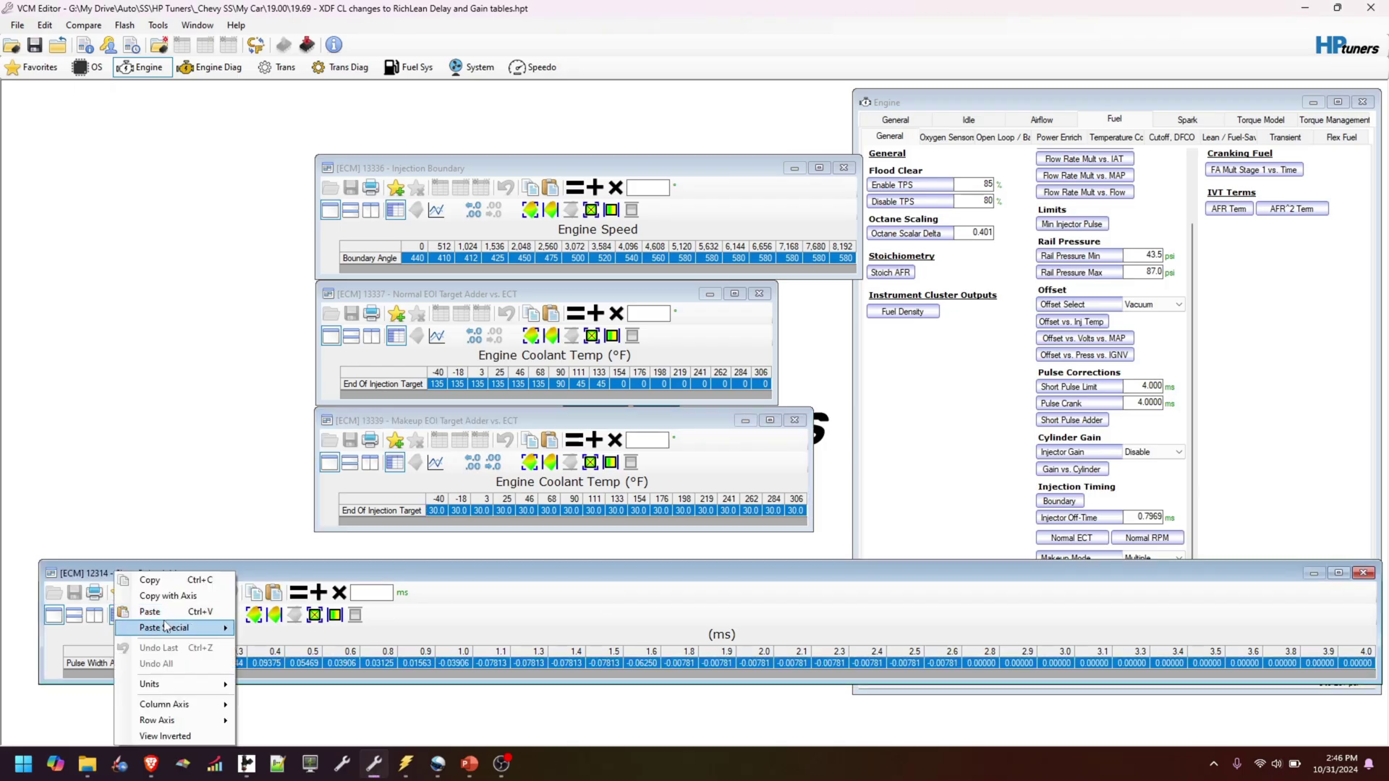
left_click(167, 596)
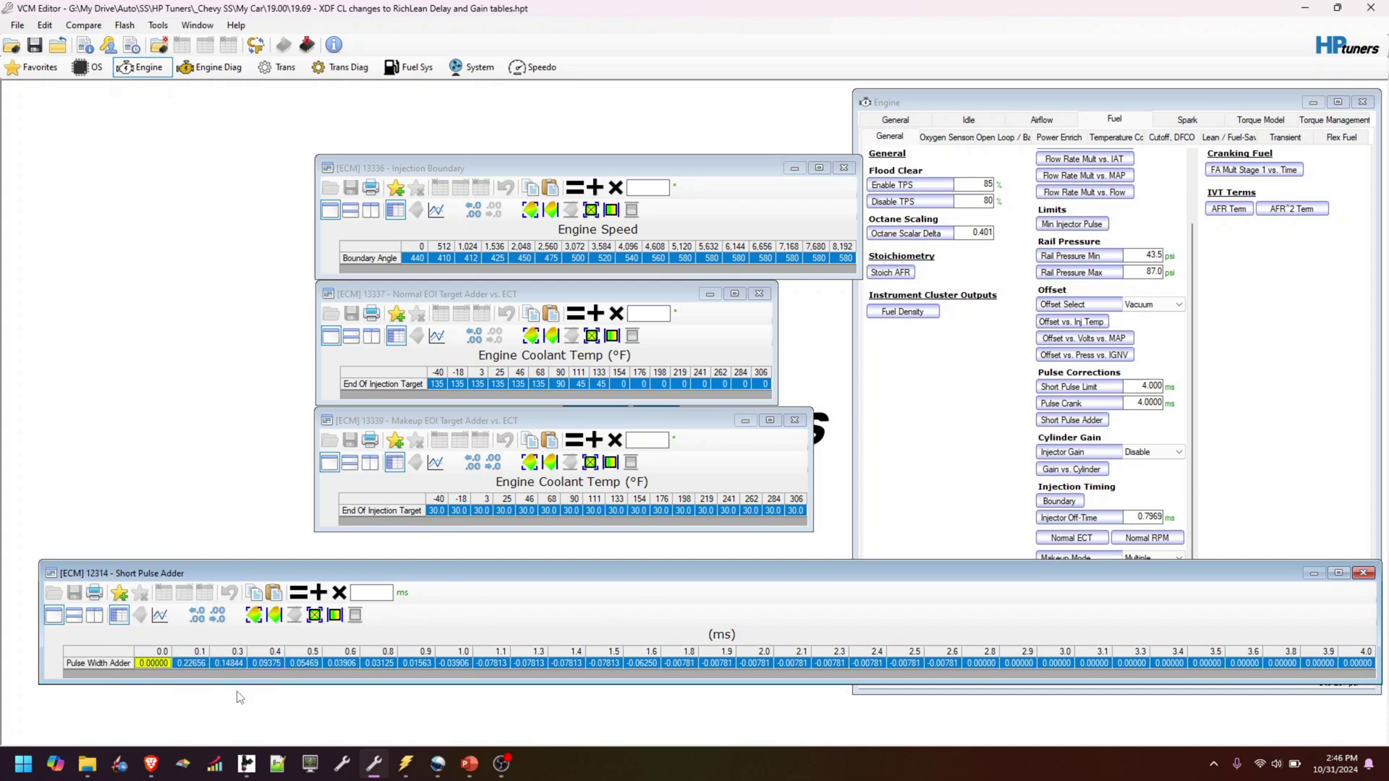
left_click(255, 767)
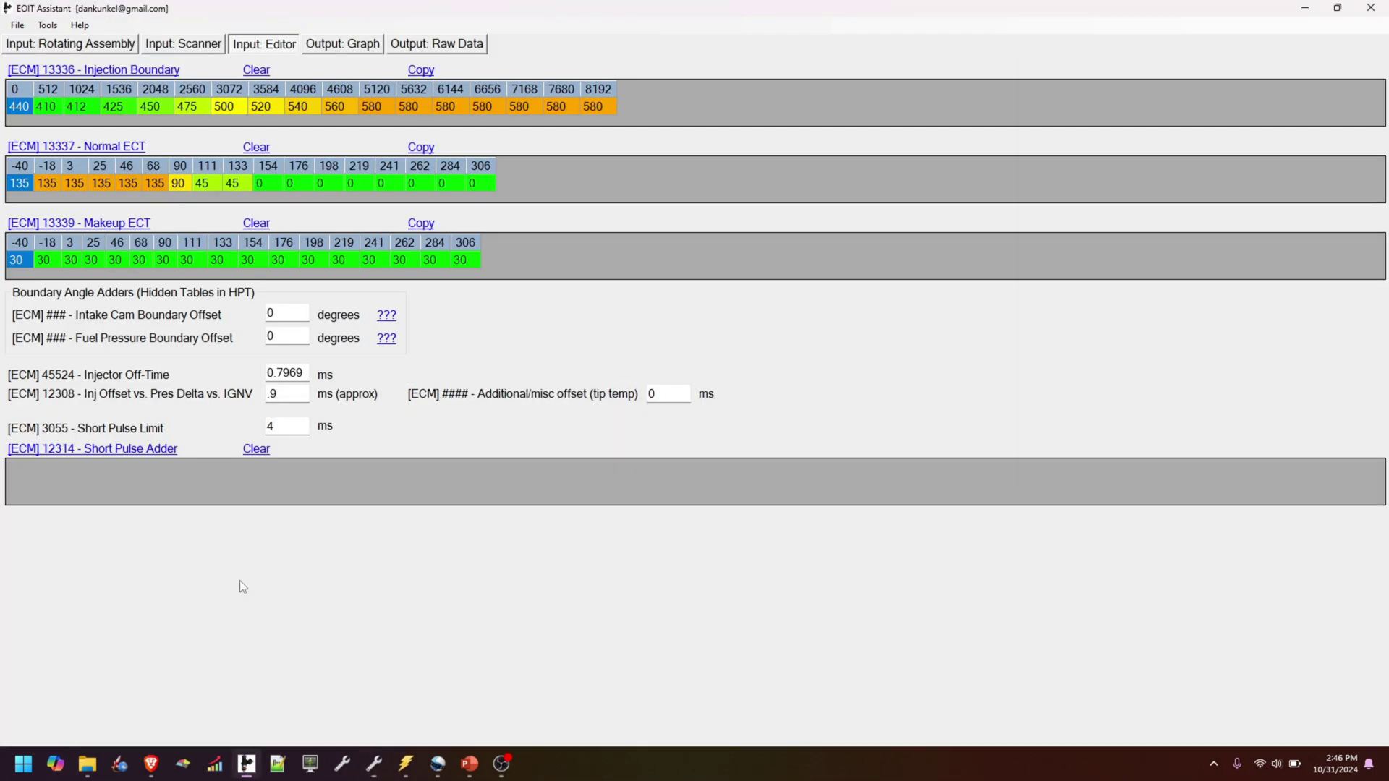
- Paste the Short Pulse Adder values and enter -7 as the Intake Cam Boundary Offset
left_click(145, 447)
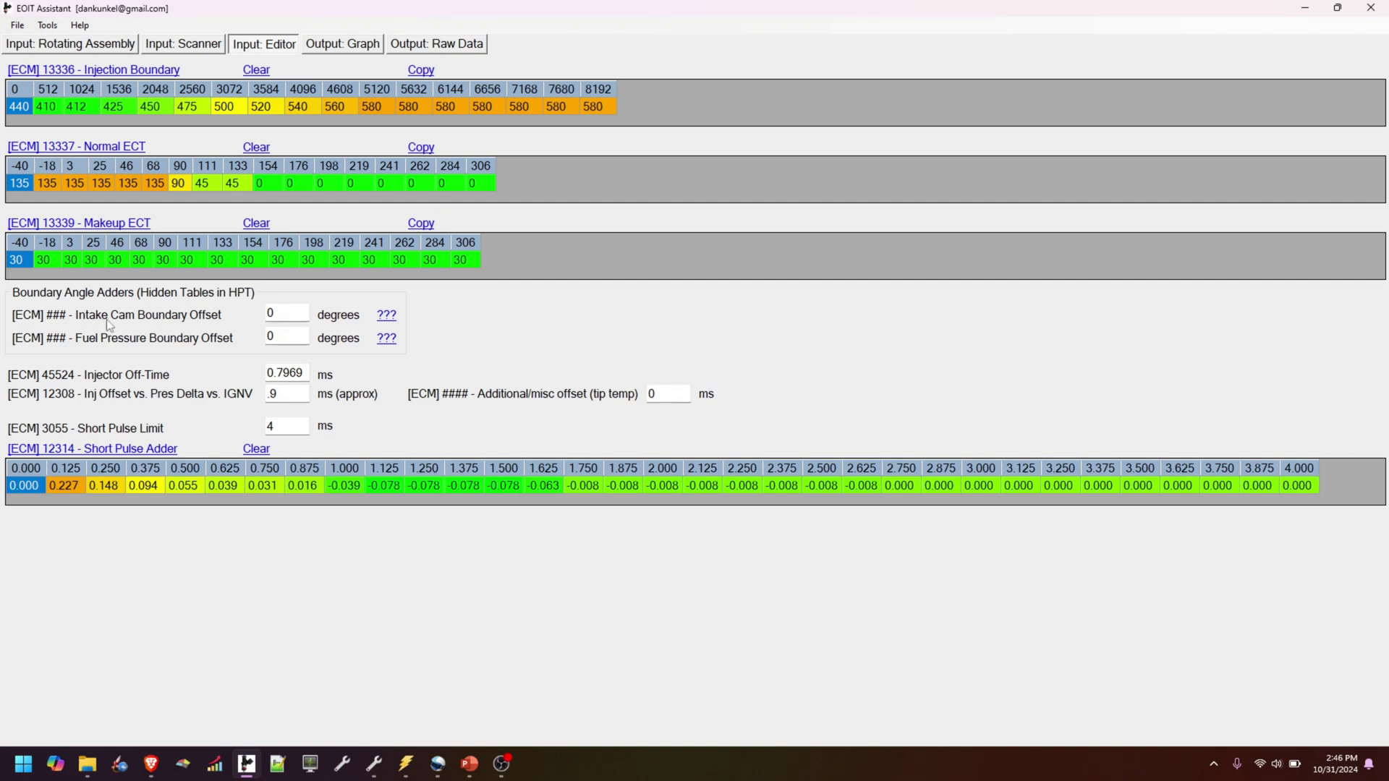
key("Tab")
type("-7")
key("Tab")
key("shift+Tab")
- Open the Hidden Tables explanation and browse the Intake Cam and Fuel Pressure offset examples
left_click(387, 316)
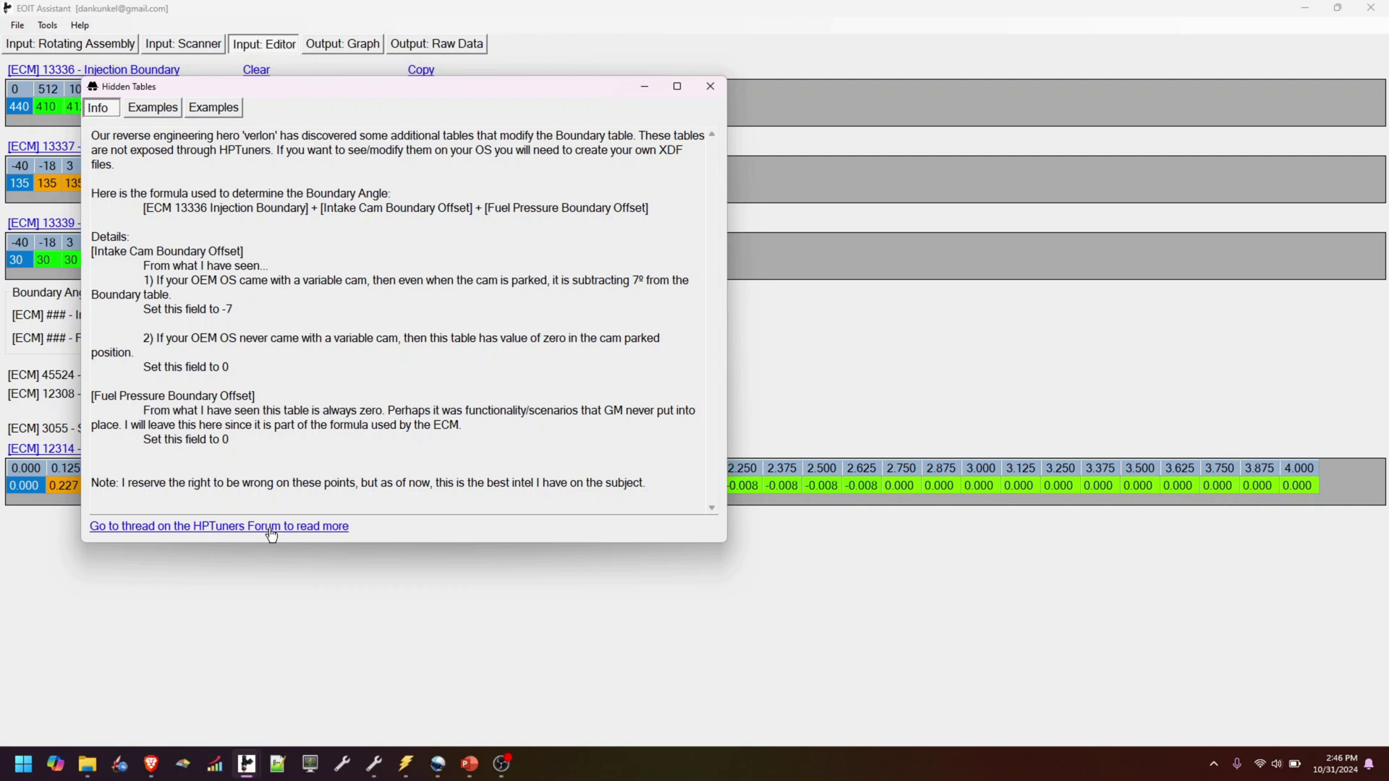
left_click(152, 113)
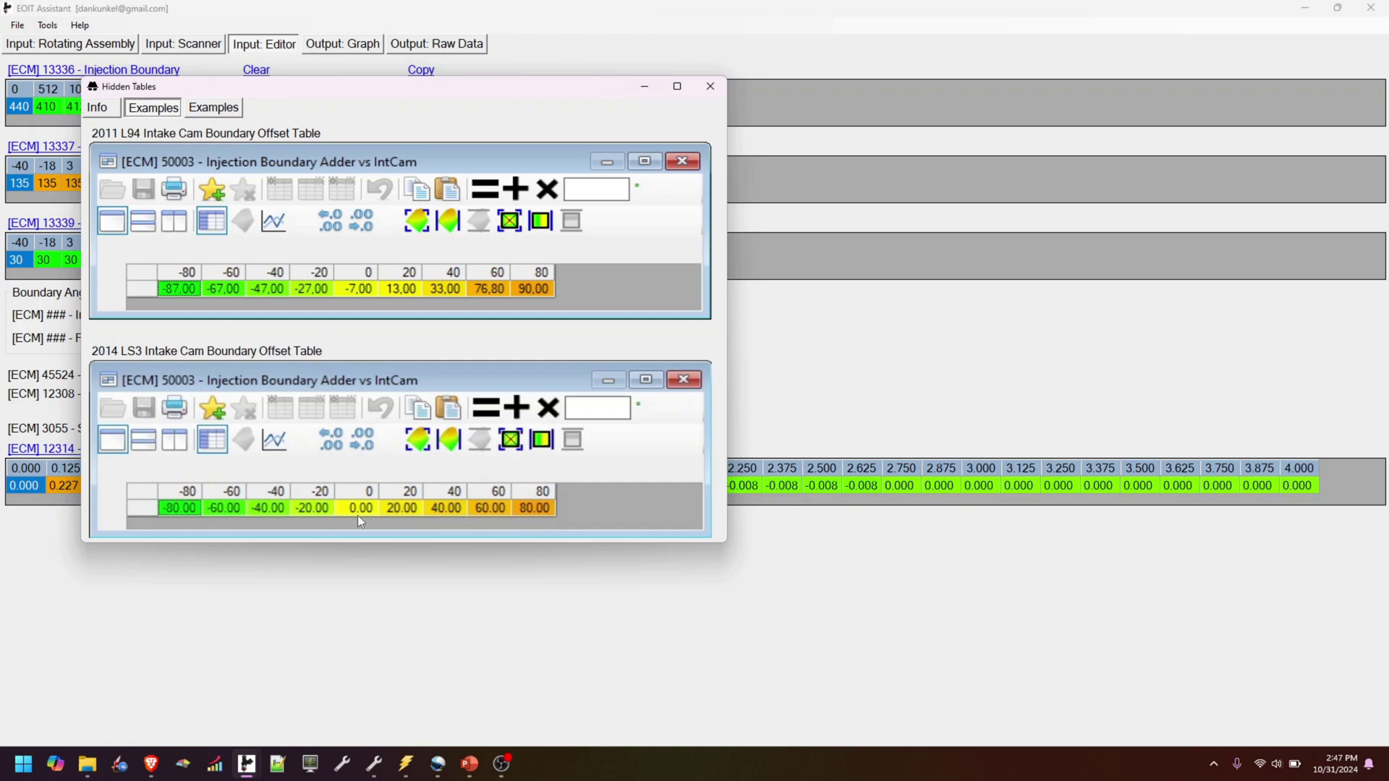
left_click(212, 108)
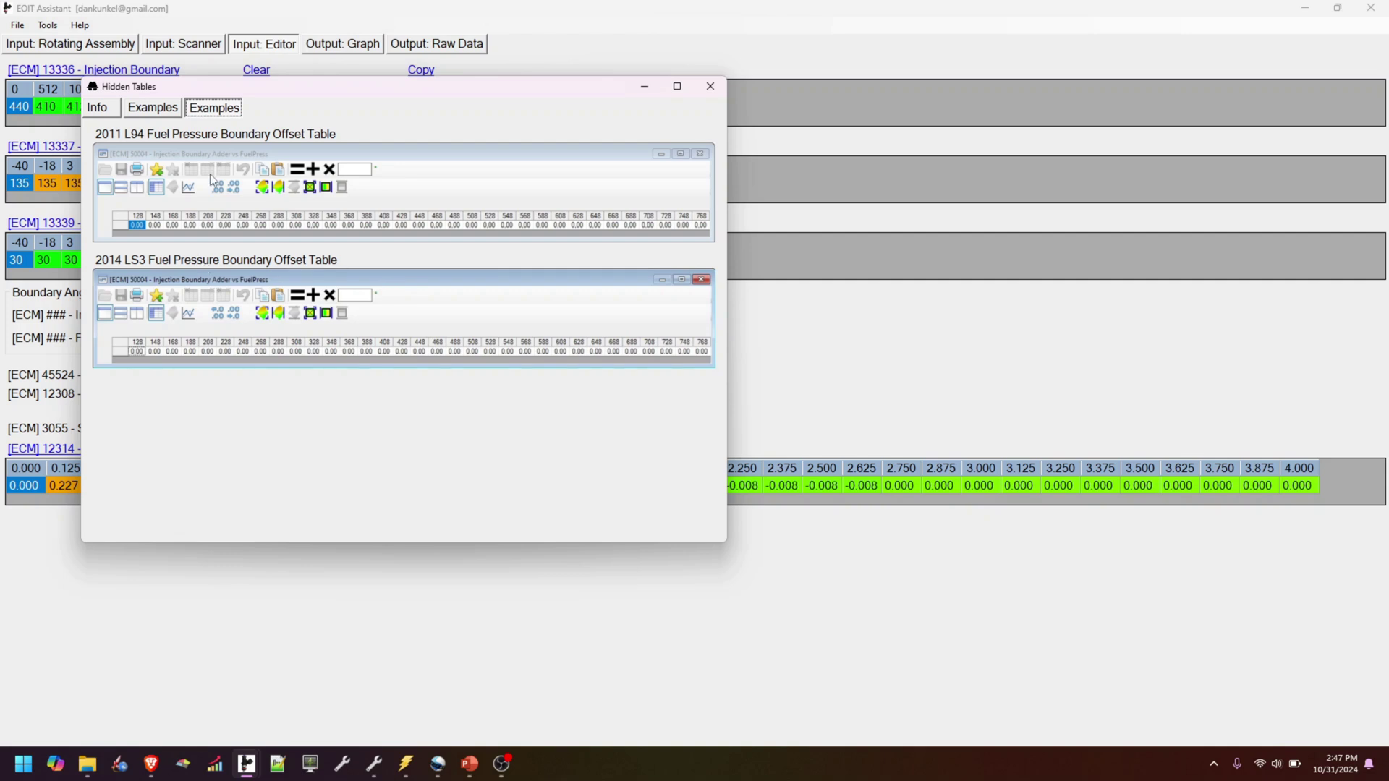
left_click(149, 107)
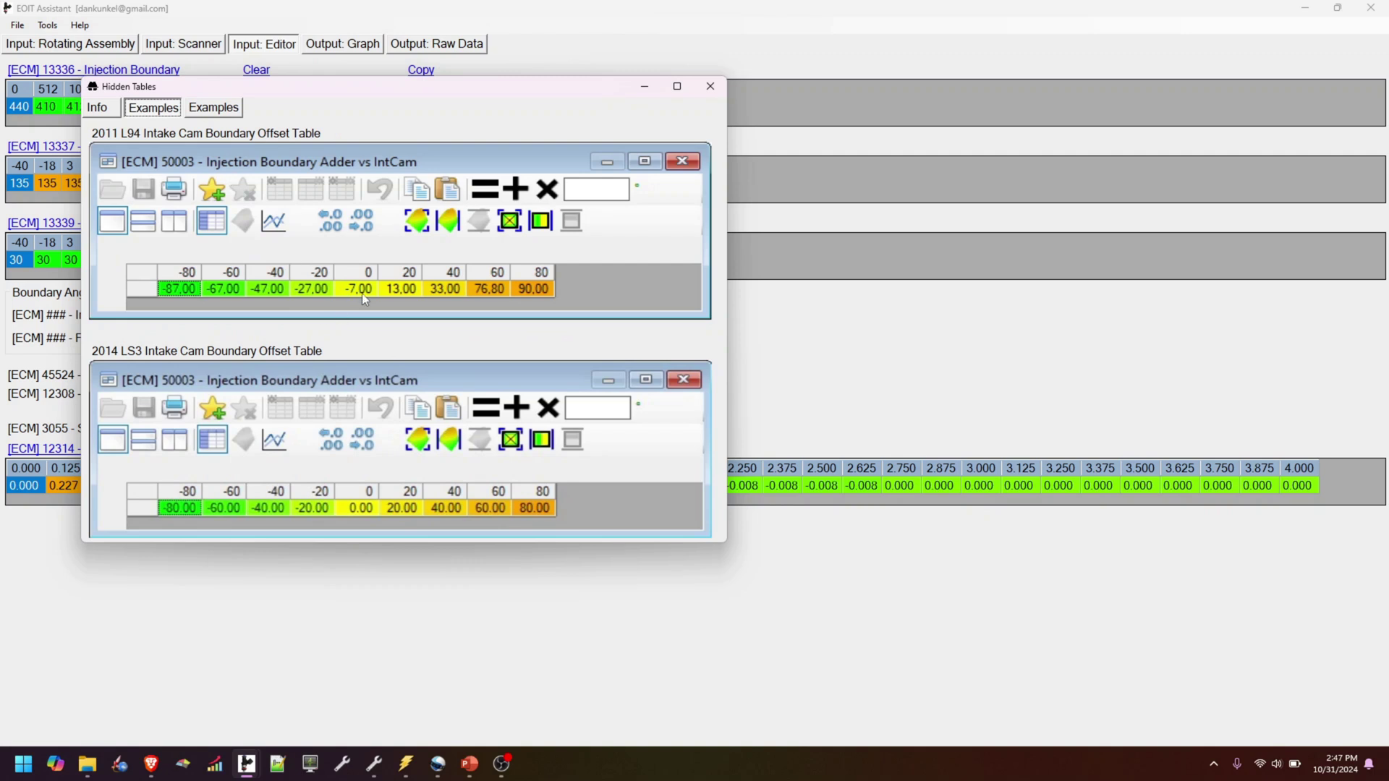
- Close Hidden Tables and check the Injector Off-Time, Inj Offset and Short Pulse Limit values
left_click(711, 87)
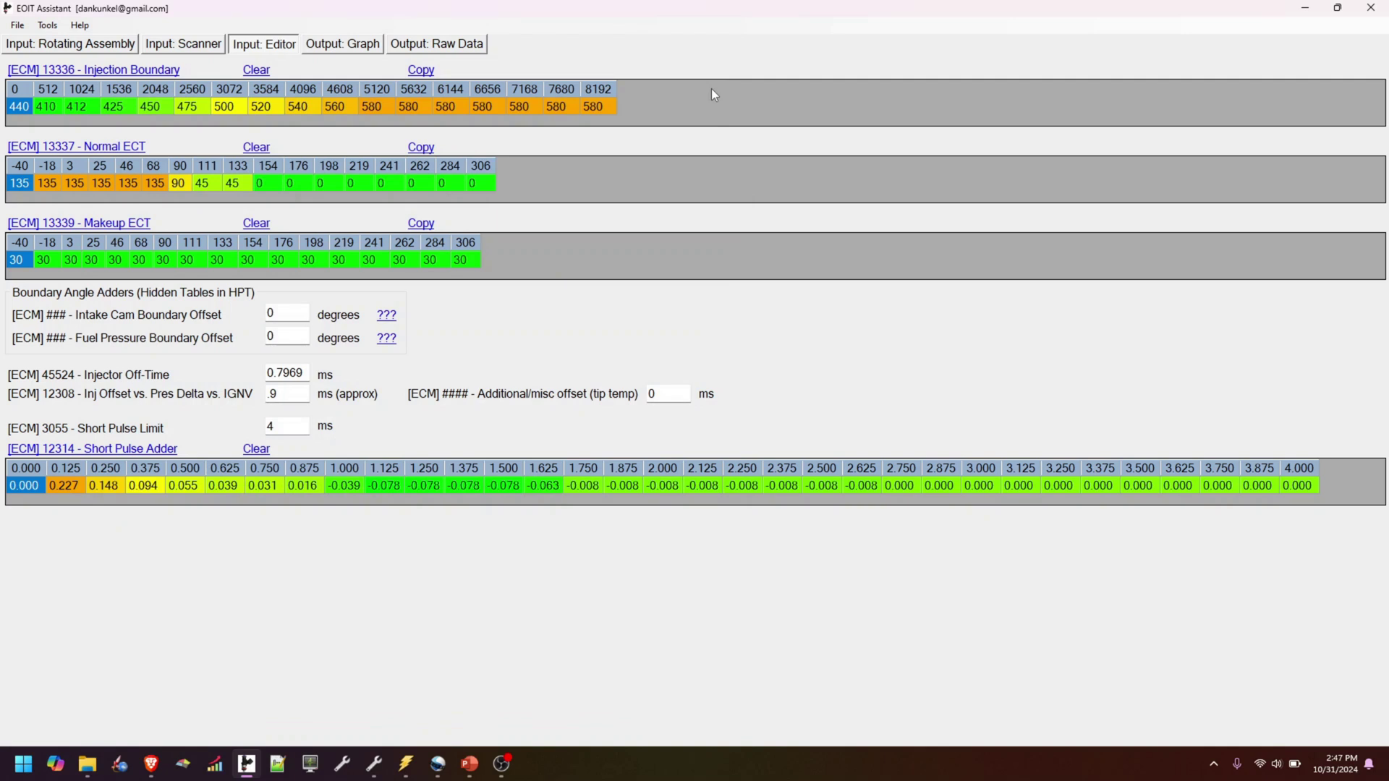
double_click(293, 374)
left_click(291, 395)
key("Tab")
- Show the injection timing graph and toggle the BOUNDARY series display in Customize Chart
left_click(347, 46)
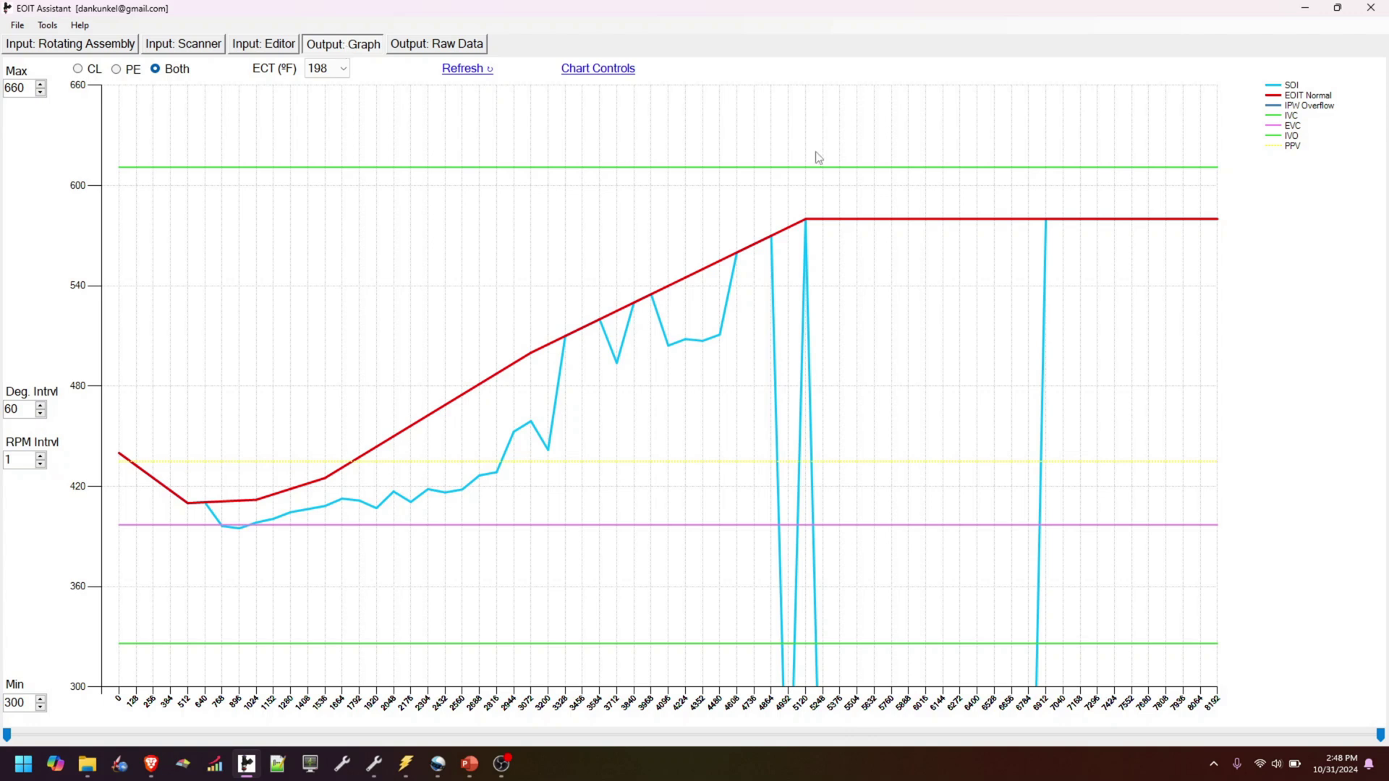
left_click(1296, 127)
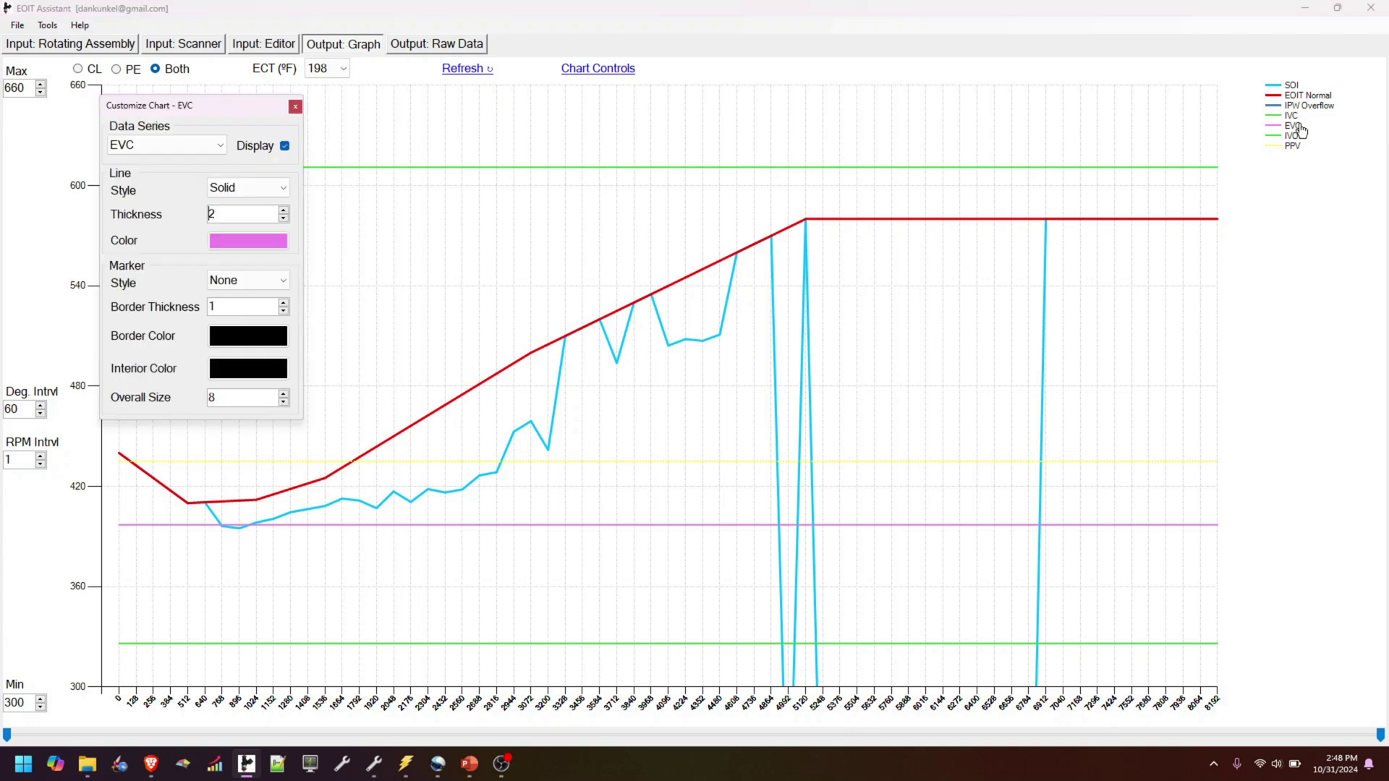
left_click(184, 149)
left_click(189, 164)
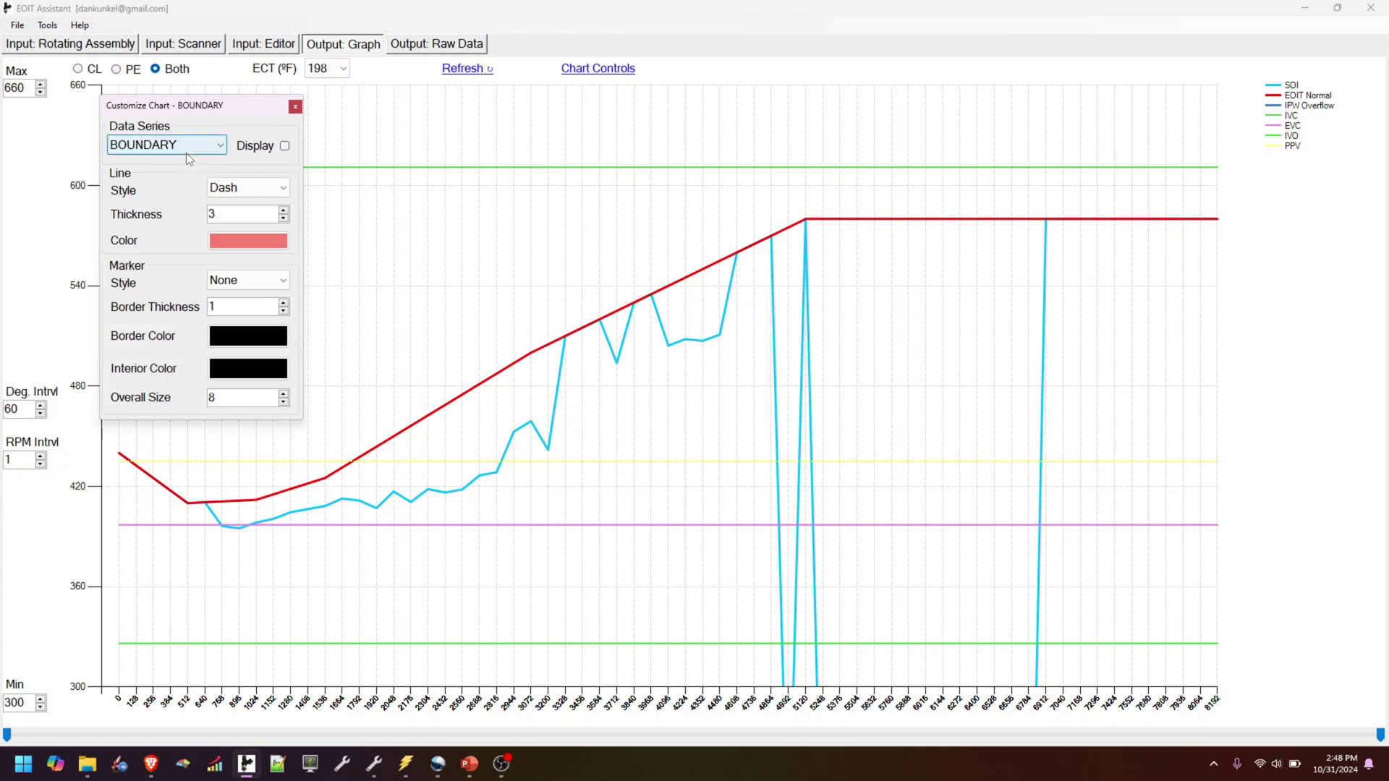
left_click(285, 147)
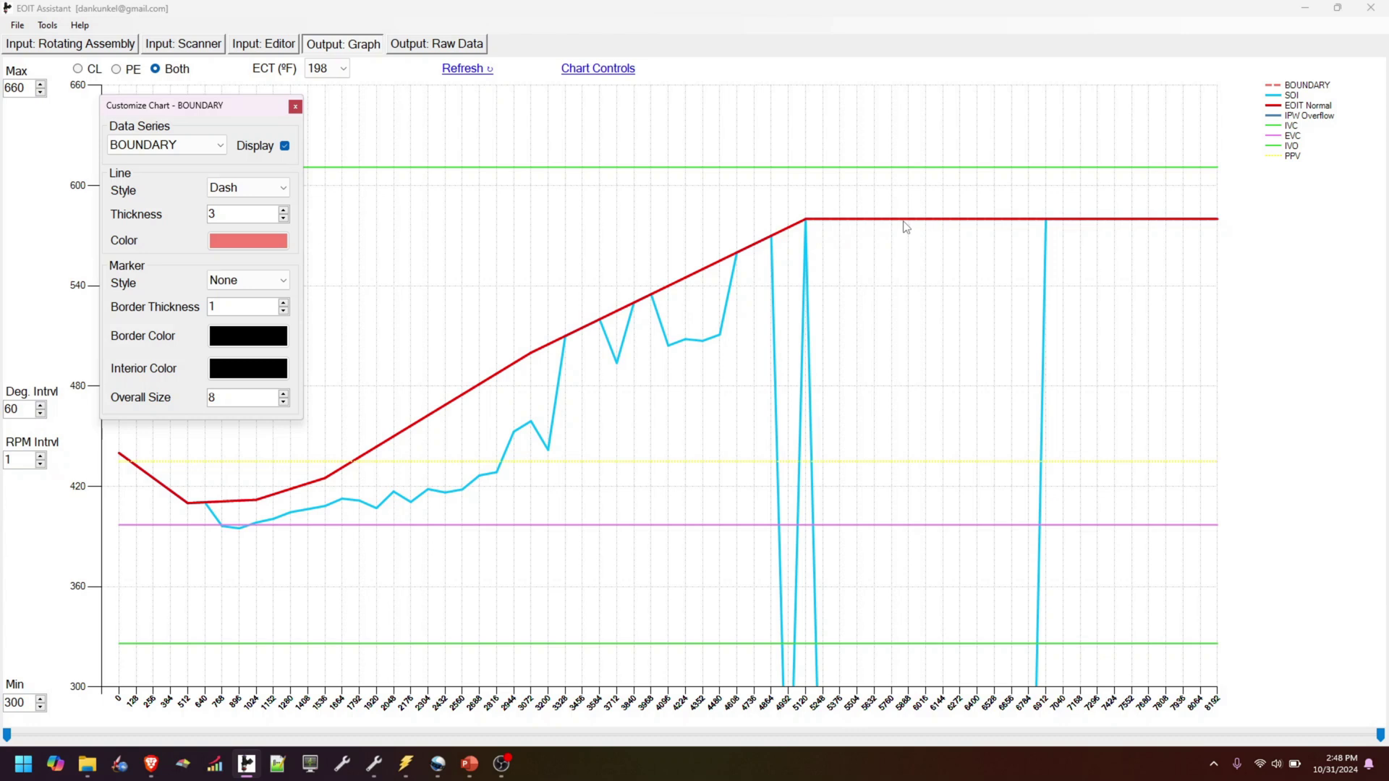
- Hide the red EOIT Normal line and the dashed BOUNDARY line
left_click(199, 146)
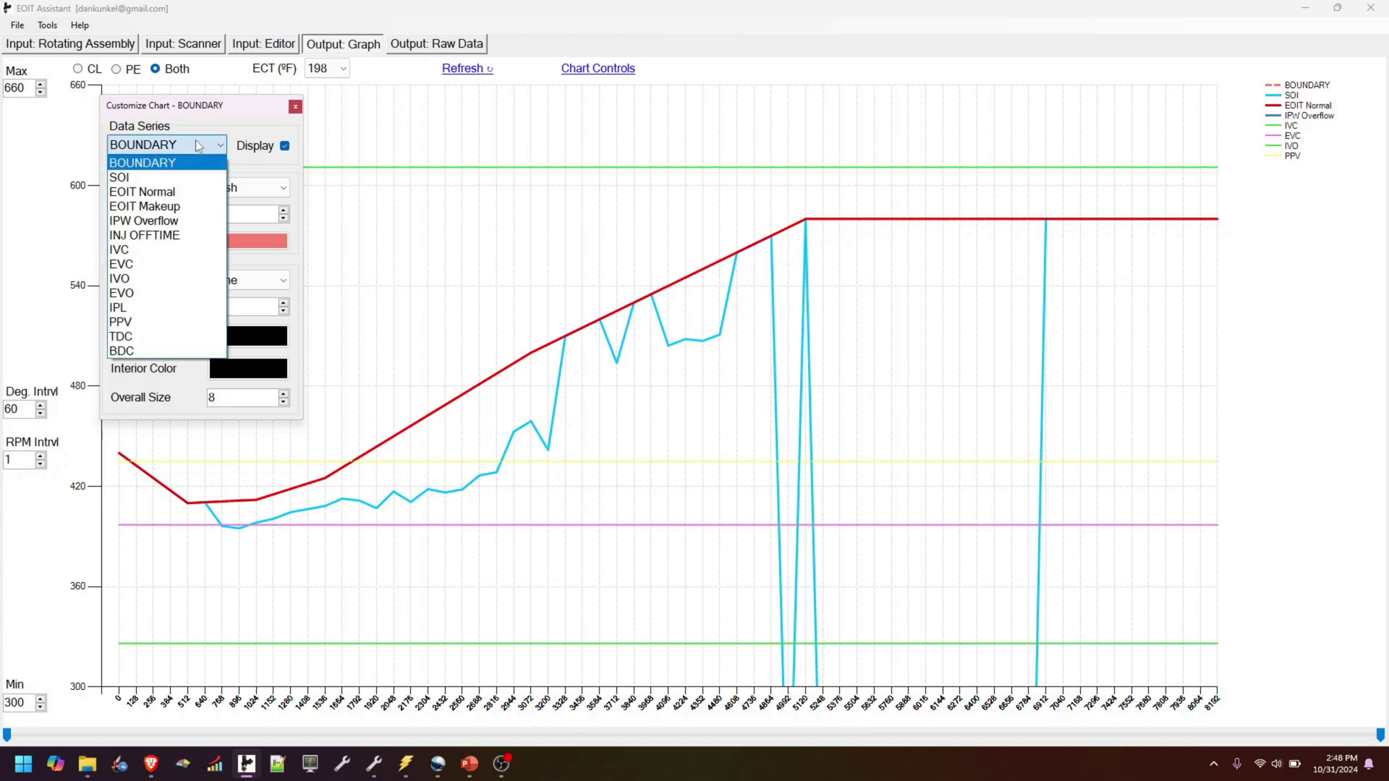
left_click(181, 191)
left_click(285, 146)
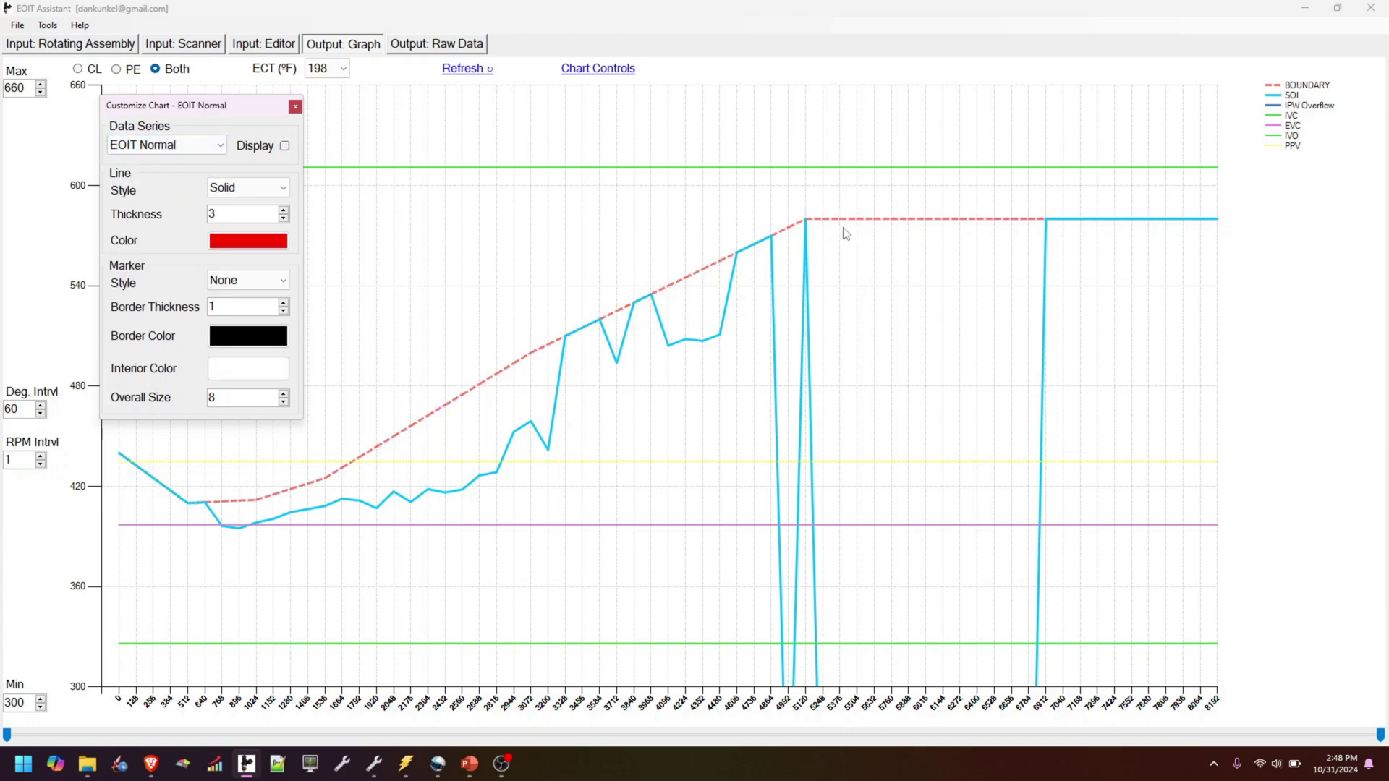
left_click(218, 144)
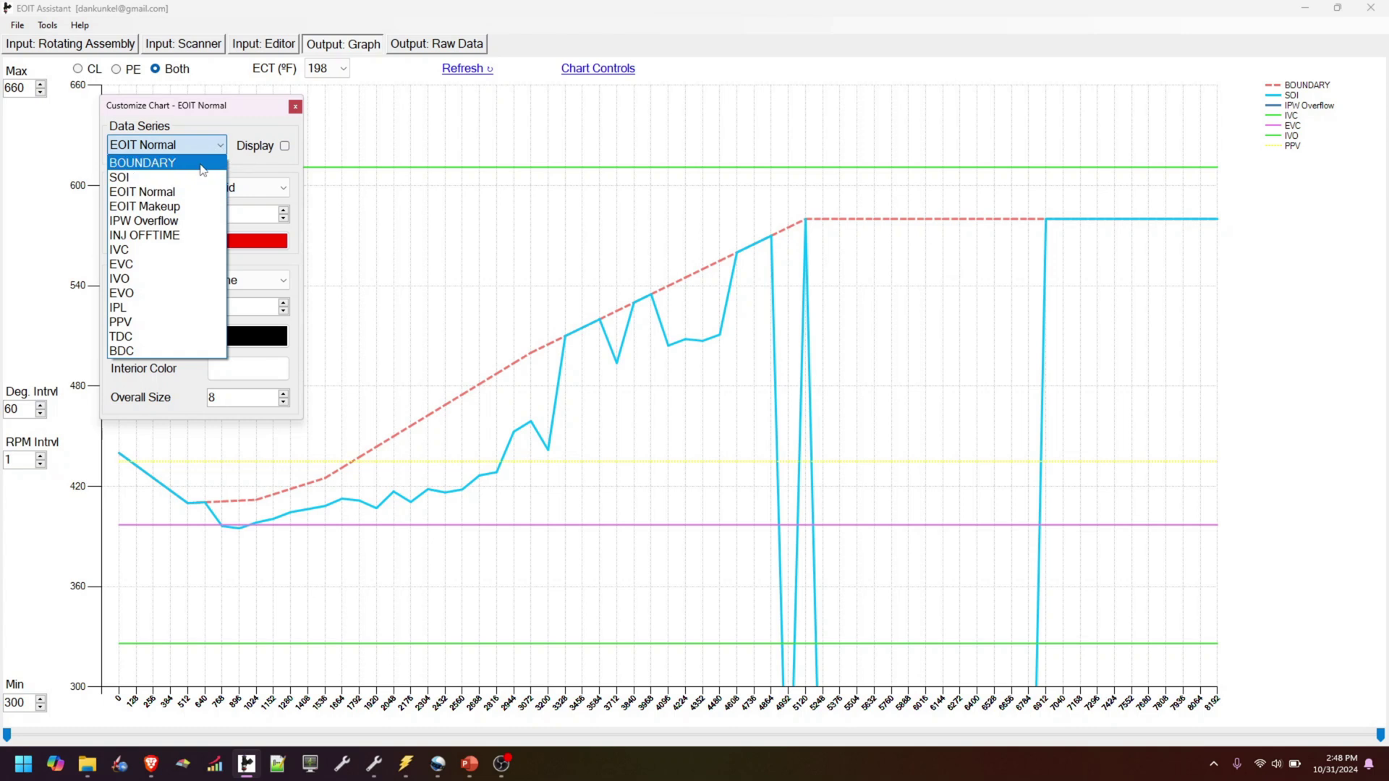
left_click(203, 164)
left_click(285, 146)
- Keep the SOI line shown and restore the EOIT Normal line, leaving EOIT Normal selected
left_click(206, 144)
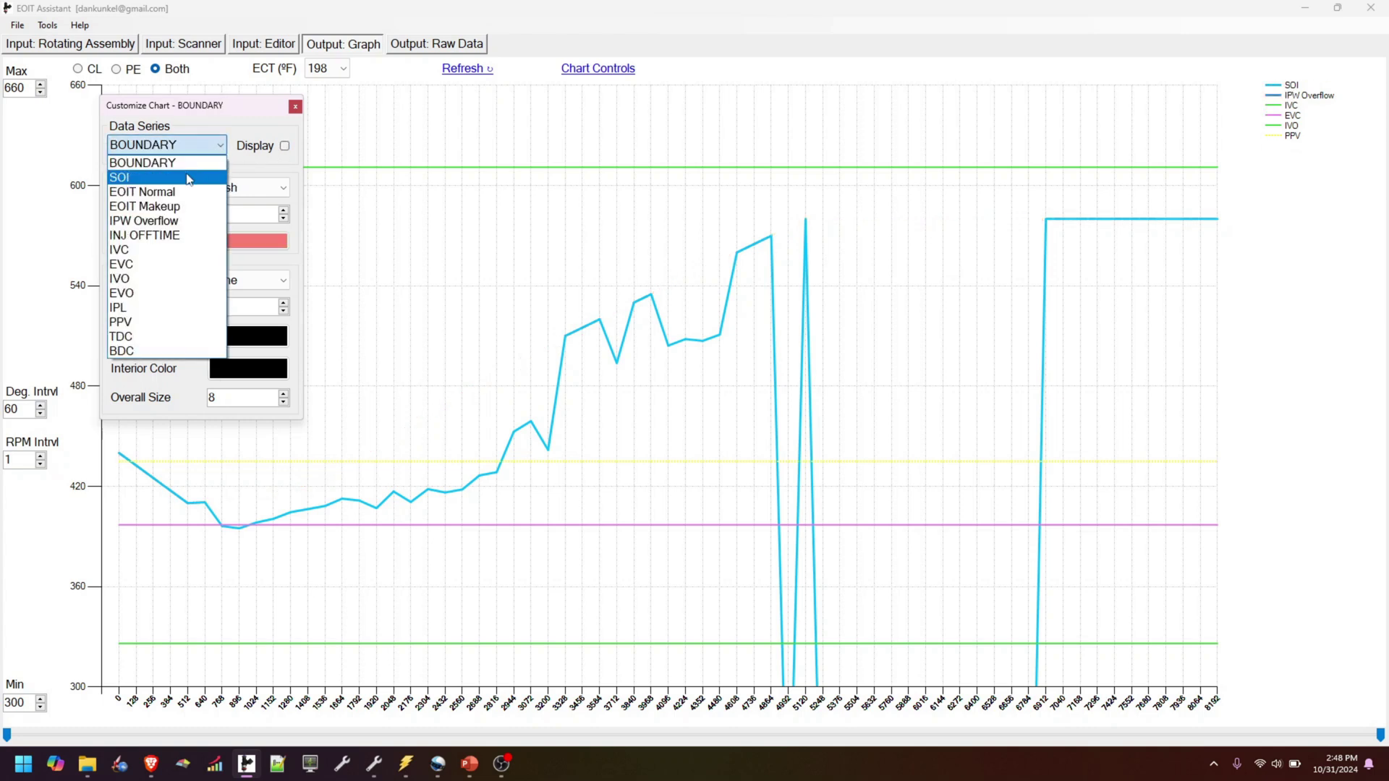
left_click(192, 177)
left_click(285, 146)
left_click(285, 146)
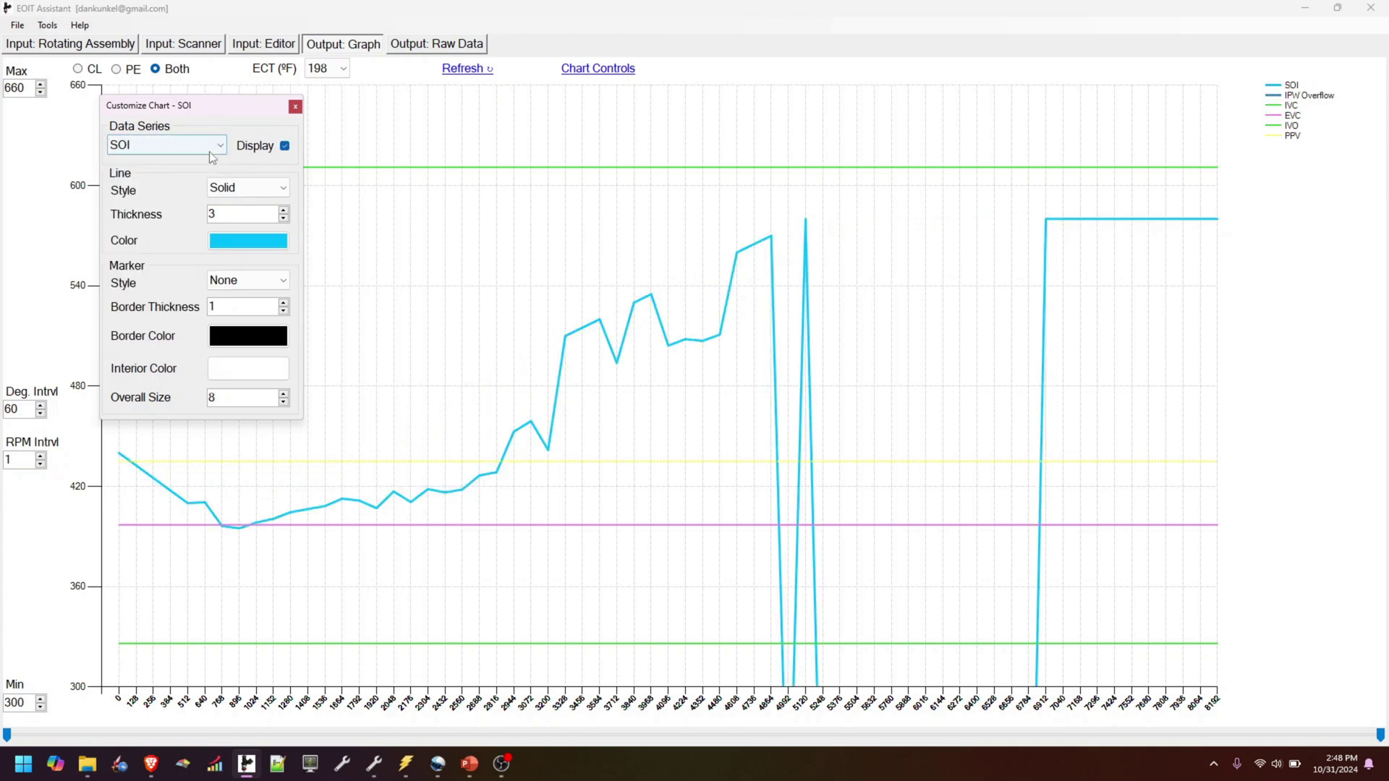
left_click(207, 145)
left_click(195, 192)
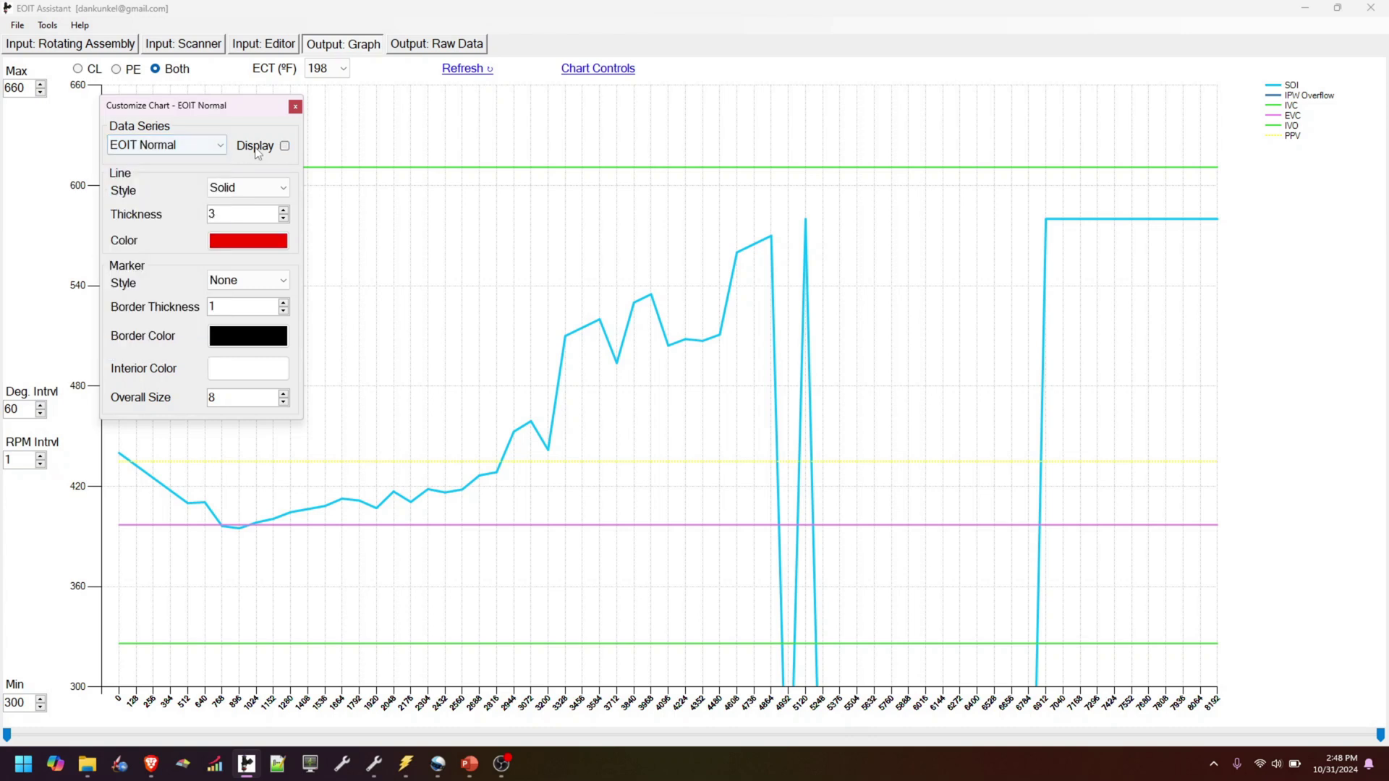
left_click(285, 146)
left_click(217, 146)
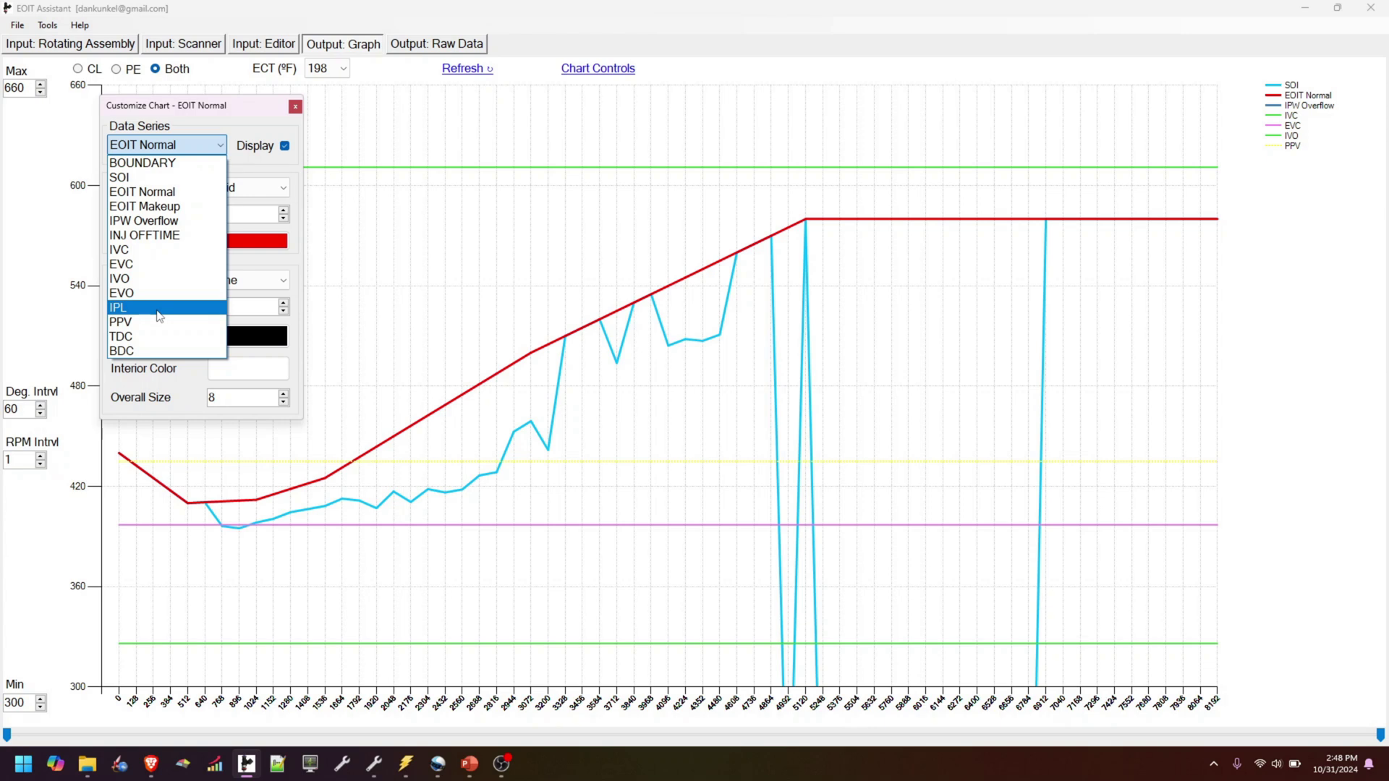
left_click(185, 116)
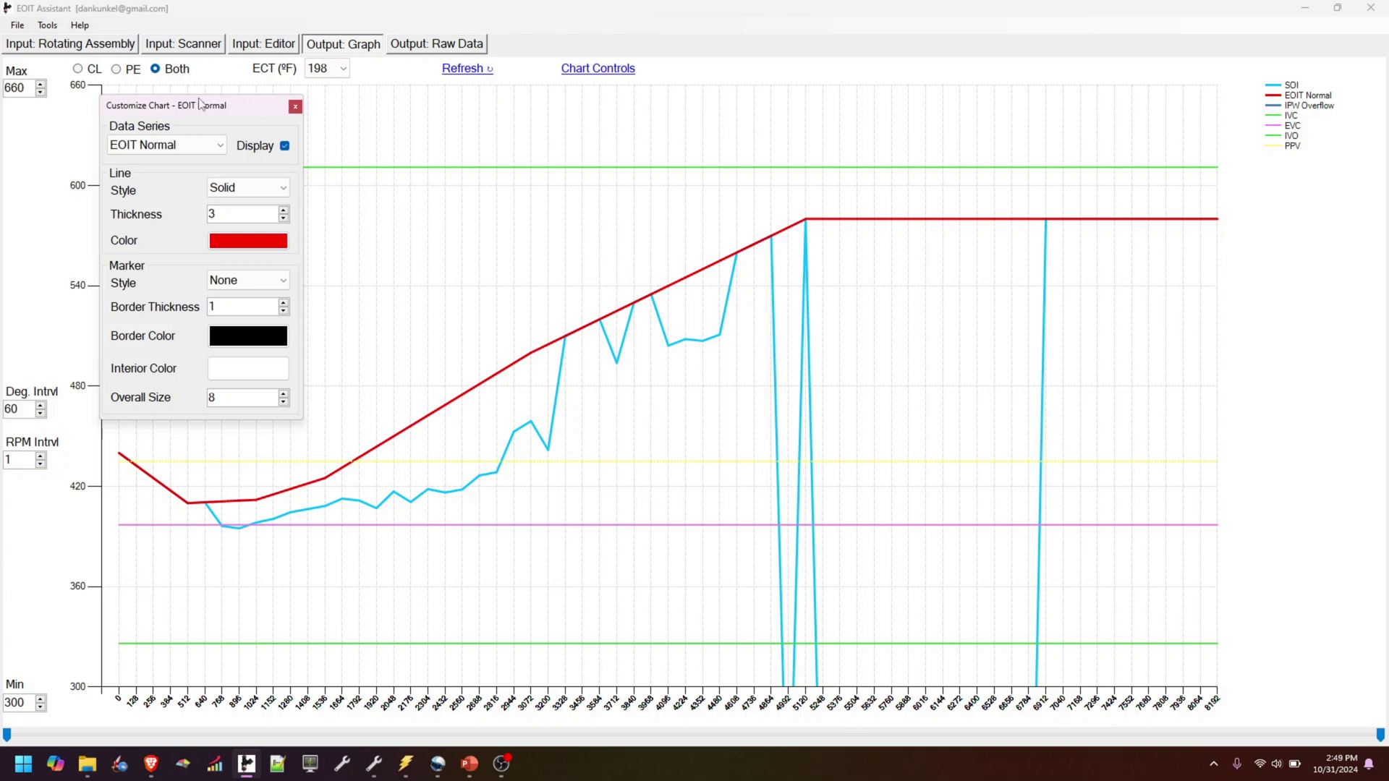
left_click(295, 106)
scroll(650, 472, "down", 8)
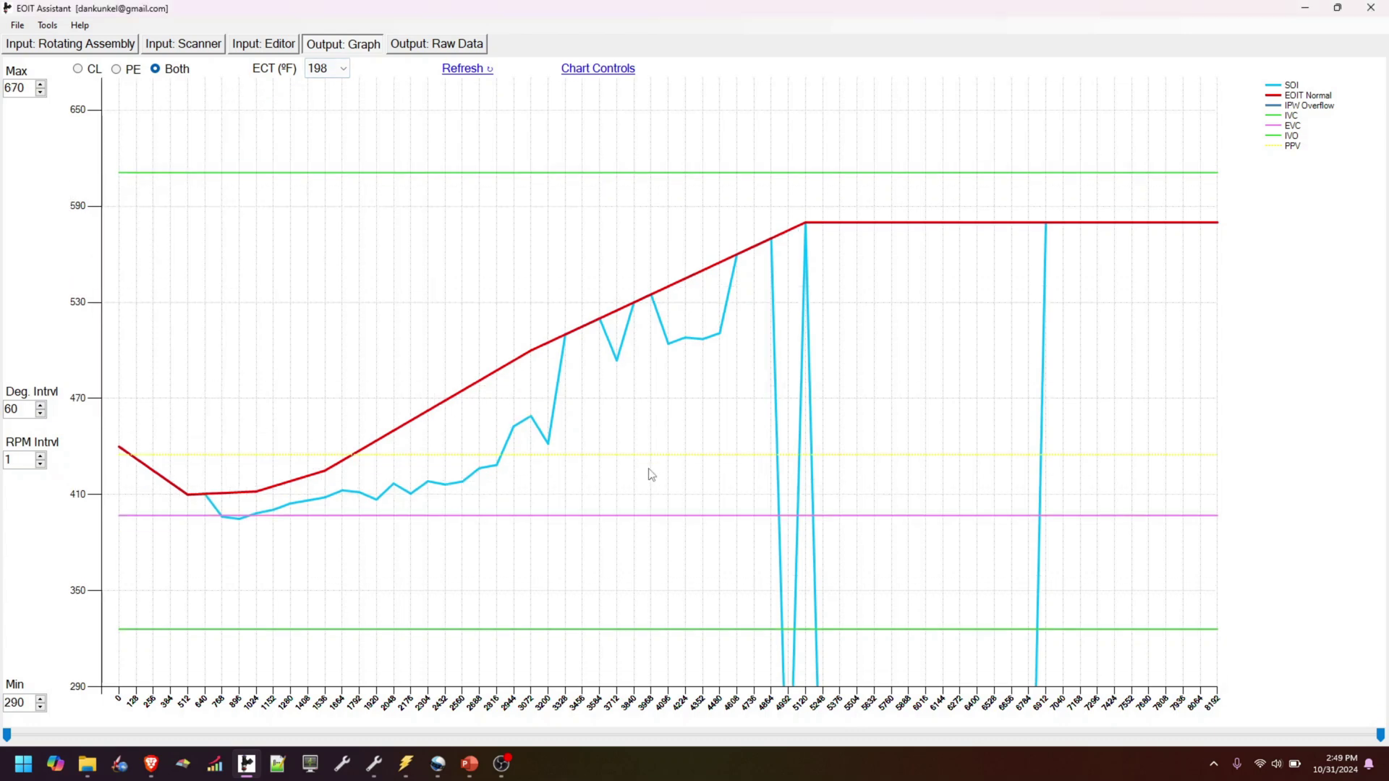
scroll(649, 473, "down", 7)
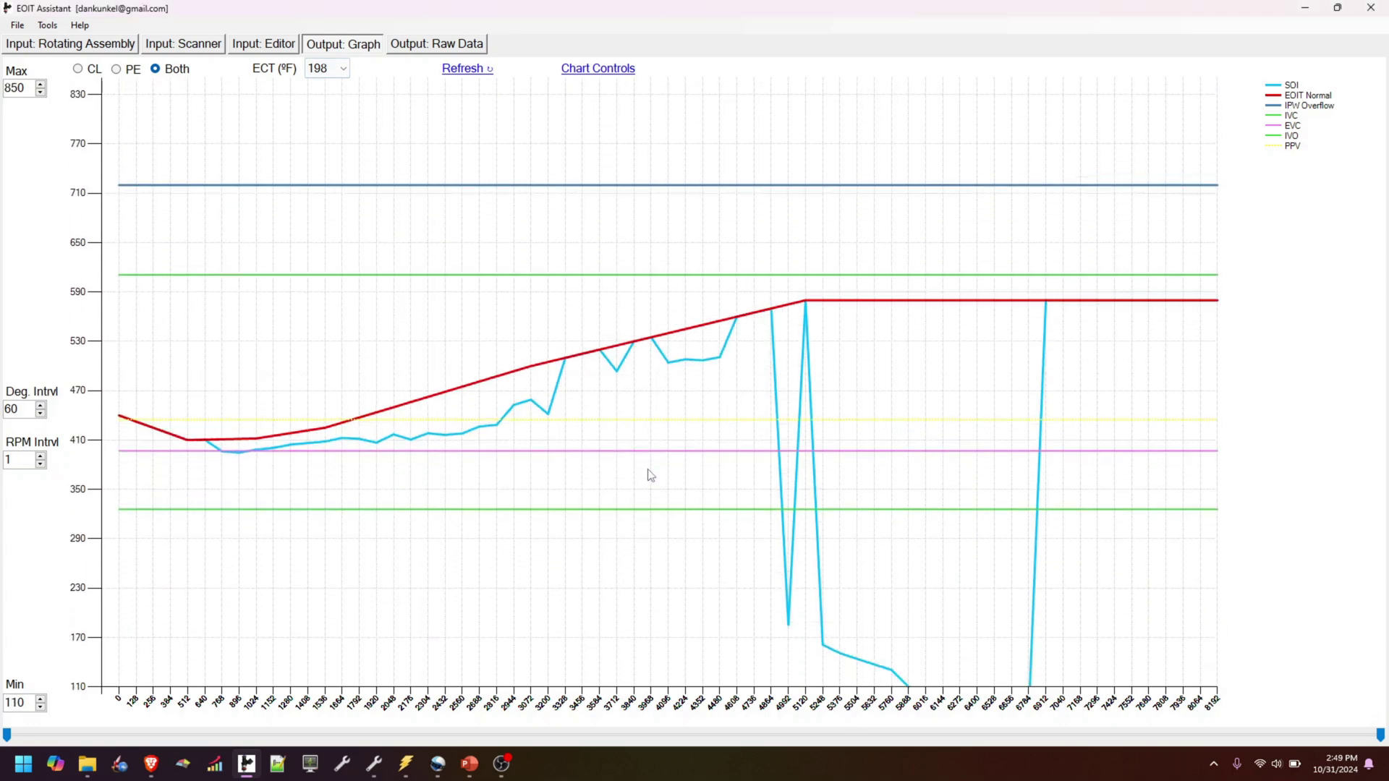
scroll(650, 472, "up", 15)
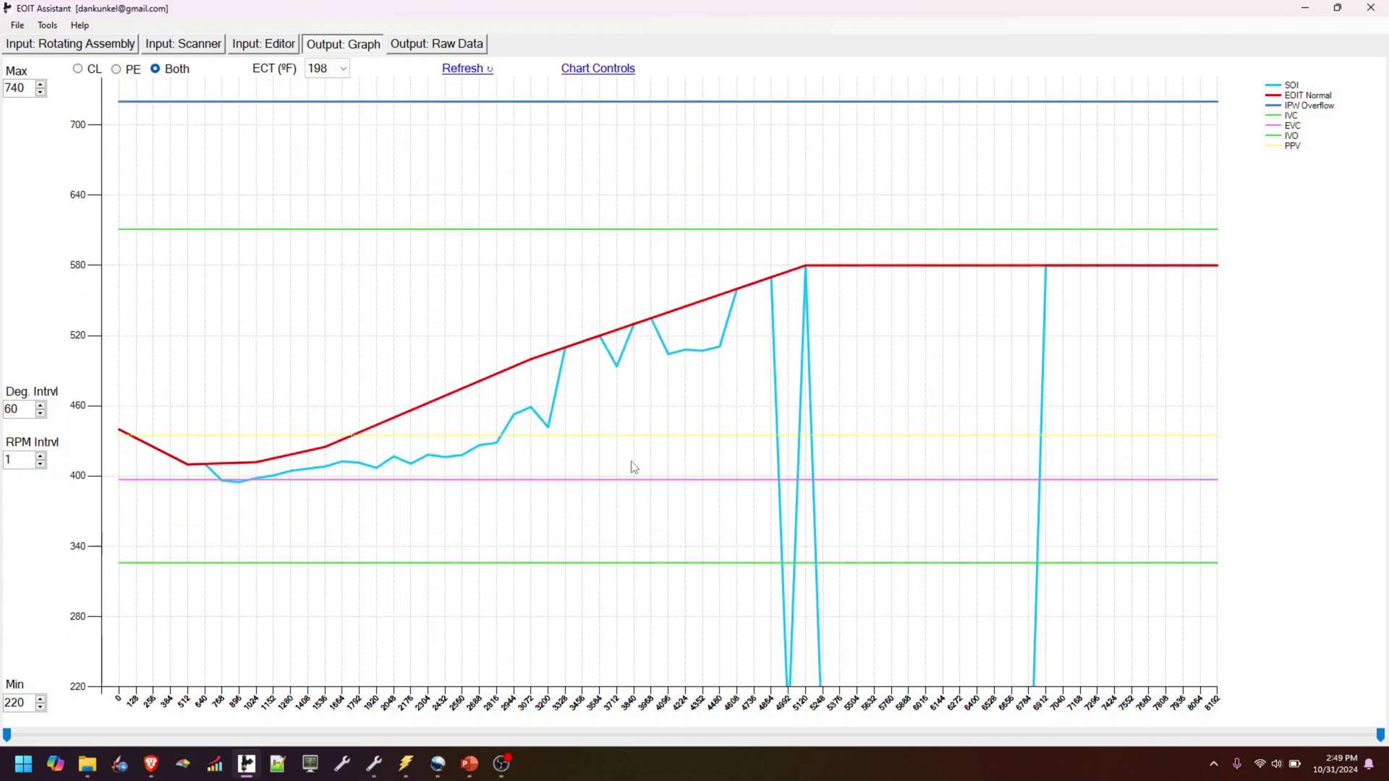
scroll(627, 446, "down", 5)
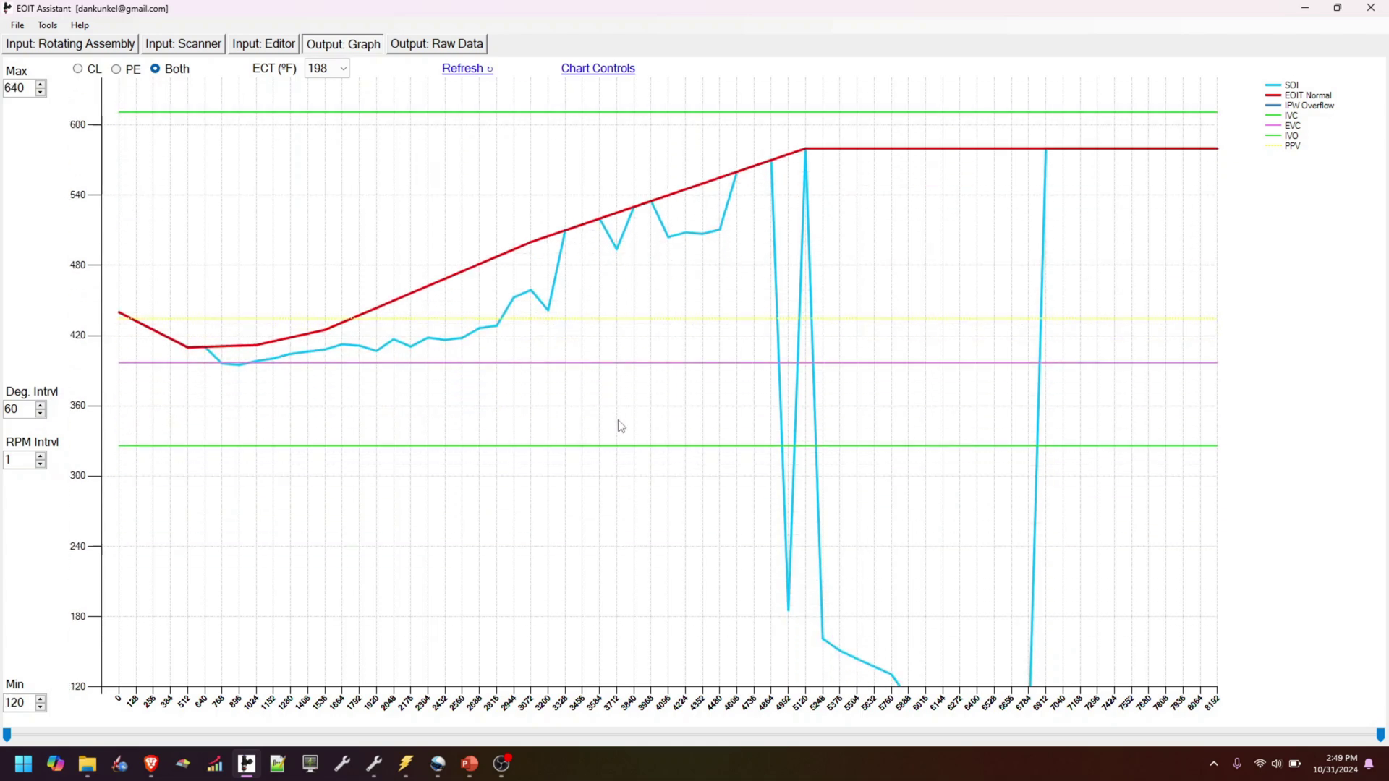
scroll(621, 427, "down", 4)
scroll(621, 427, "up", 8)
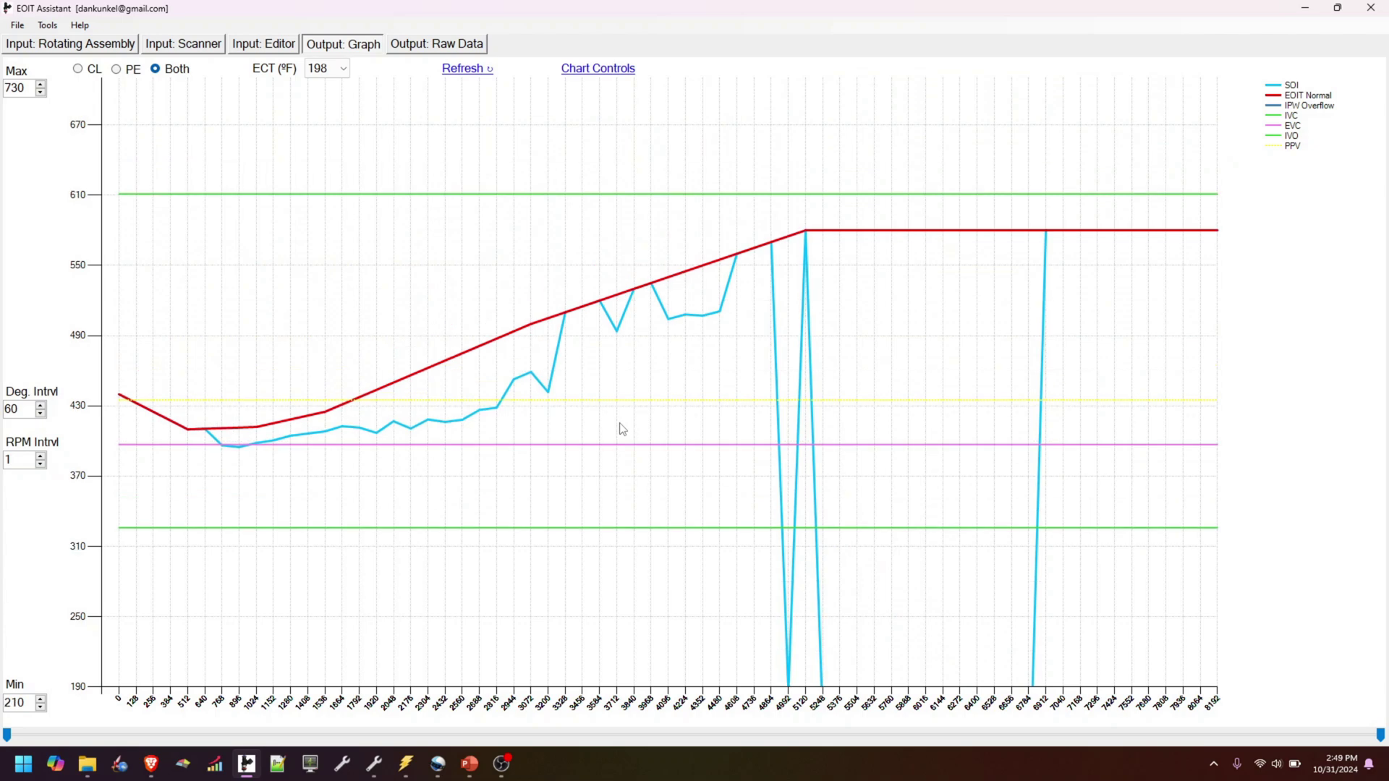
scroll(621, 428, "up", 4)
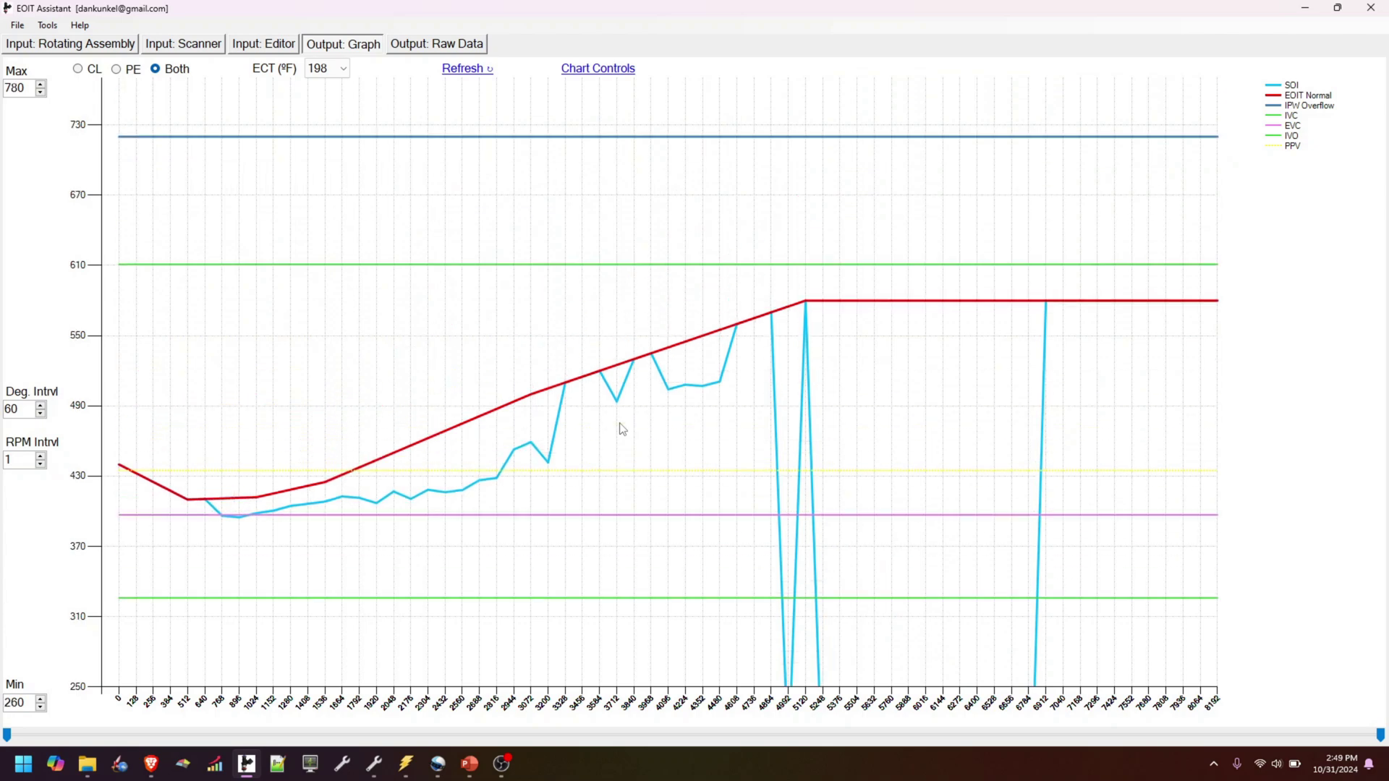
left_click(608, 67)
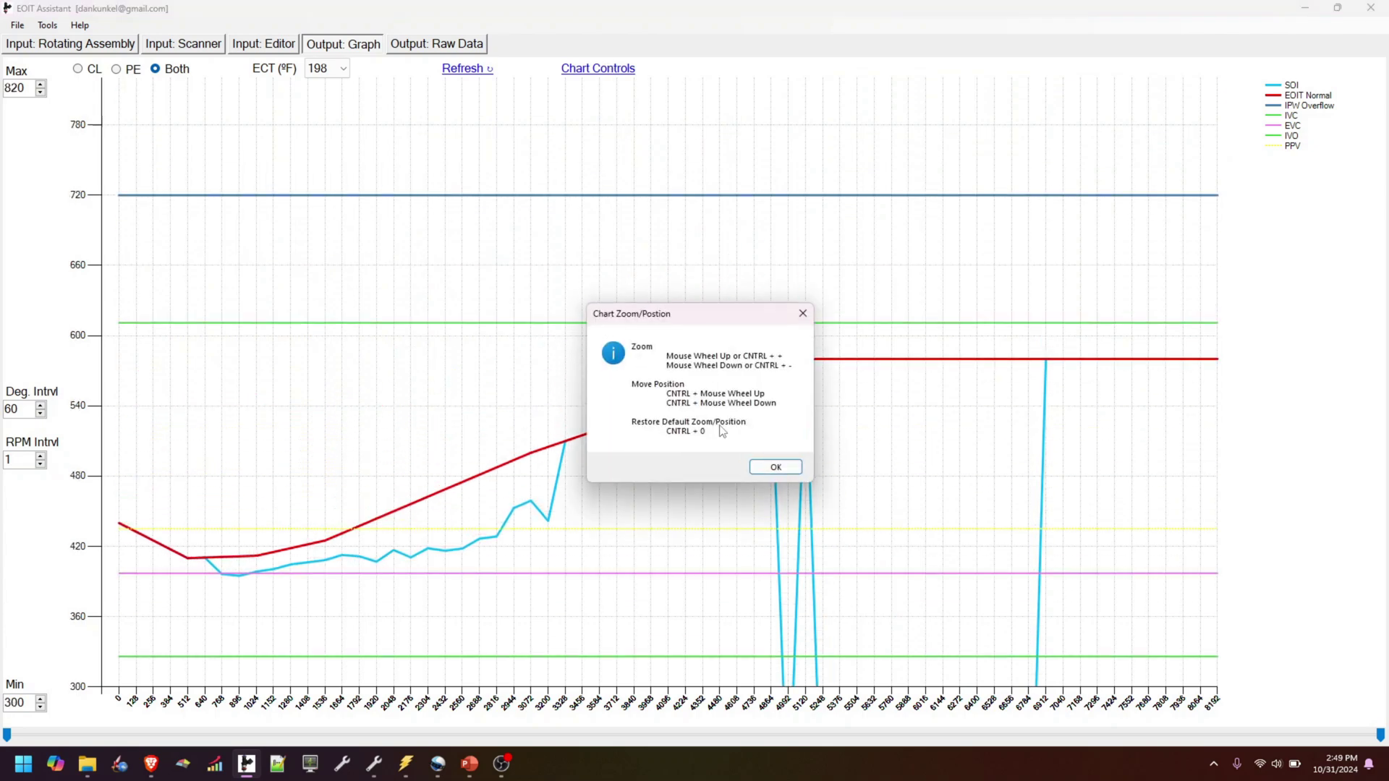
left_click(775, 468)
scroll(775, 474, "down", 4)
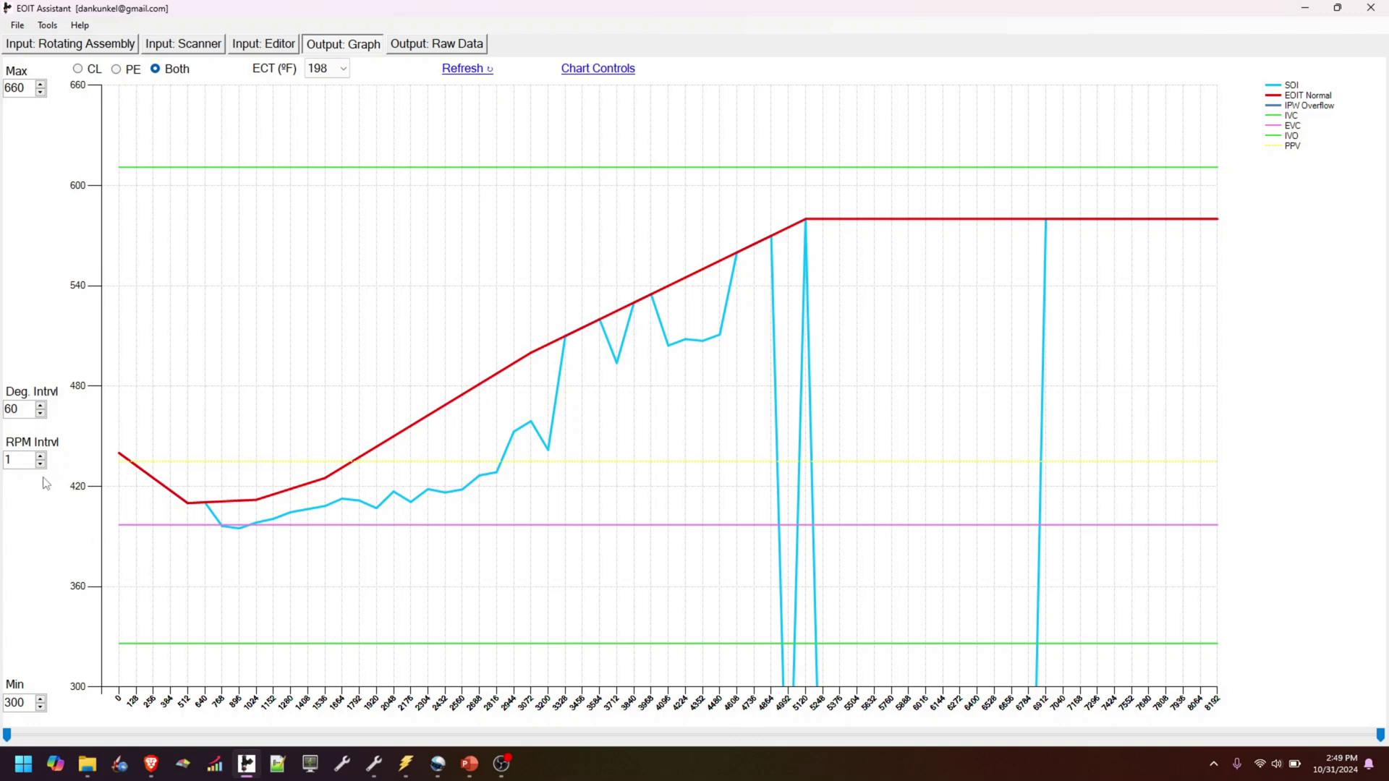
double_click(11, 458)
type("3")
key("Return")
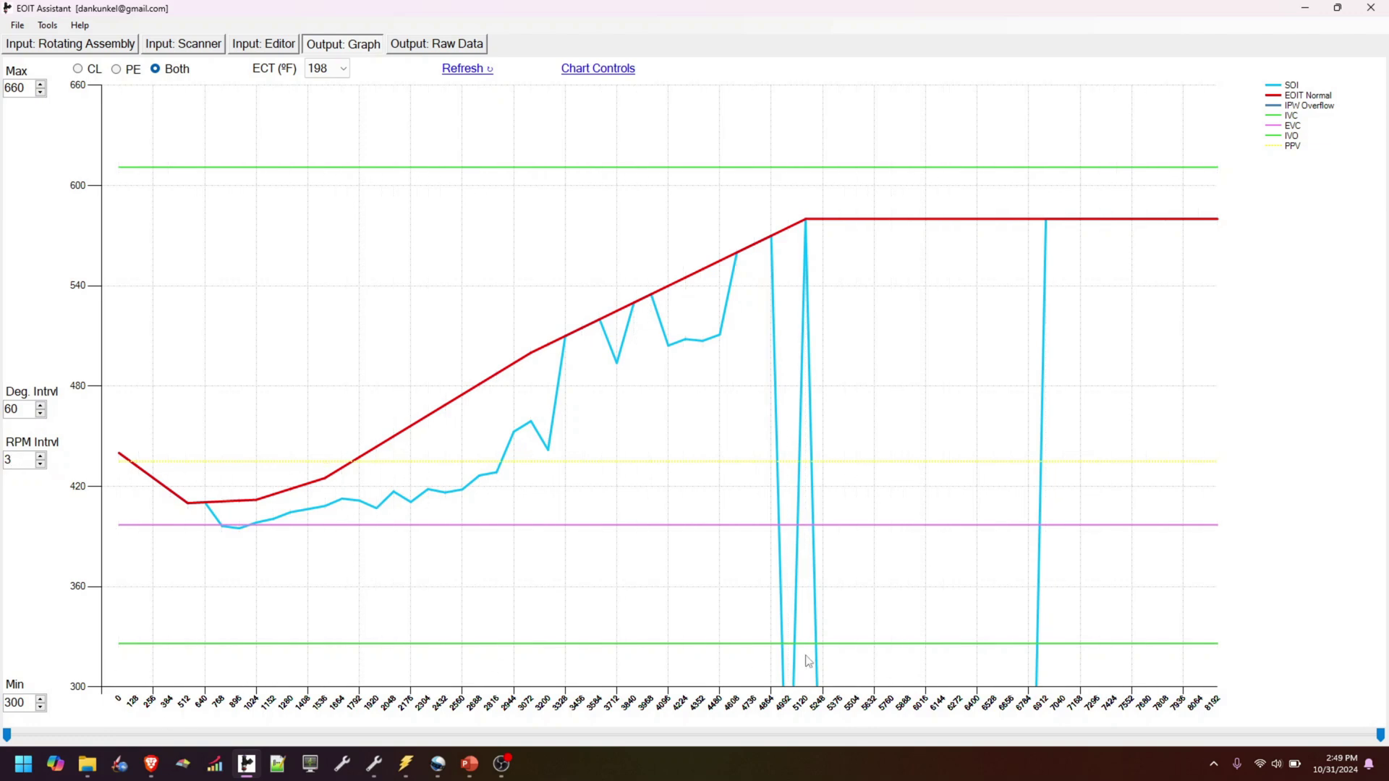
double_click(4, 460)
type("1")
key("Return")
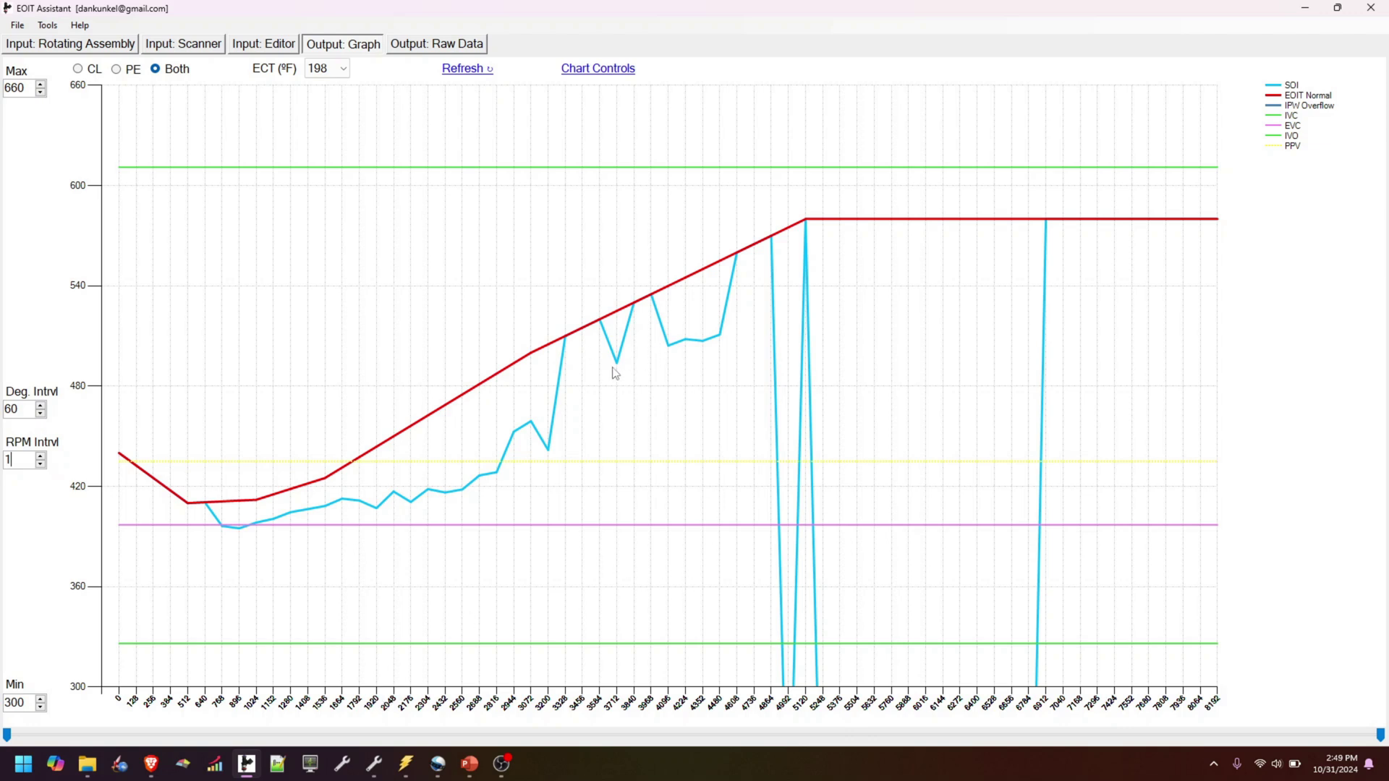
- Interpolate the empty CL pulse width cells at 3328–3584 and at 3840–3968
left_click(202, 51)
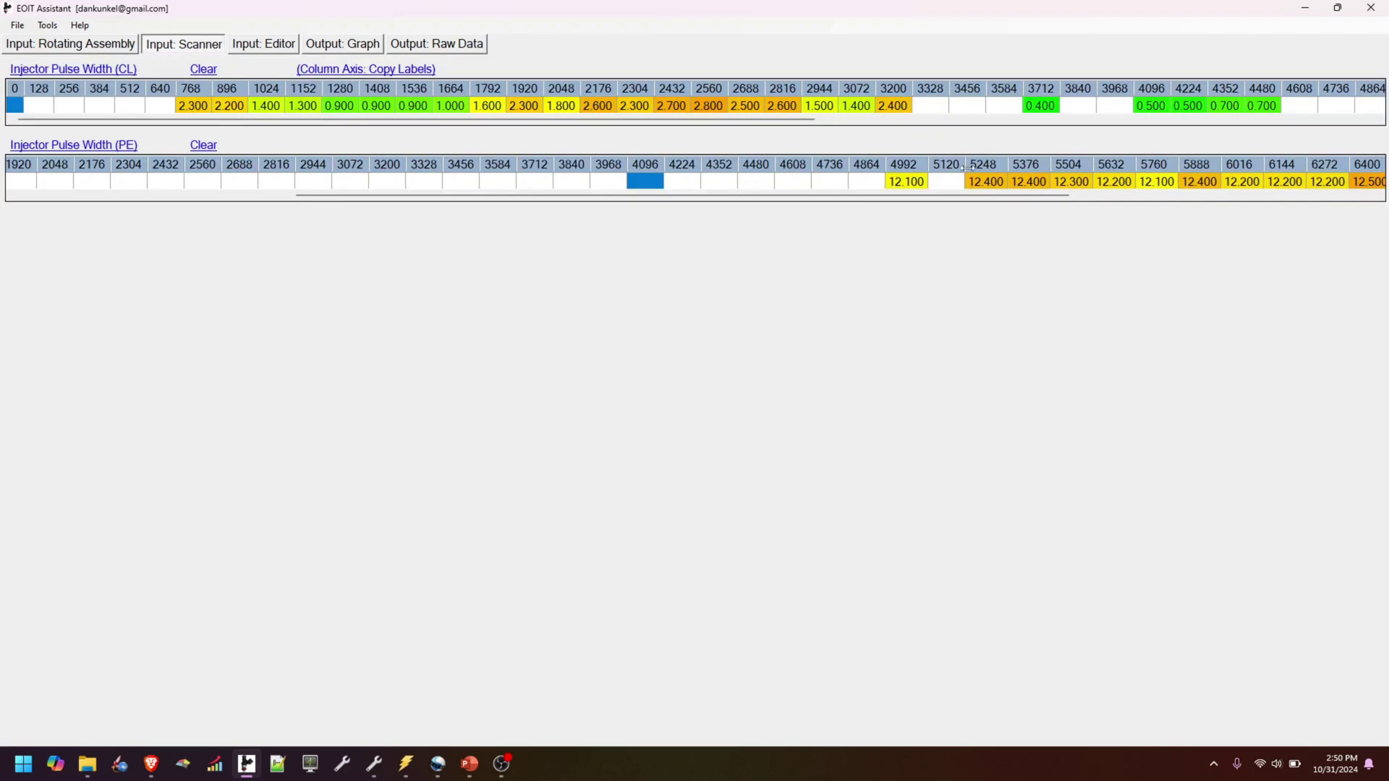
left_click_drag(789, 121, 923, 120)
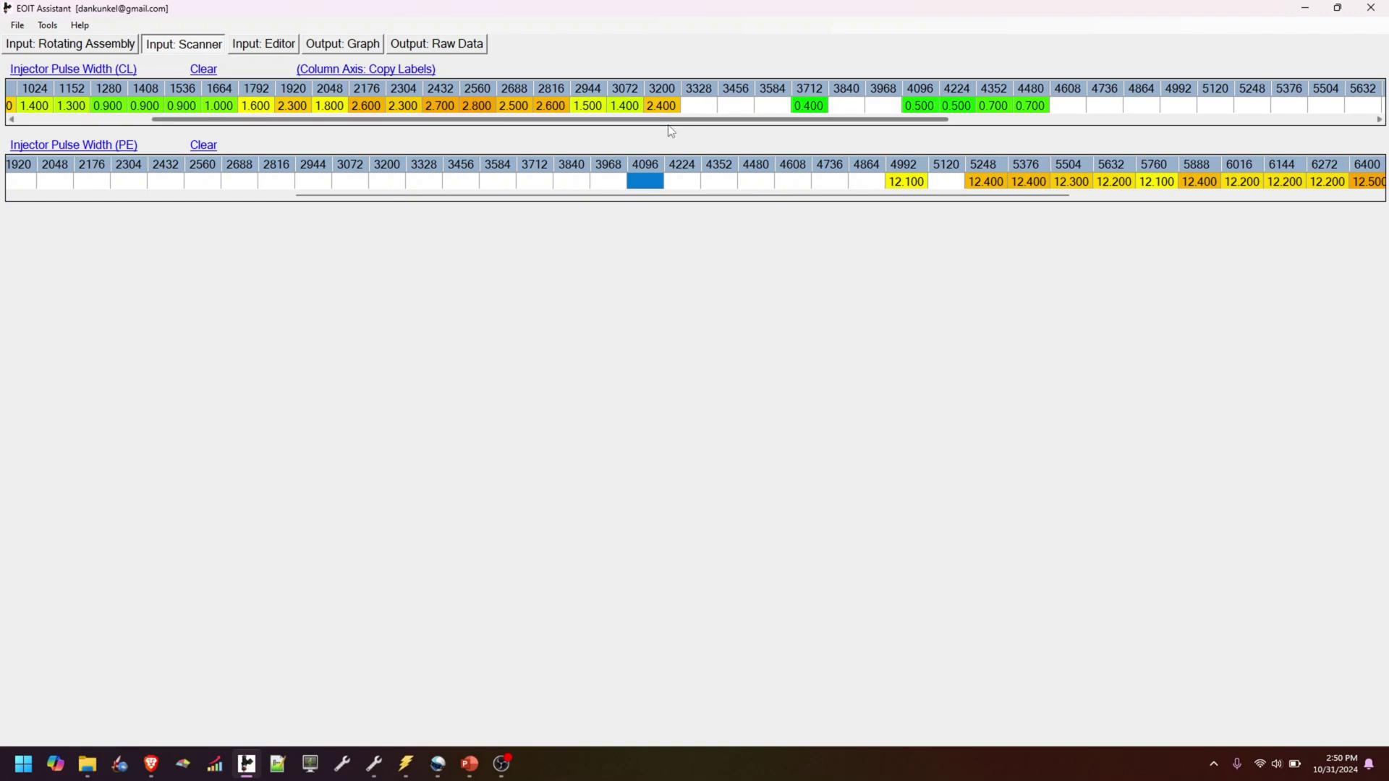
left_click_drag(664, 107, 923, 107)
right_click(810, 108)
left_click(814, 111)
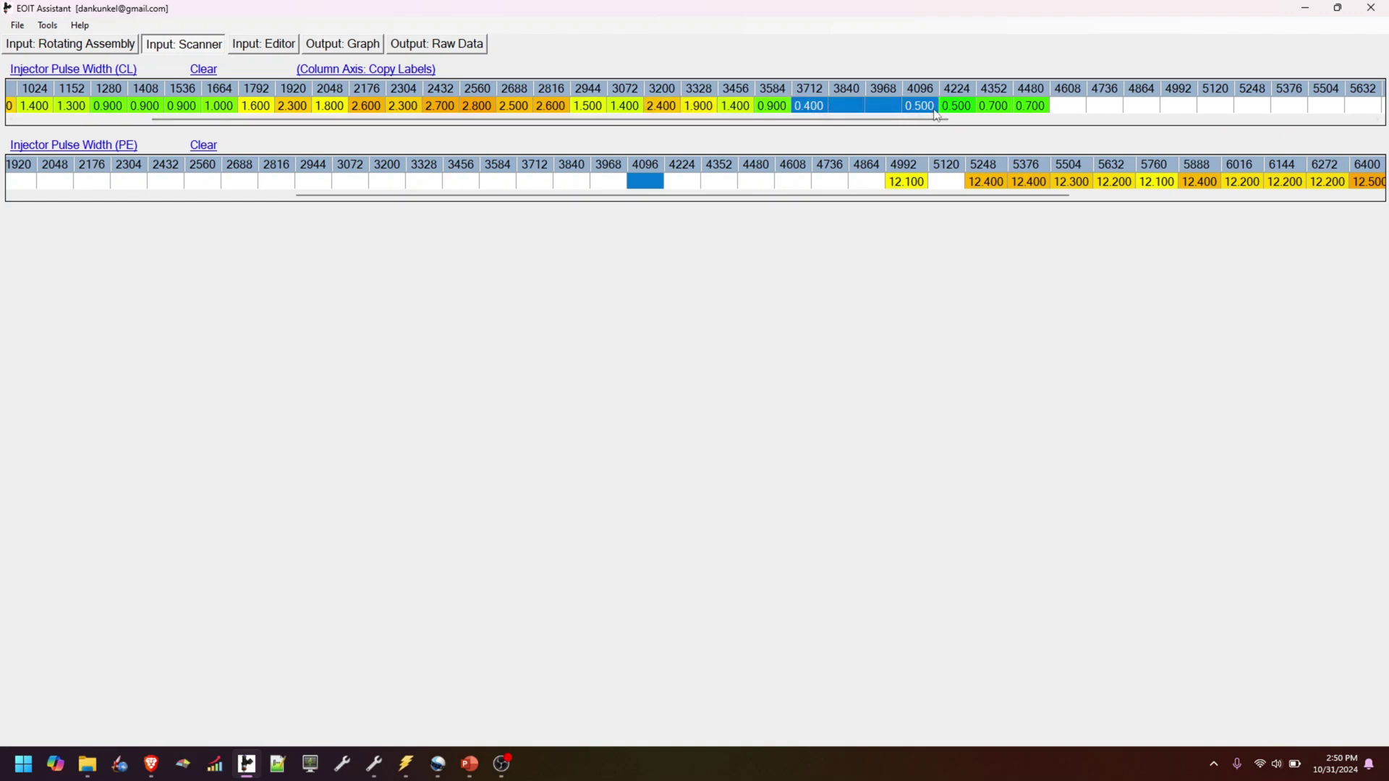
right_click(923, 109)
left_click(936, 119)
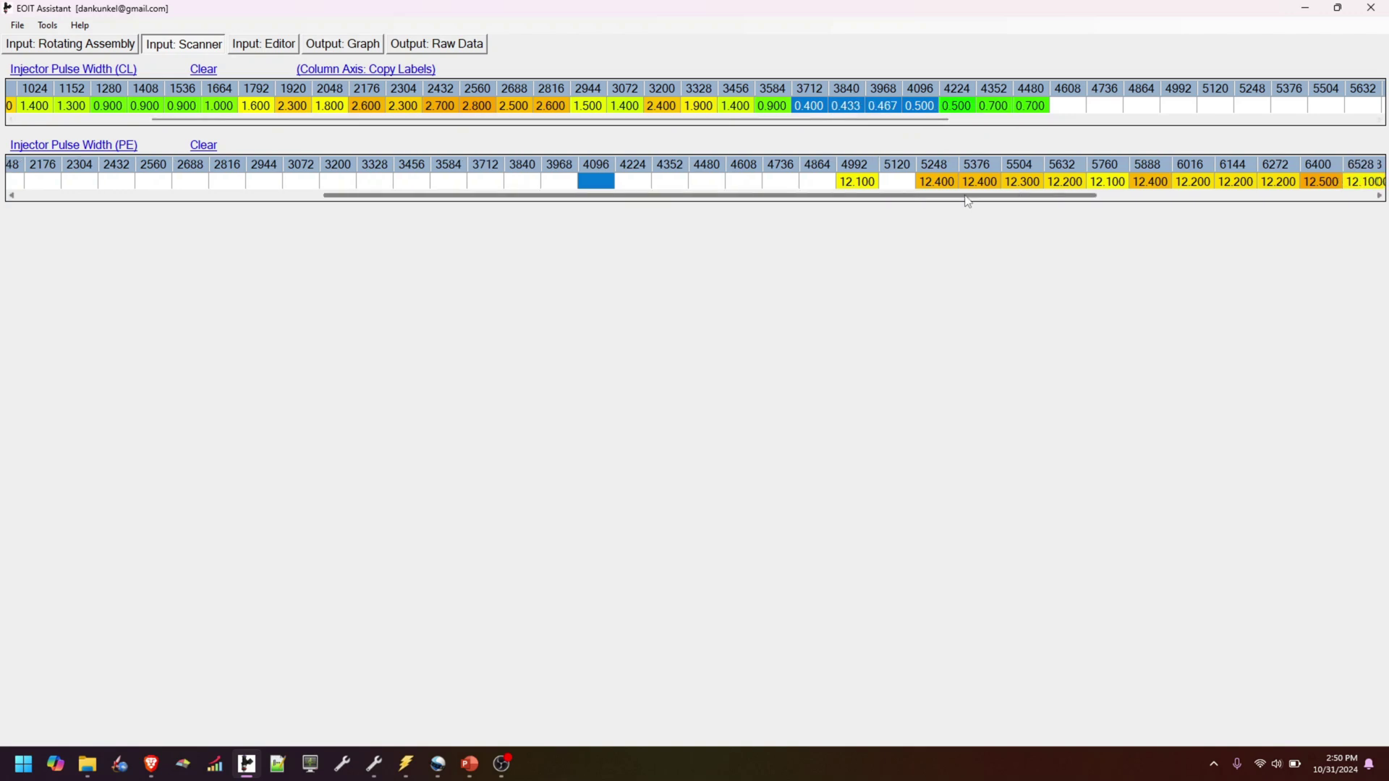
- Interpolate the empty PE cell at 5120 to 12.250 and return to the graph
left_click_drag(966, 197, 1152, 198)
left_click(535, 183)
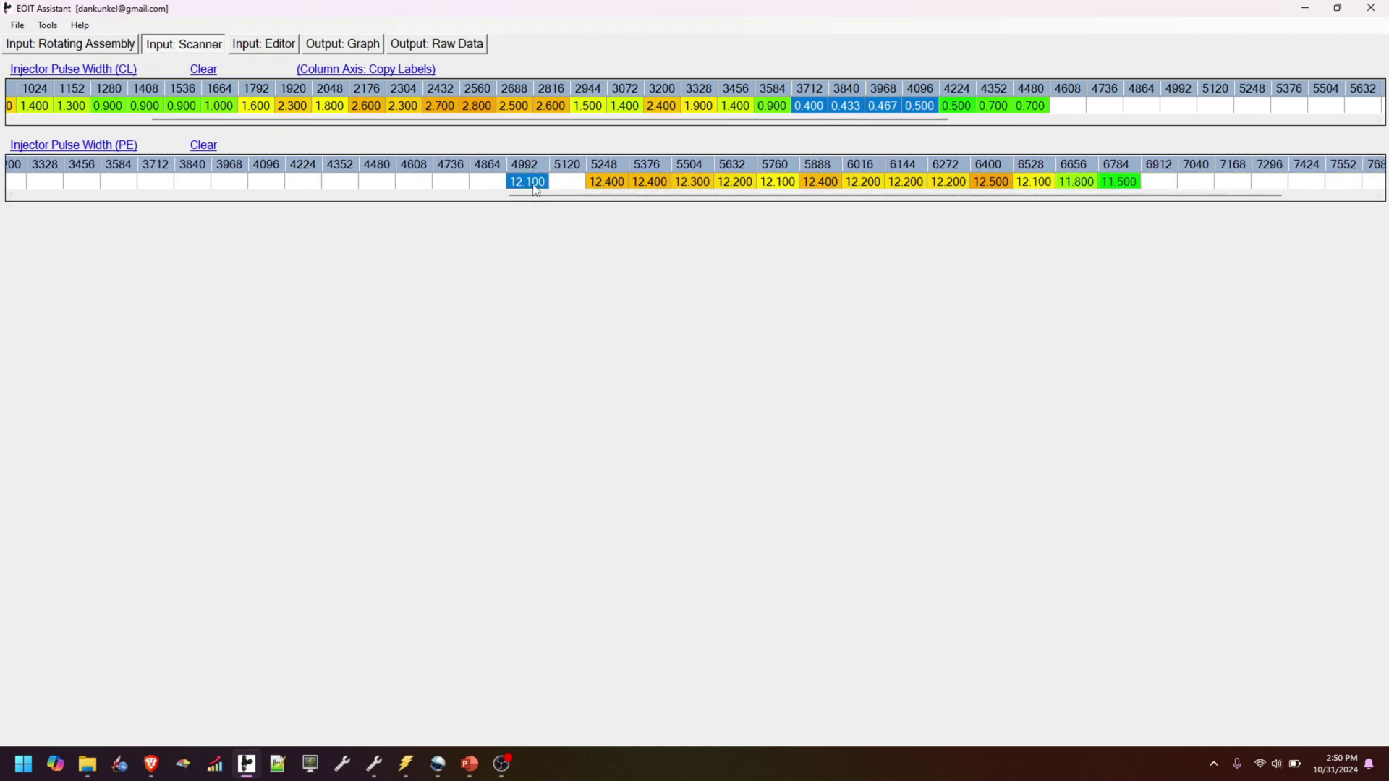
left_click_drag(535, 182, 608, 184)
right_click(588, 183)
left_click(622, 191)
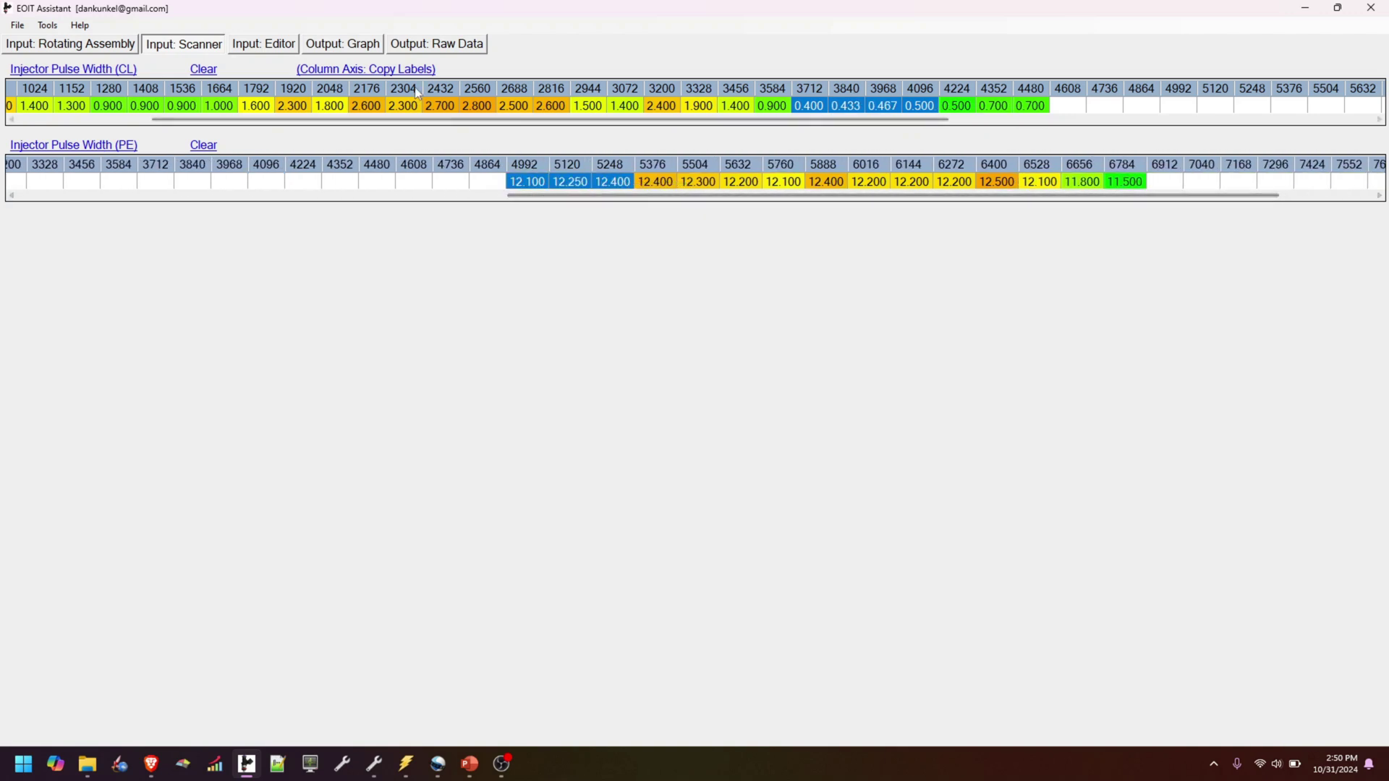
left_click(348, 45)
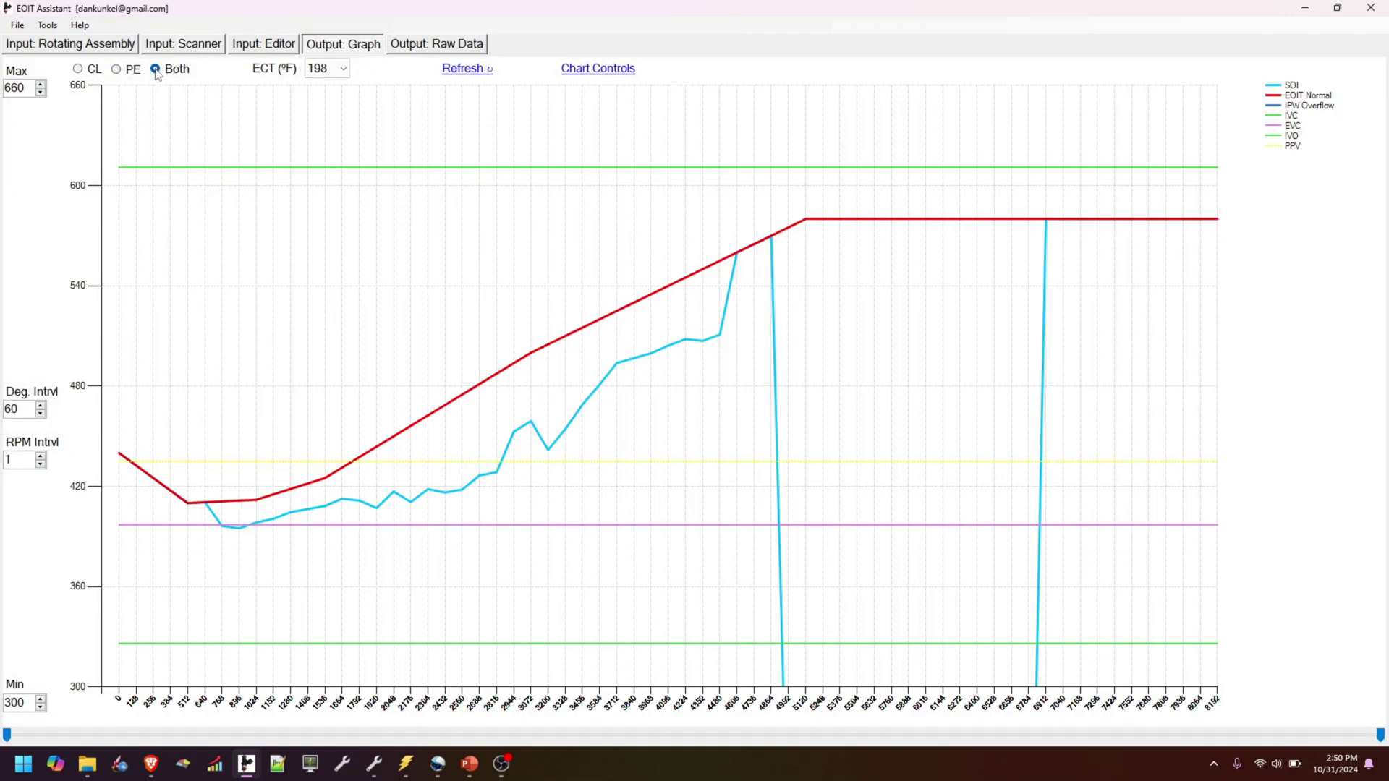
- Plot only CL data, then only PE data, and go back to the scanner pulse width tables
left_click(91, 73)
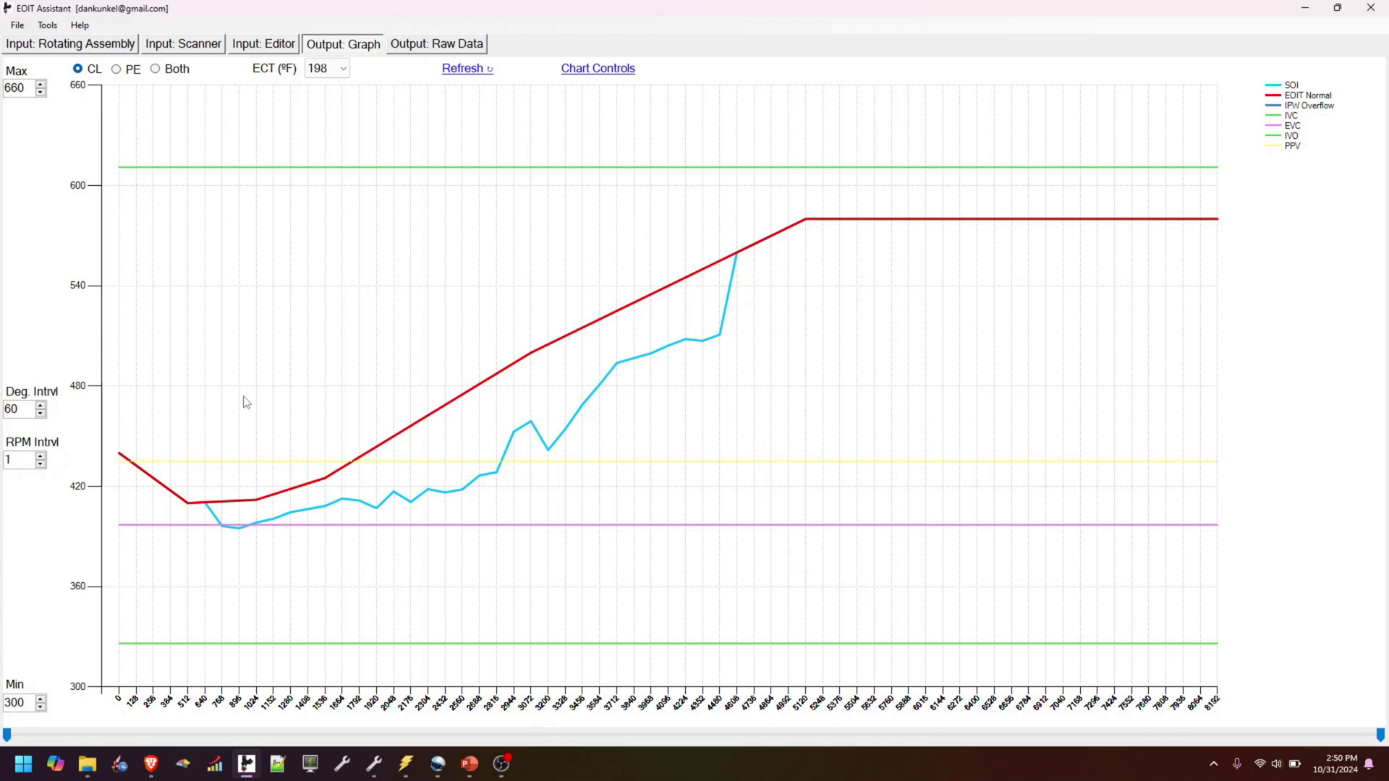
left_click(135, 70)
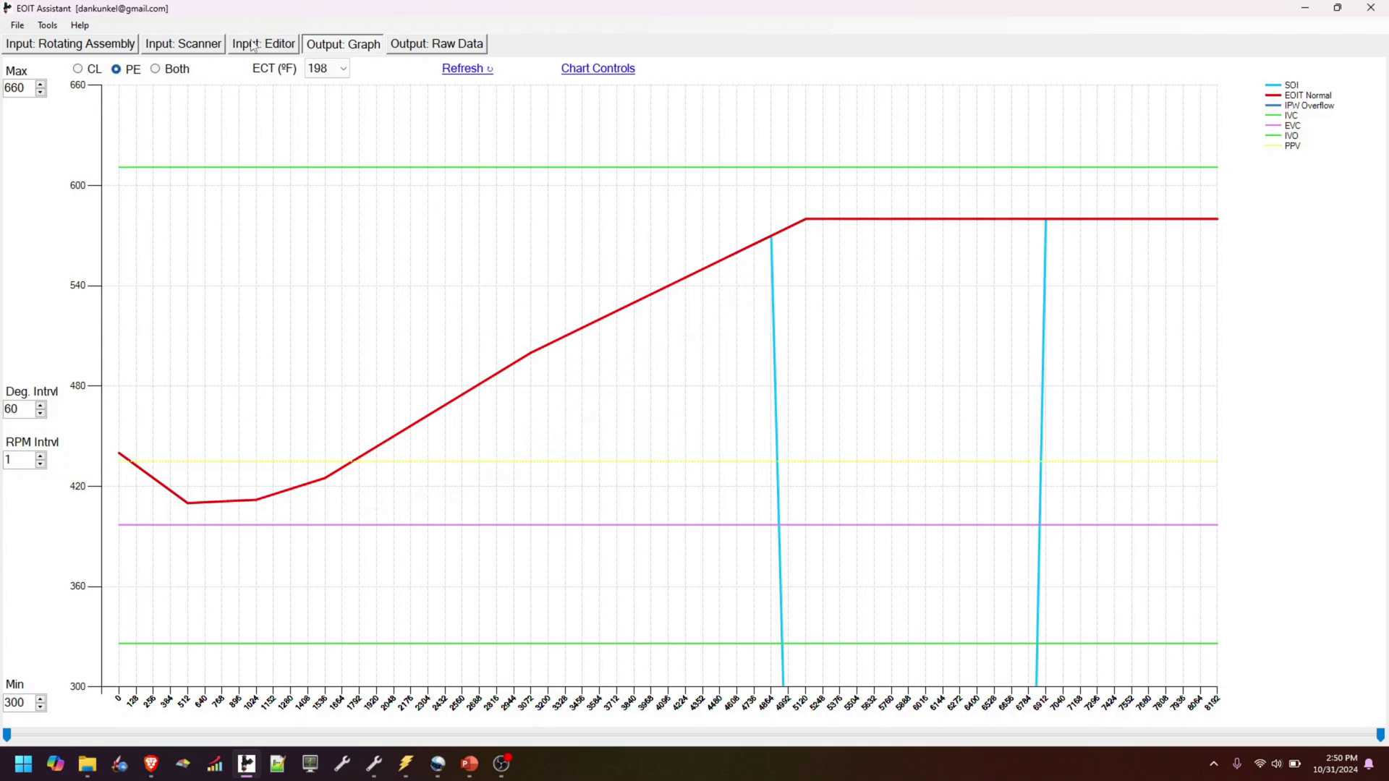
left_click(209, 45)
- Enter PE pulse widths 13 at 6912 rpm and 15 at 7424 rpm
left_click_drag(714, 197, 922, 206)
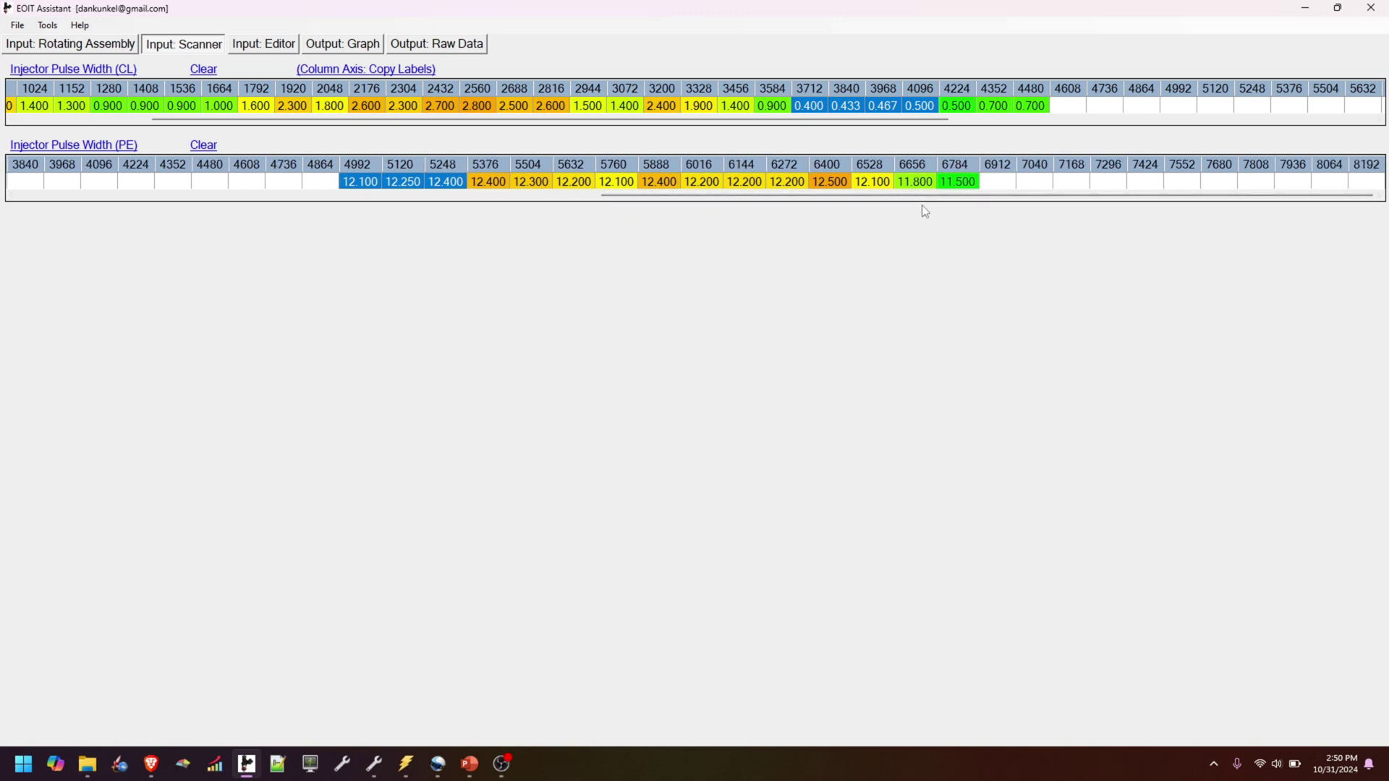
left_click(996, 185)
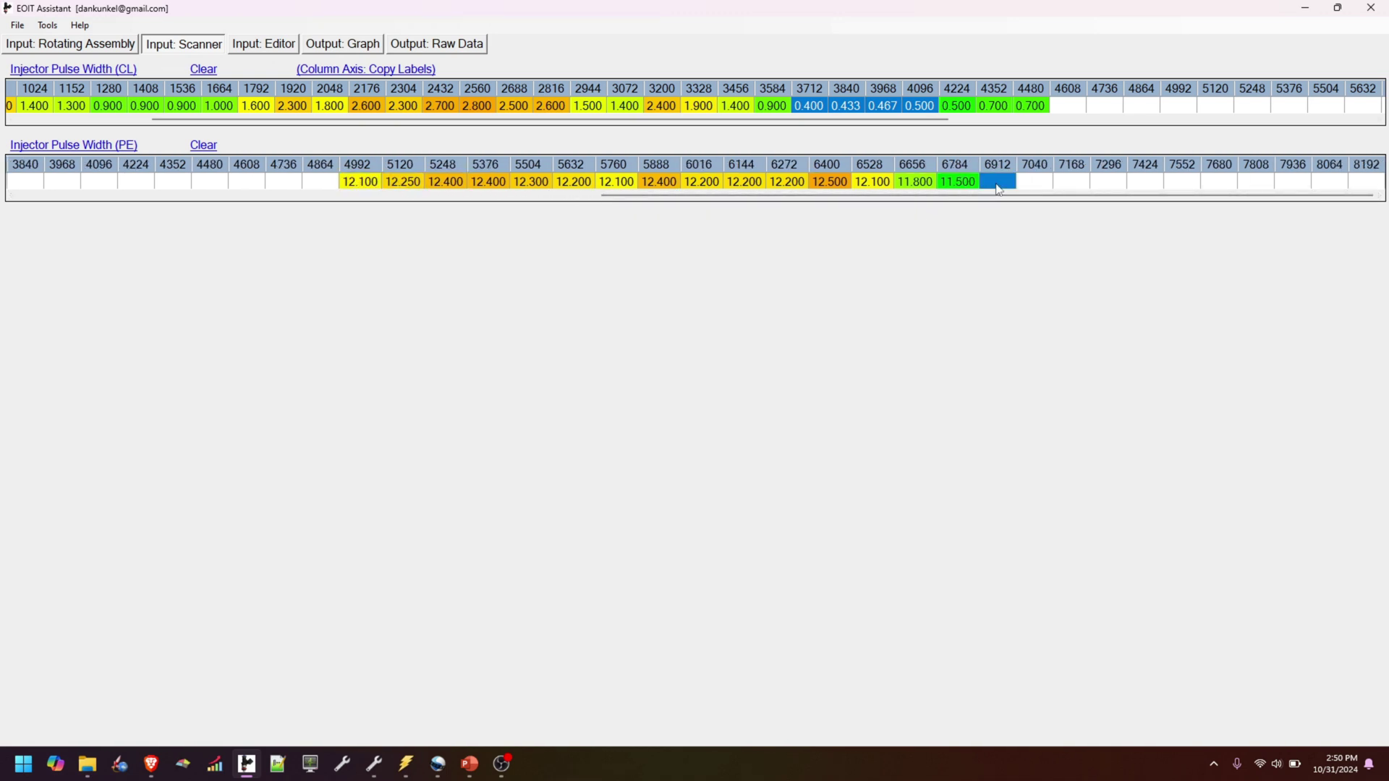
left_click(997, 184)
type("13")
key("Return")
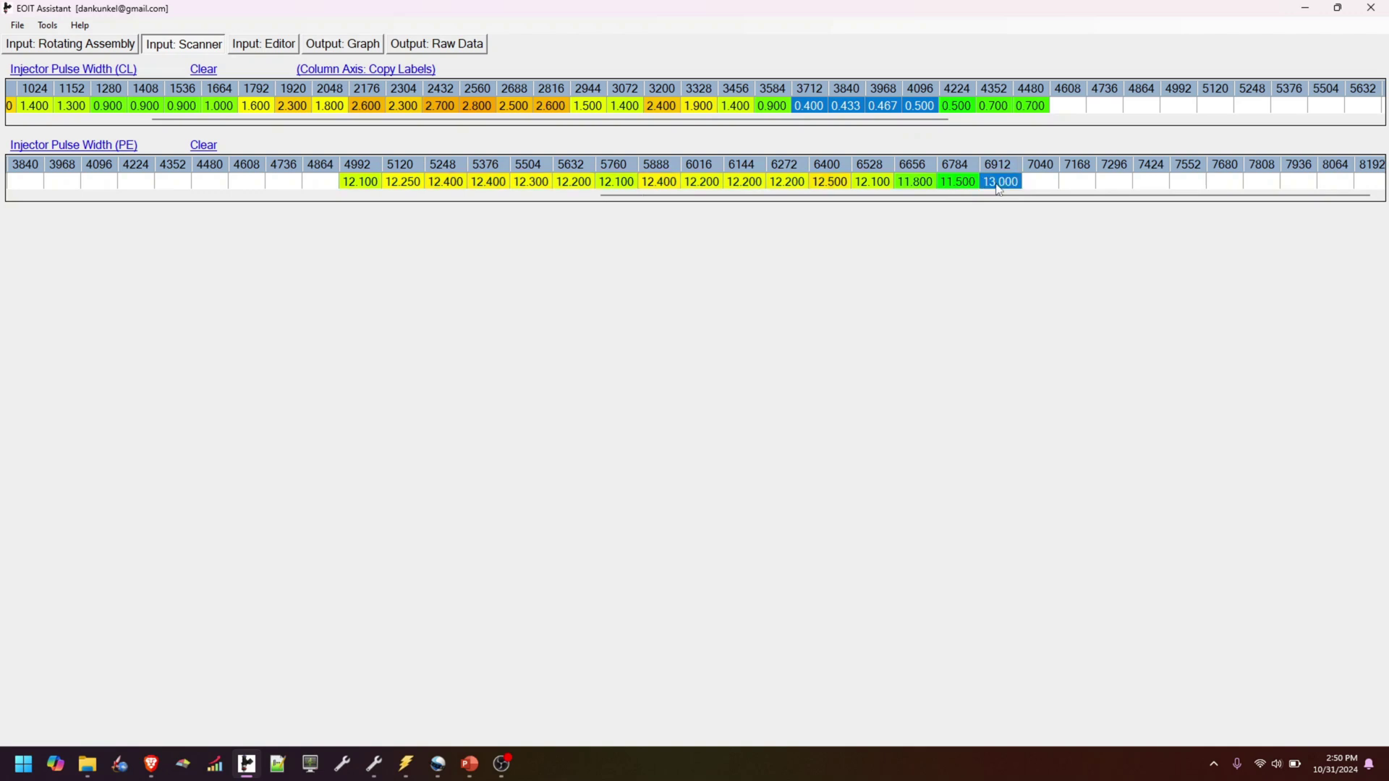
left_click(1156, 184)
left_click(1156, 184)
type("15")
key("Return")
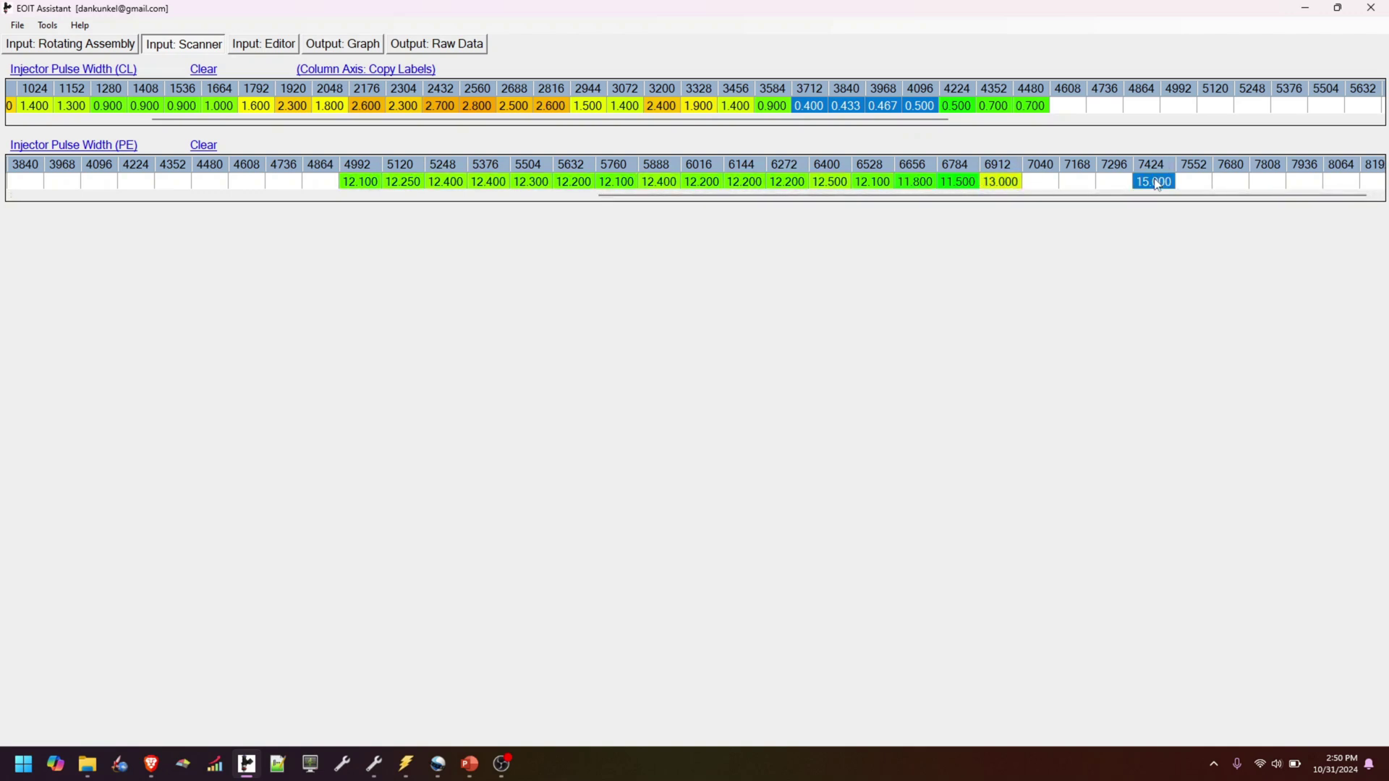
- Interpolate PE cells 6912–7424 between 13 and 15 and show the EOIT graph
left_click_drag(1156, 184, 995, 184)
key("ctrl+i")
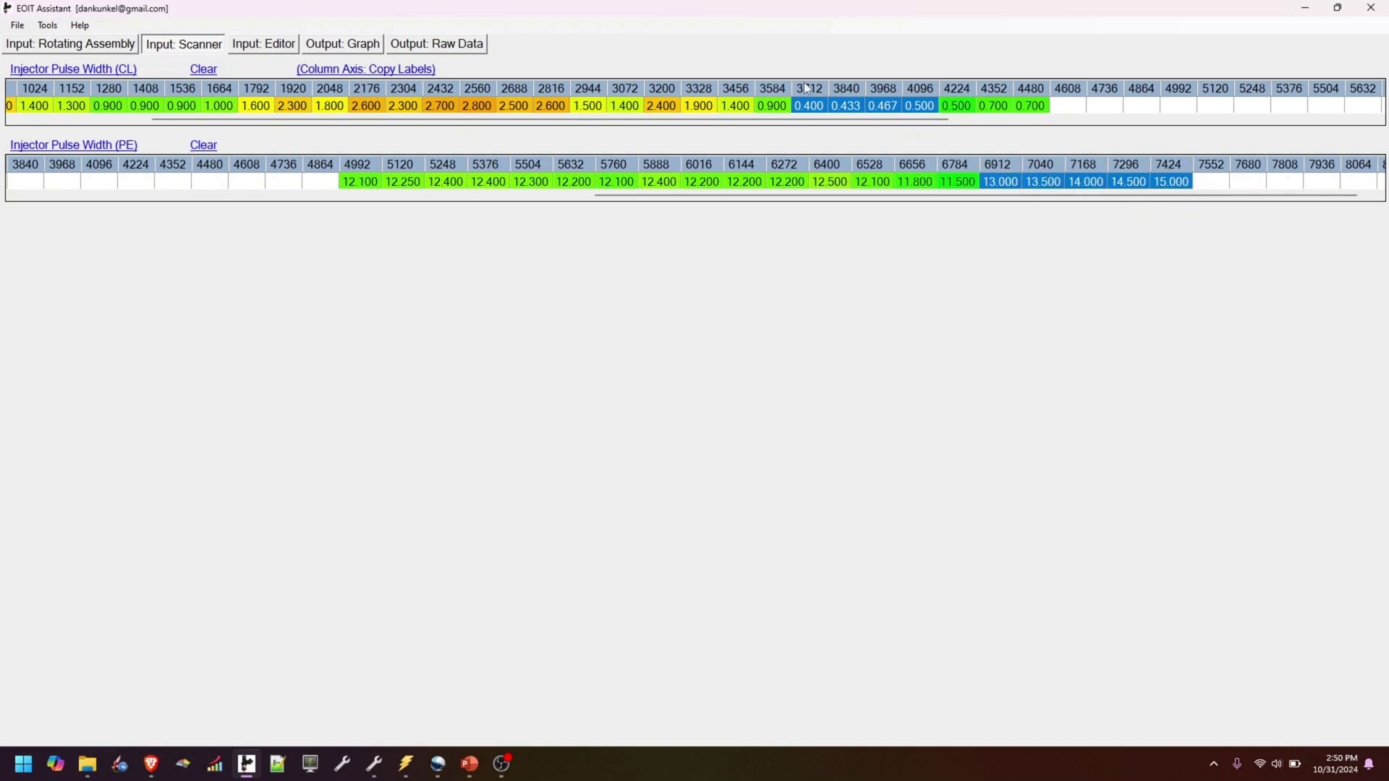
left_click(344, 41)
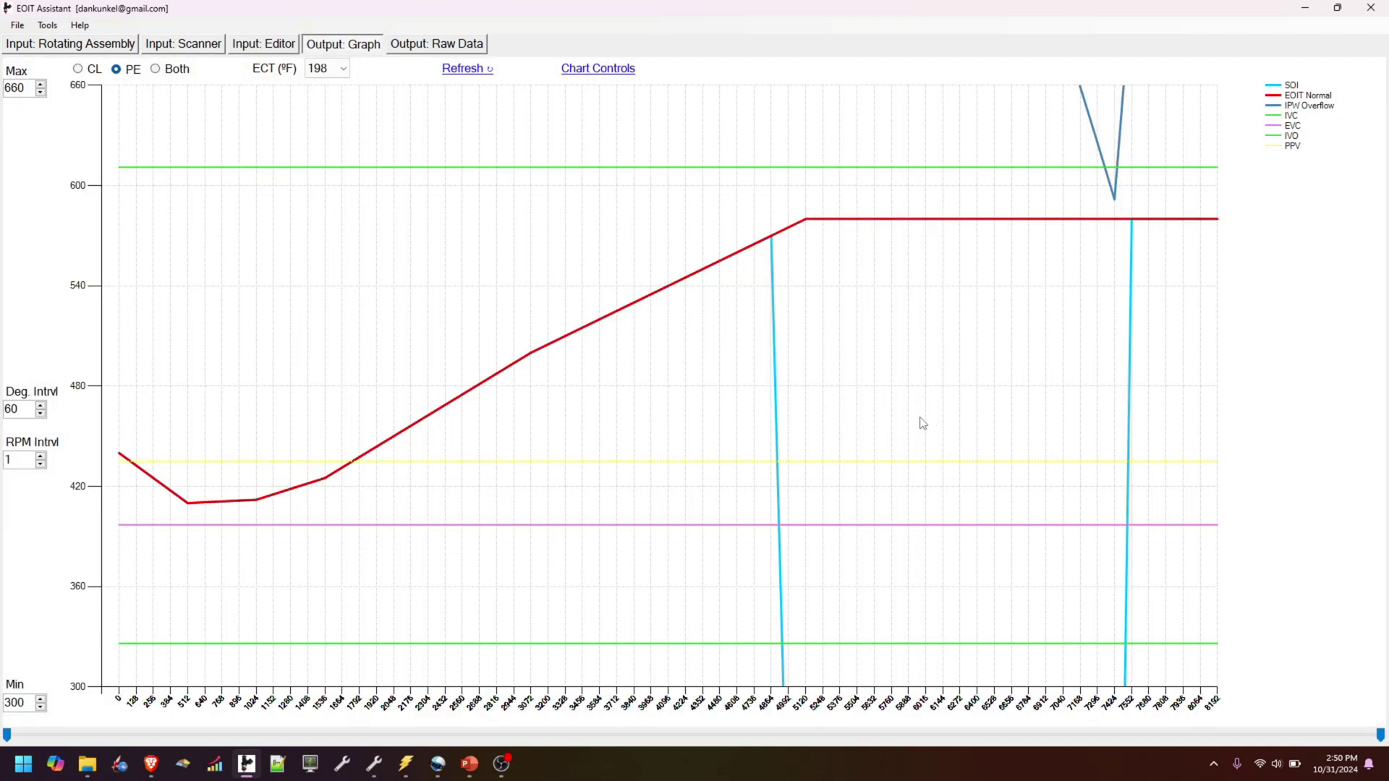
scroll(1046, 364, "down", 3)
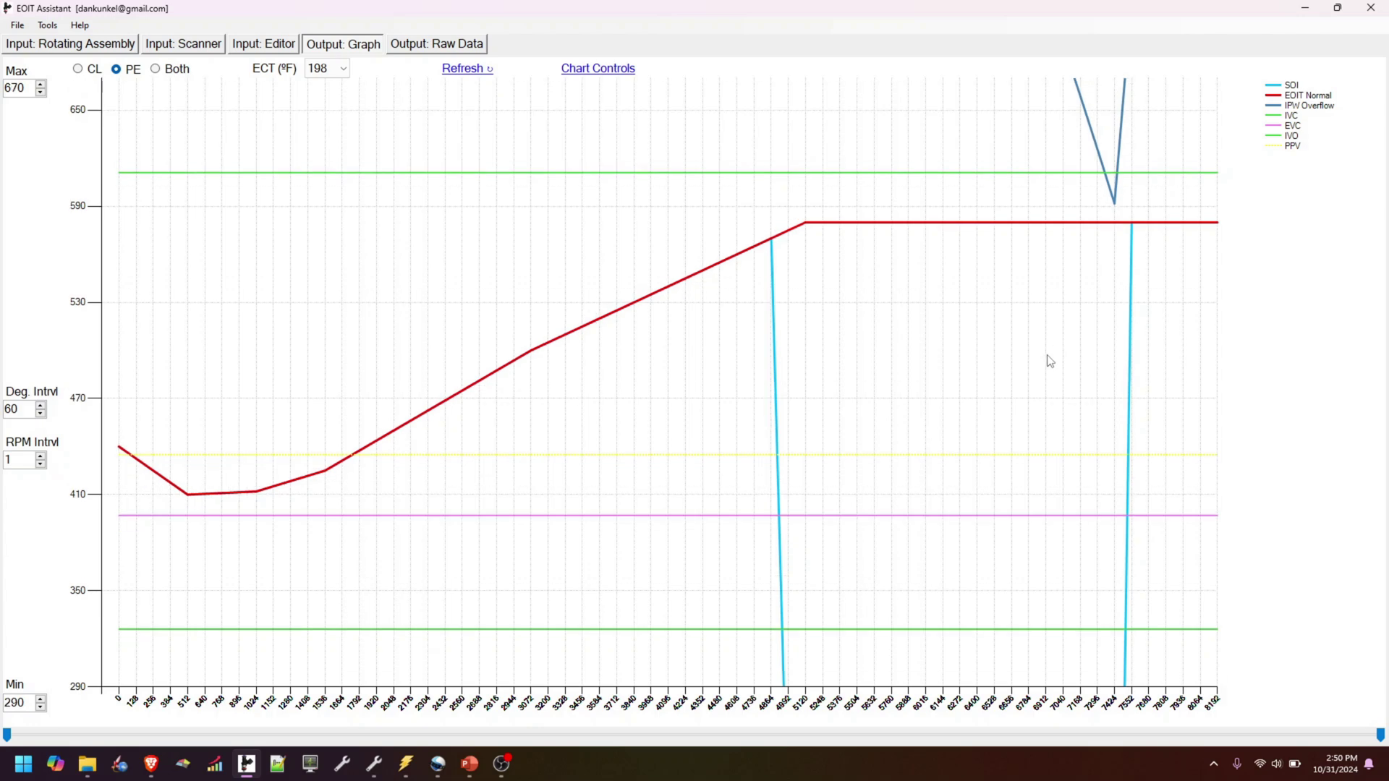
scroll(1049, 371, "down", 10)
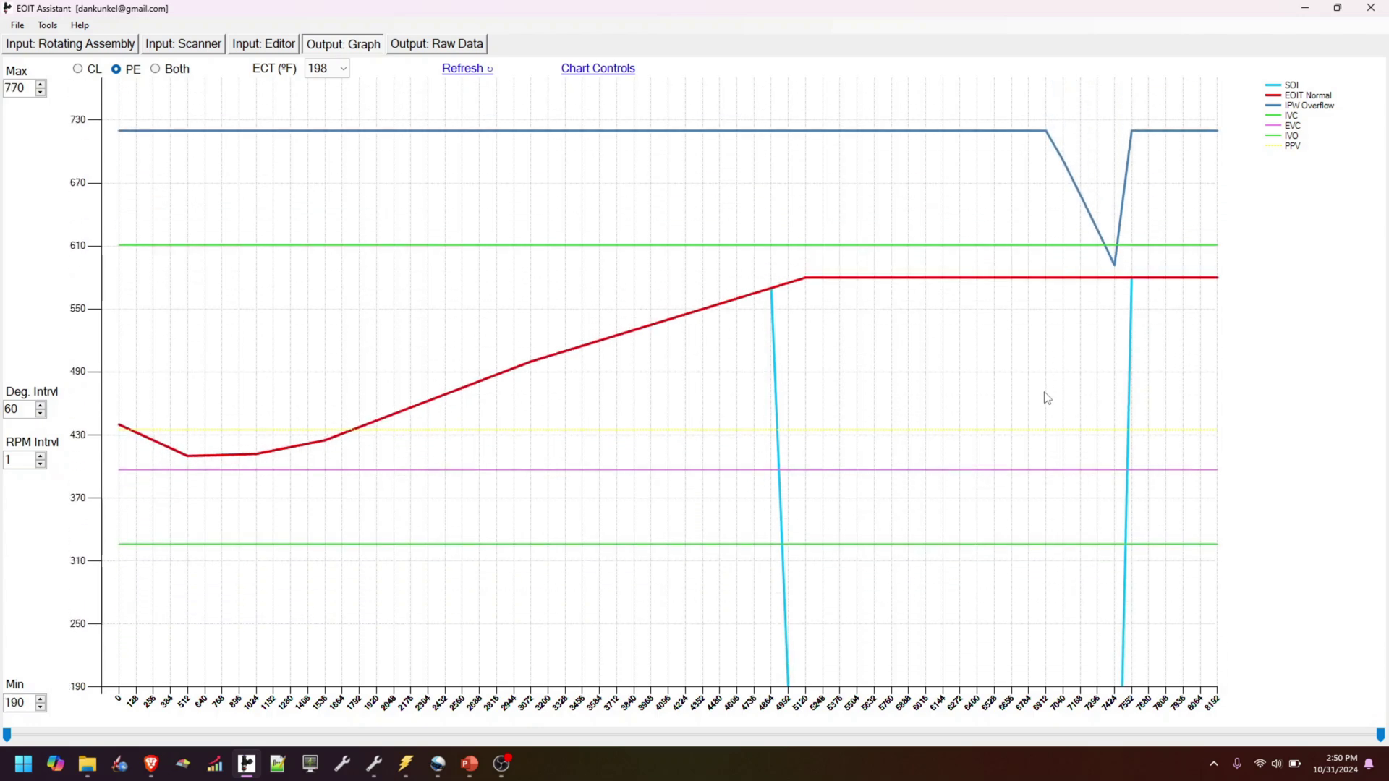
scroll(1045, 399, "down", 11)
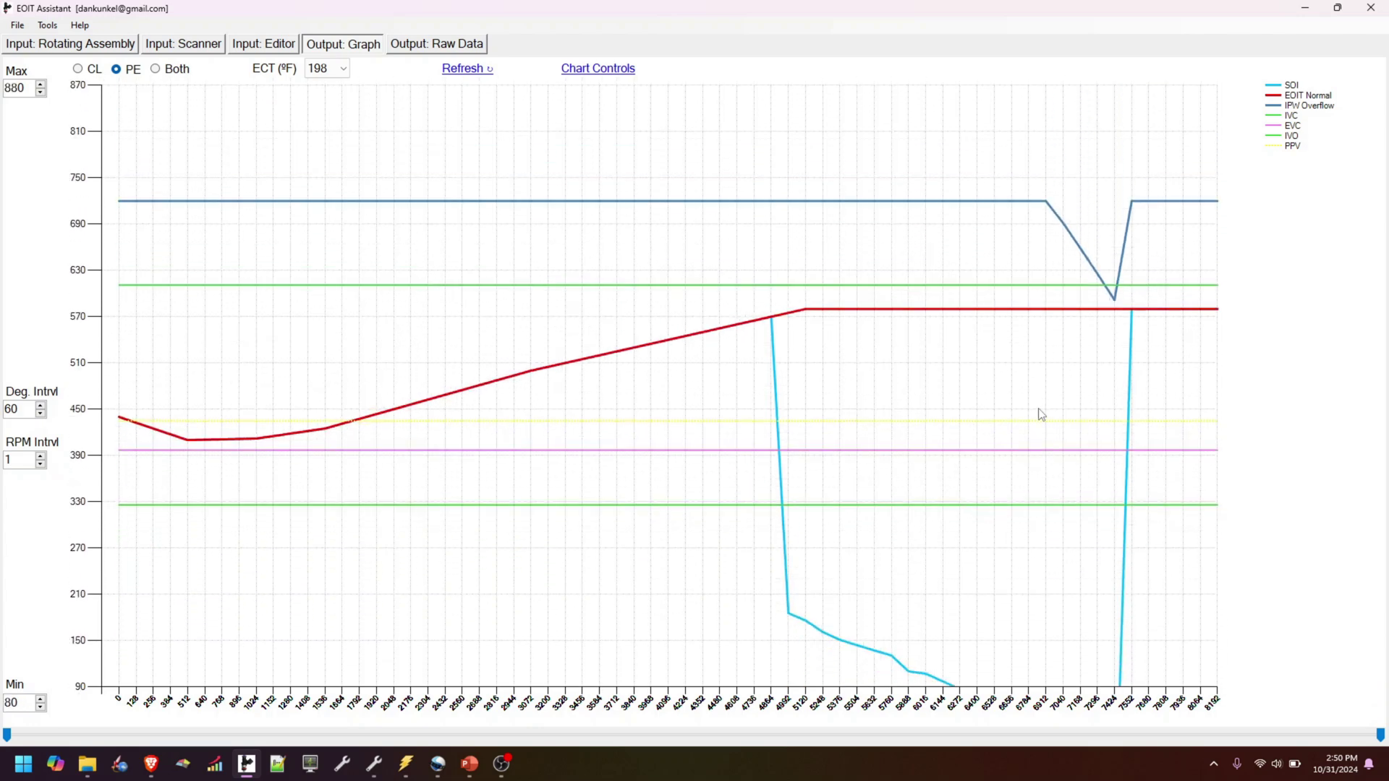
scroll(1041, 420, "down", 11)
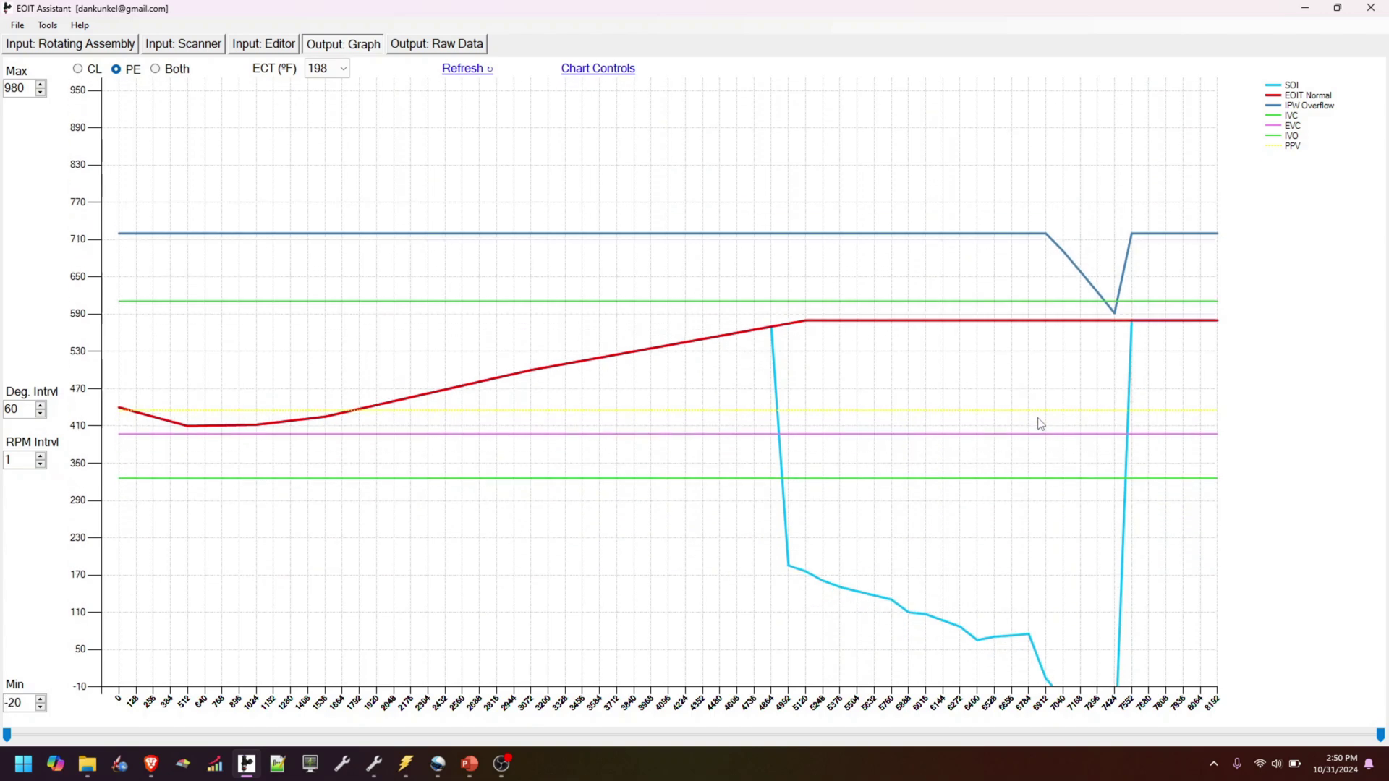
scroll(1040, 427, "down", 11)
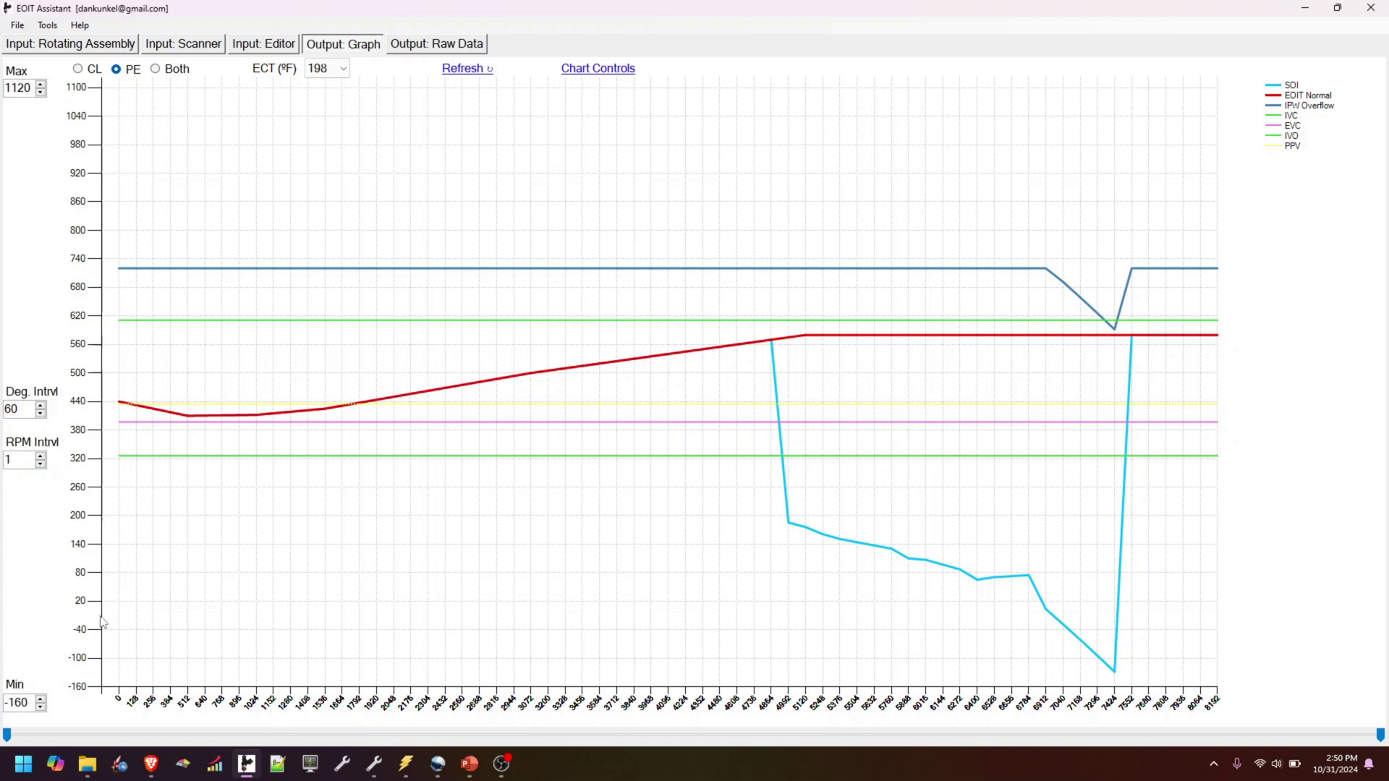
left_click_drag(27, 416, 3, 416)
type("160")
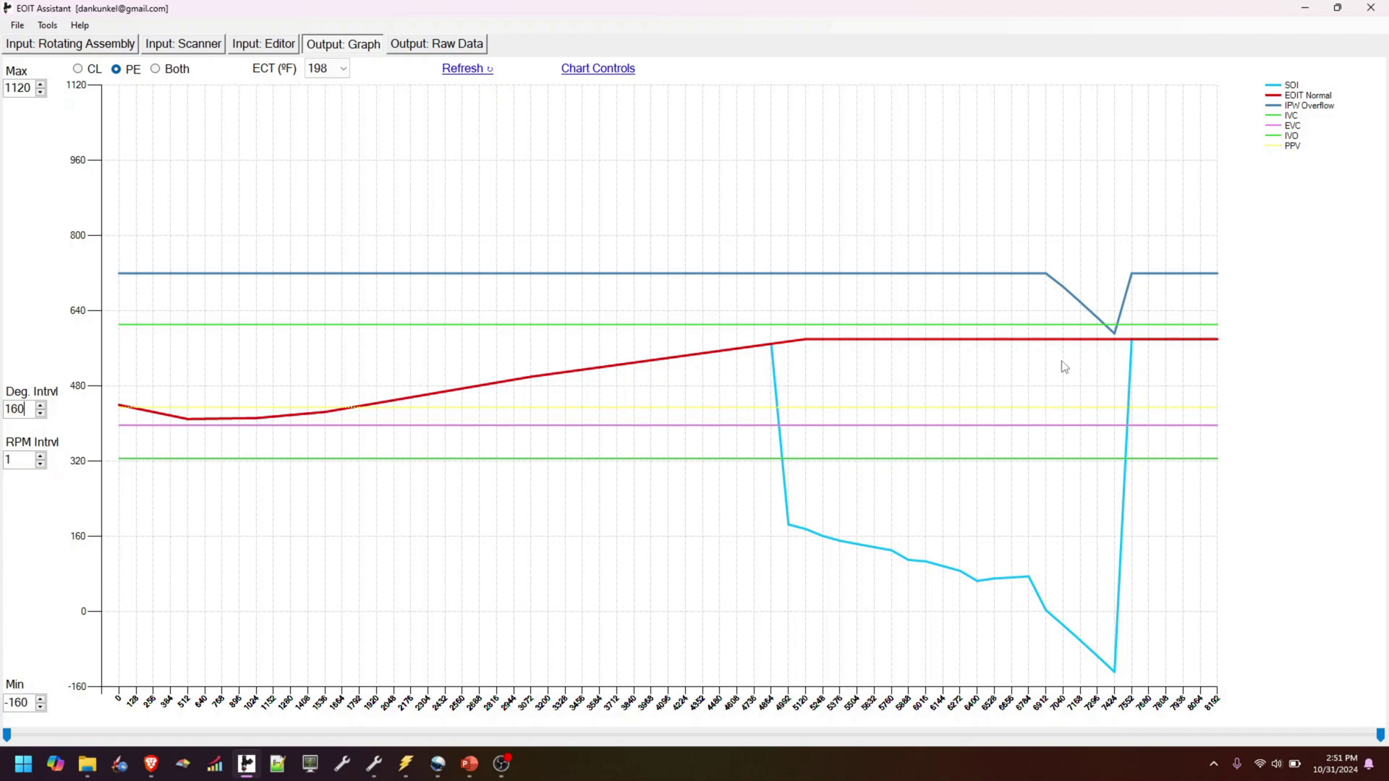
key("Home")
key("Delete")
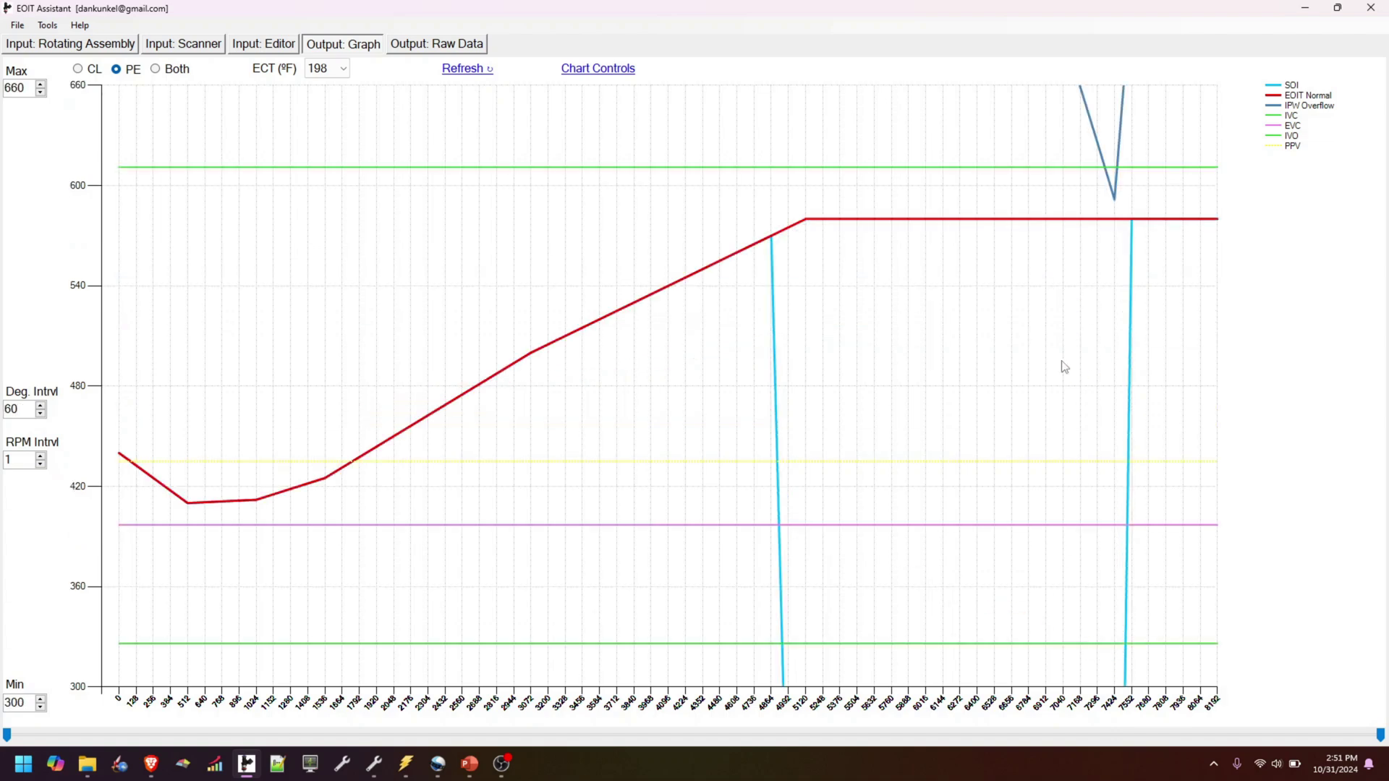
- Turn on display of the INJ OFFTIME data series in the Customize Chart dialog
left_click(1292, 141)
left_click(196, 165)
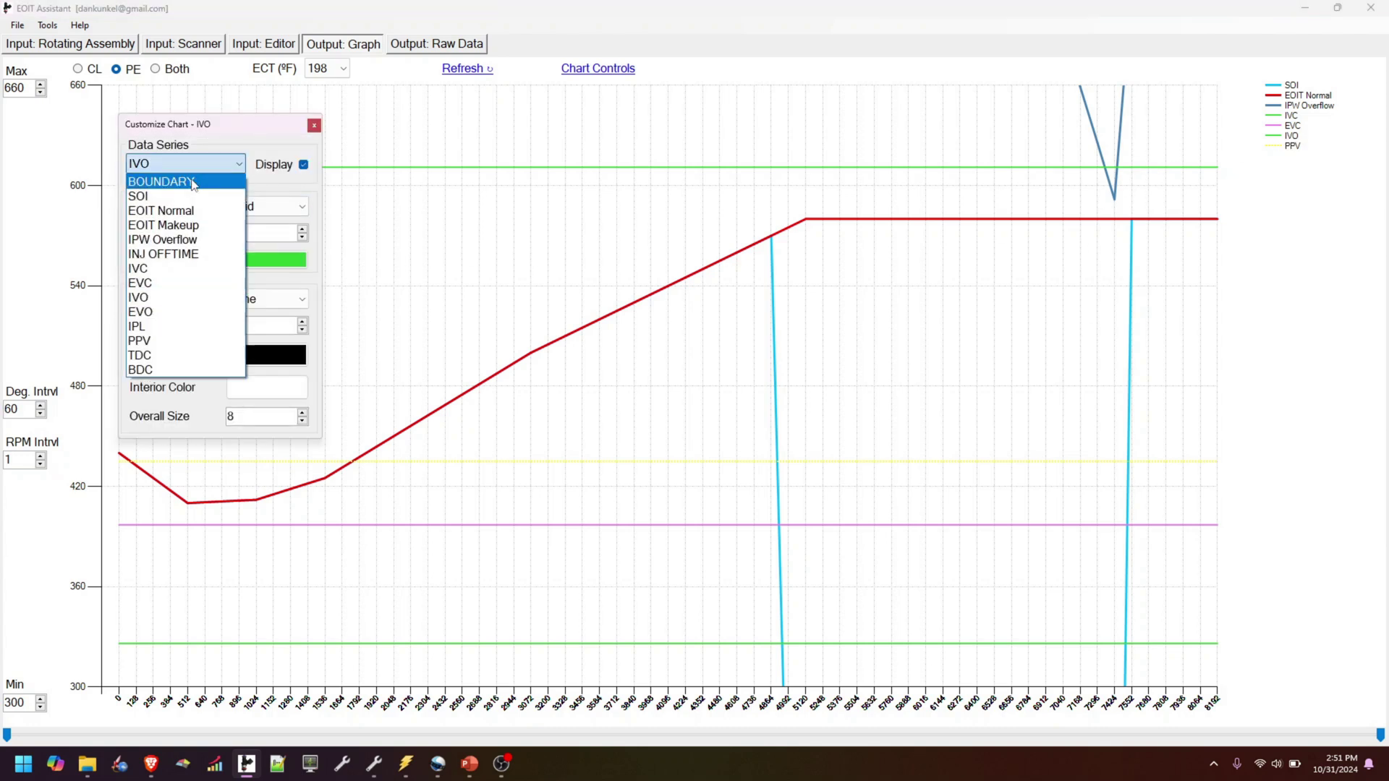
left_click(195, 254)
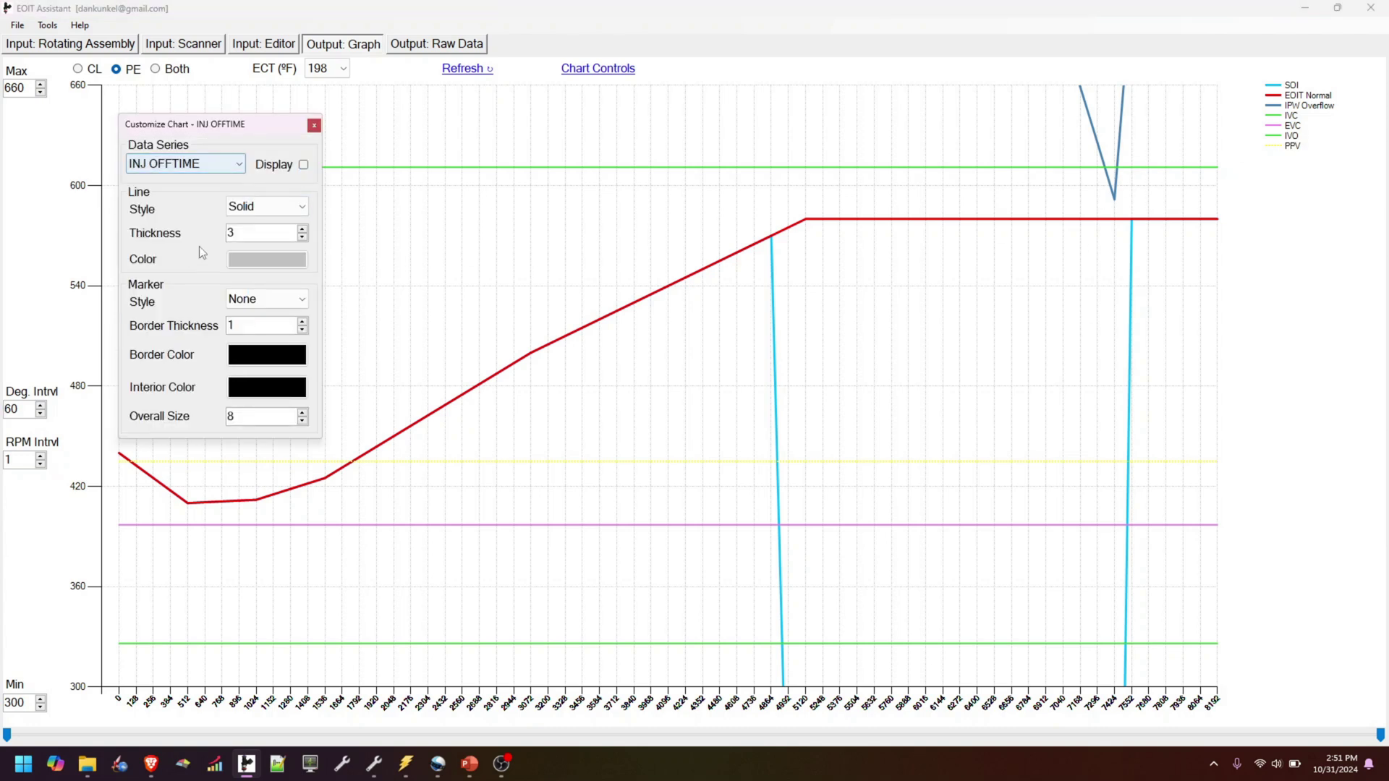
left_click(304, 165)
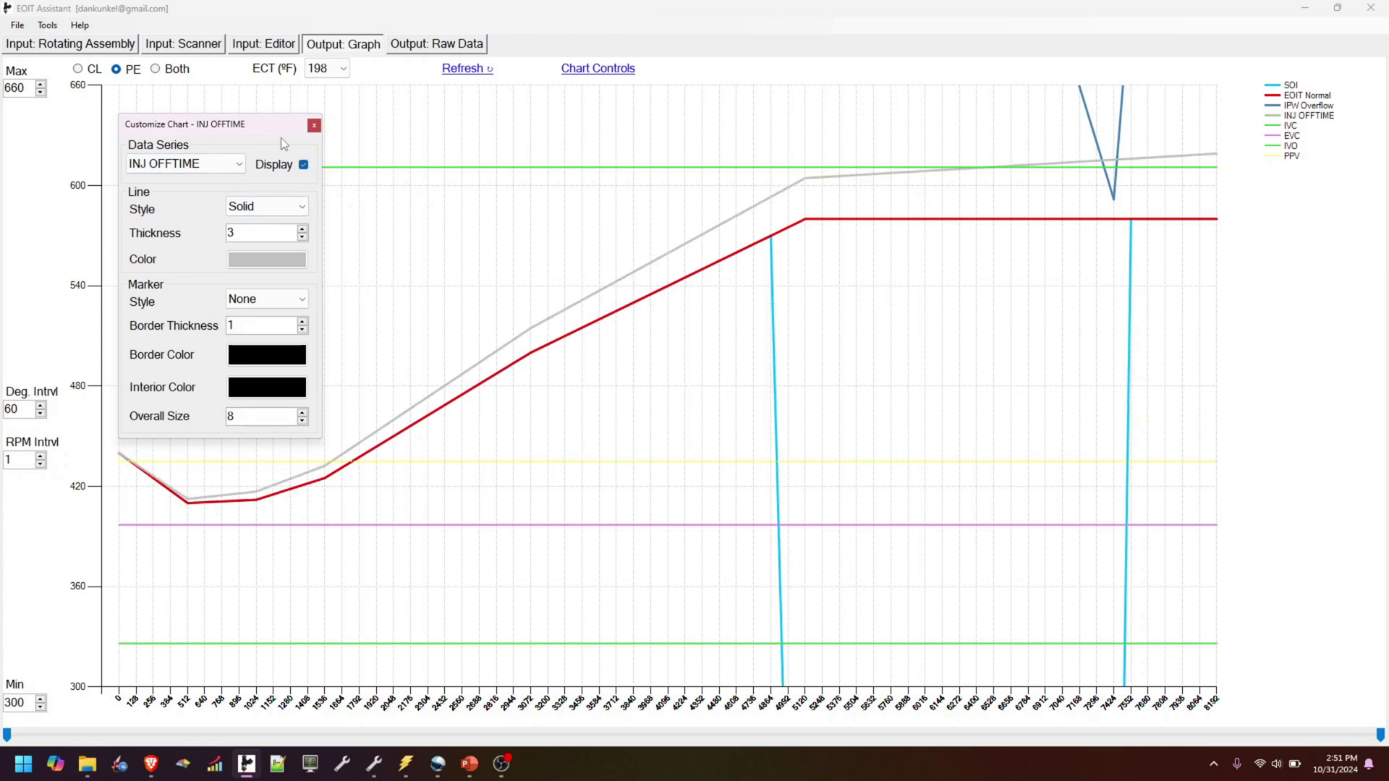
left_click(314, 126)
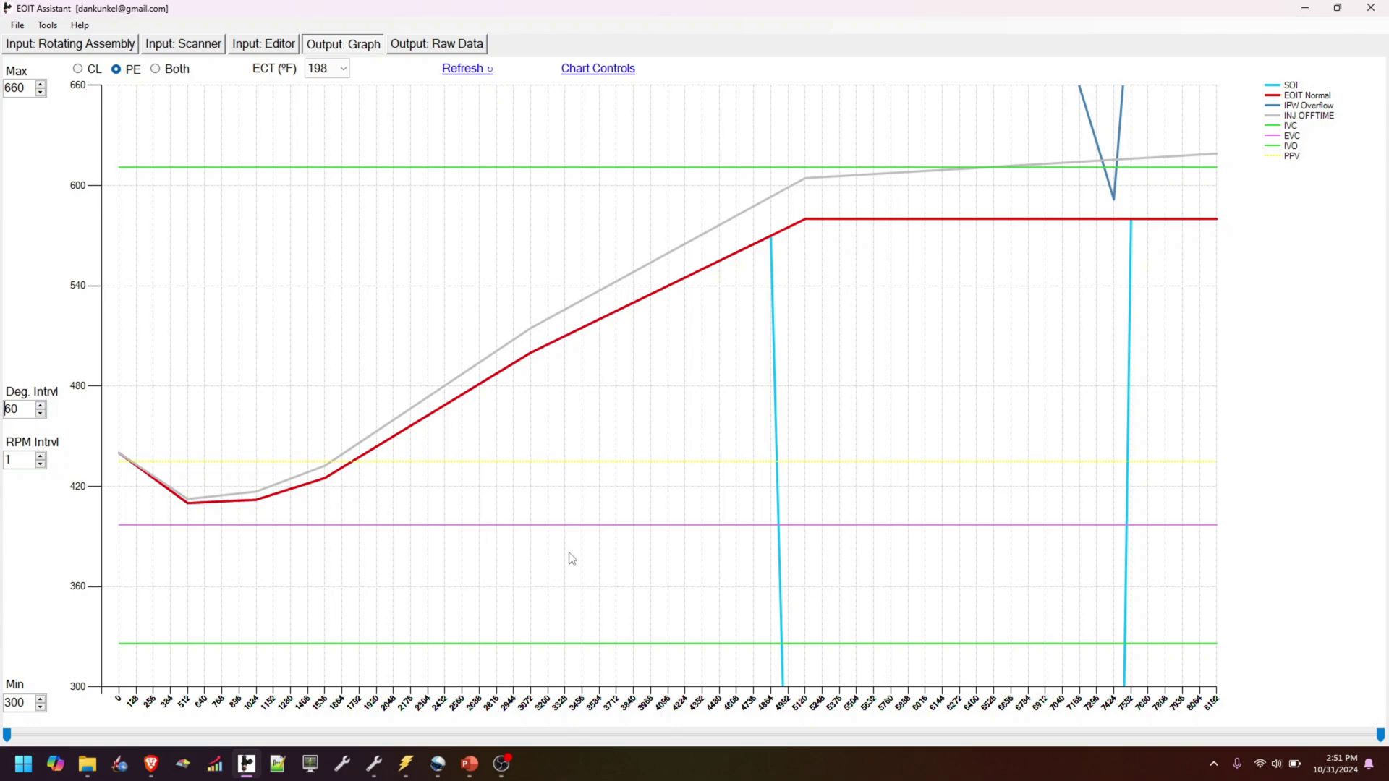
- Open the Raw Data tables and review Normal EOIT, CL SOI and CL spray-after-EVC values
left_click(444, 46)
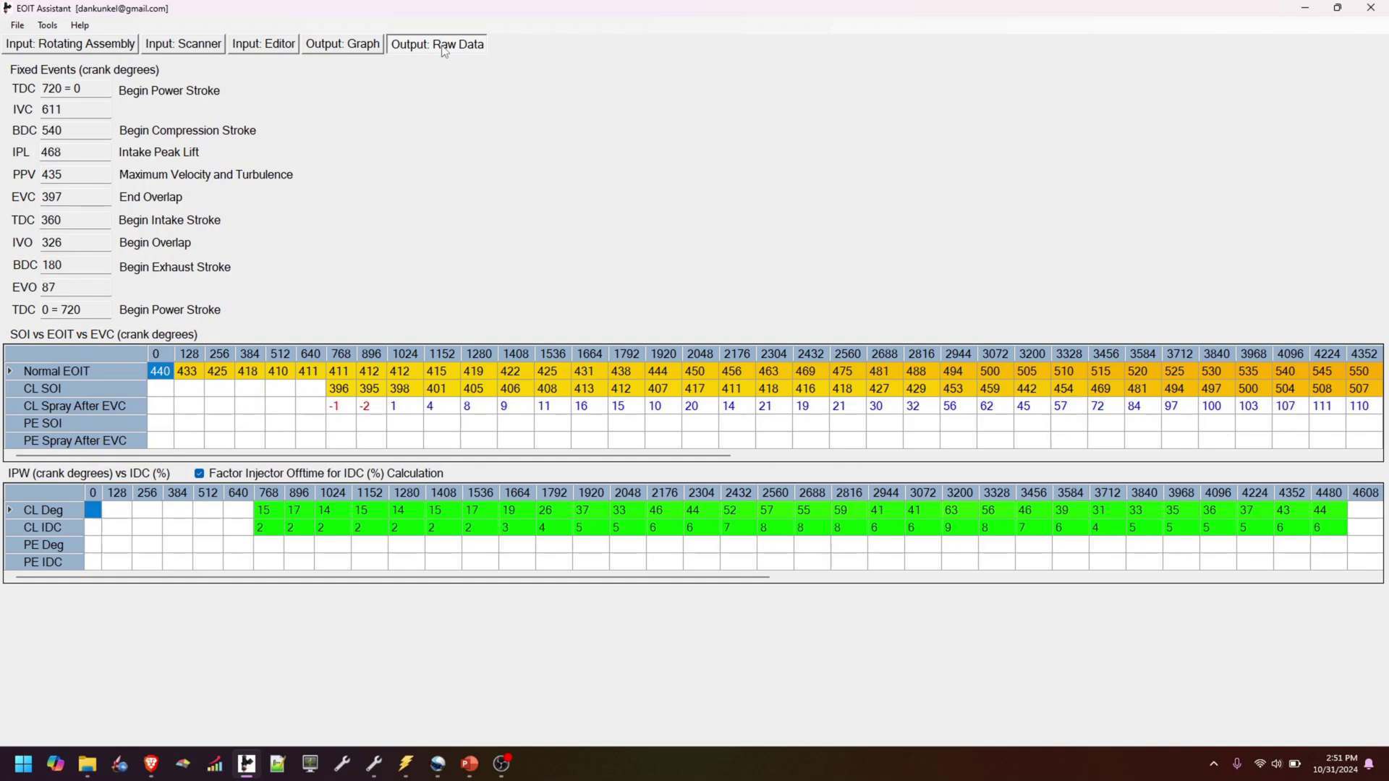
left_click_drag(171, 369, 684, 367)
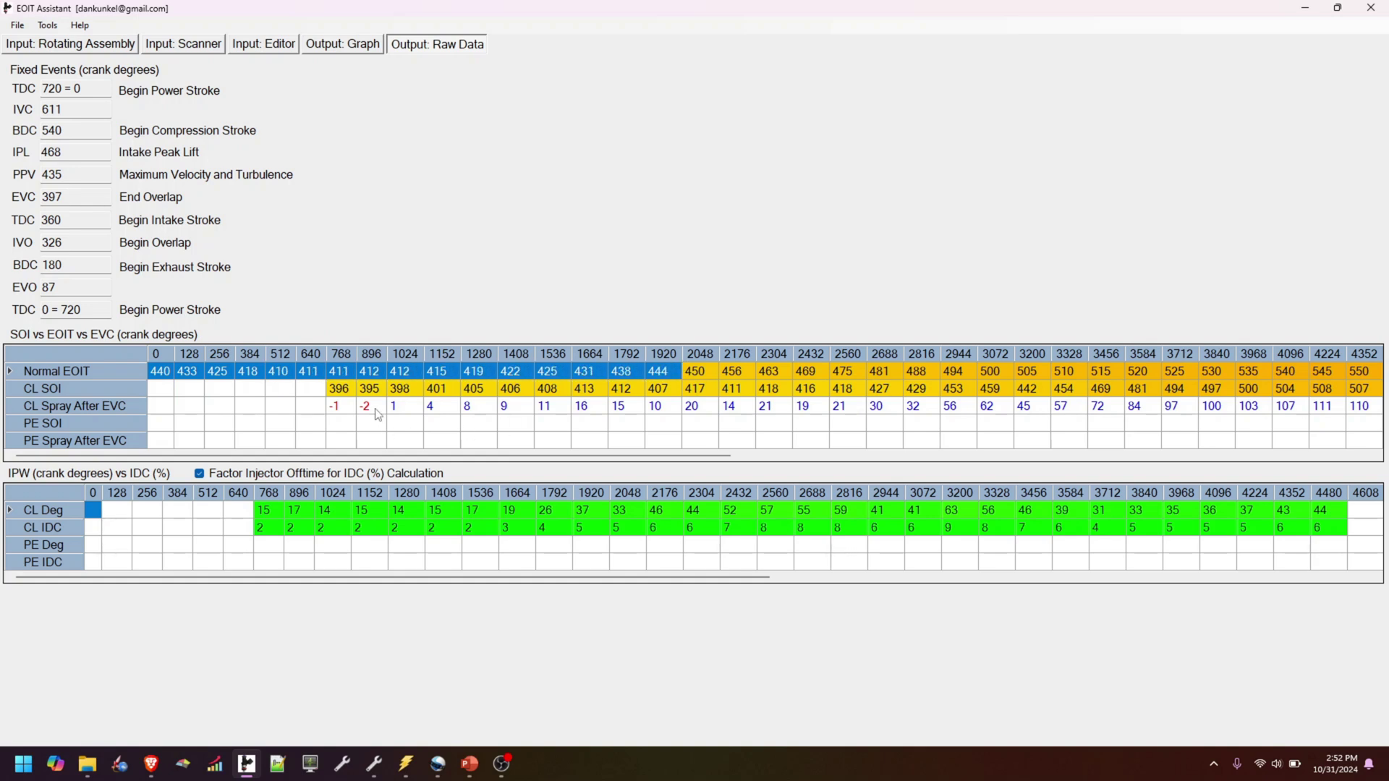
left_click(352, 391)
left_click_drag(357, 398, 486, 397)
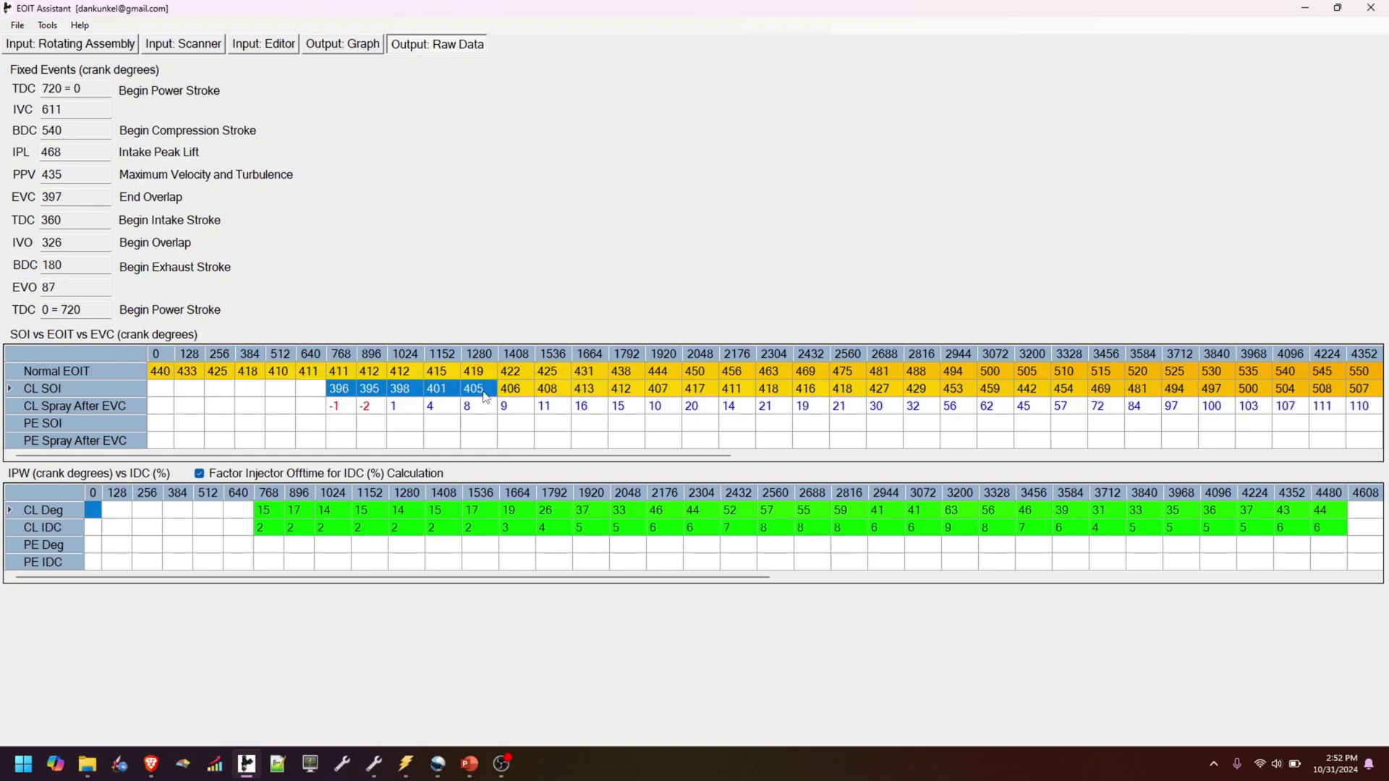
left_click_drag(340, 407, 483, 415)
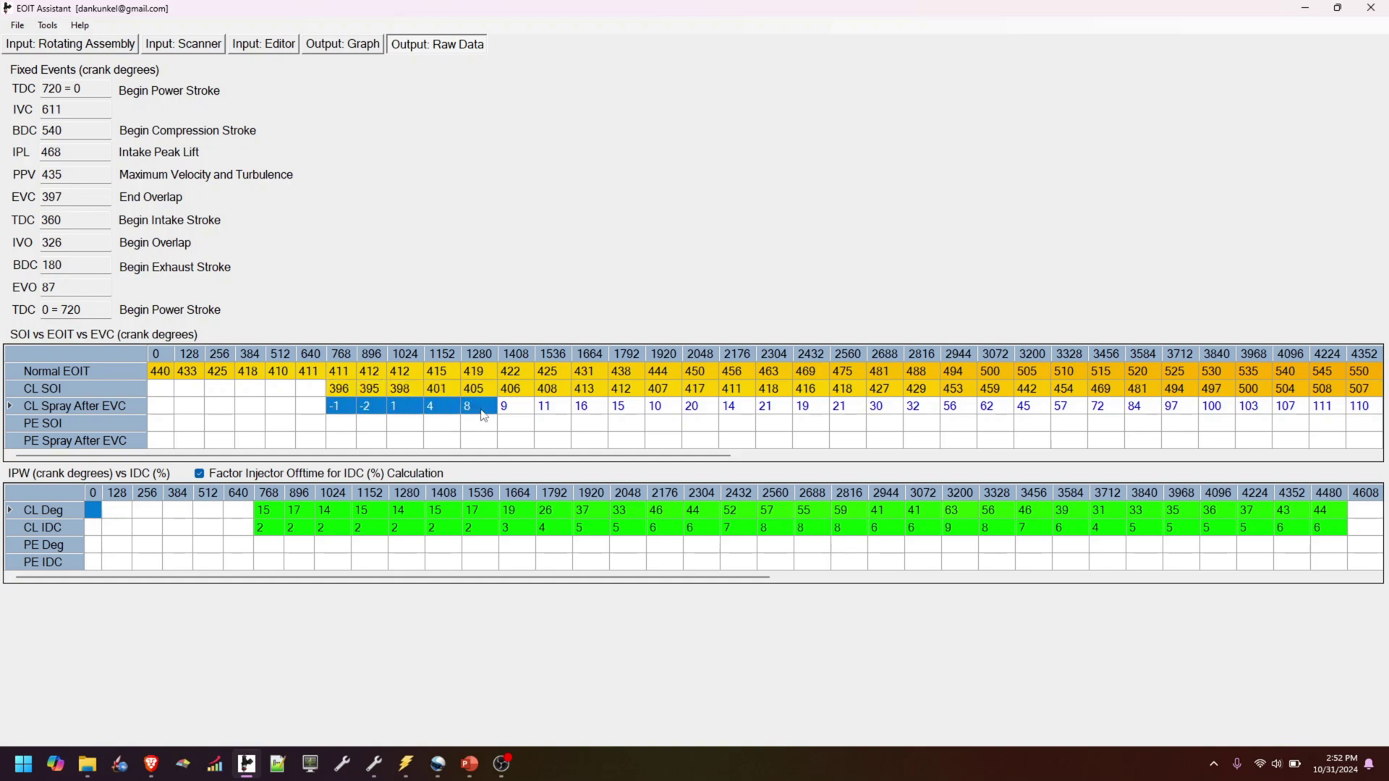
- Inspect spray-after-EVC values and the empty CL and PE SOI/spray cells from 256 to 1152
left_click(432, 426)
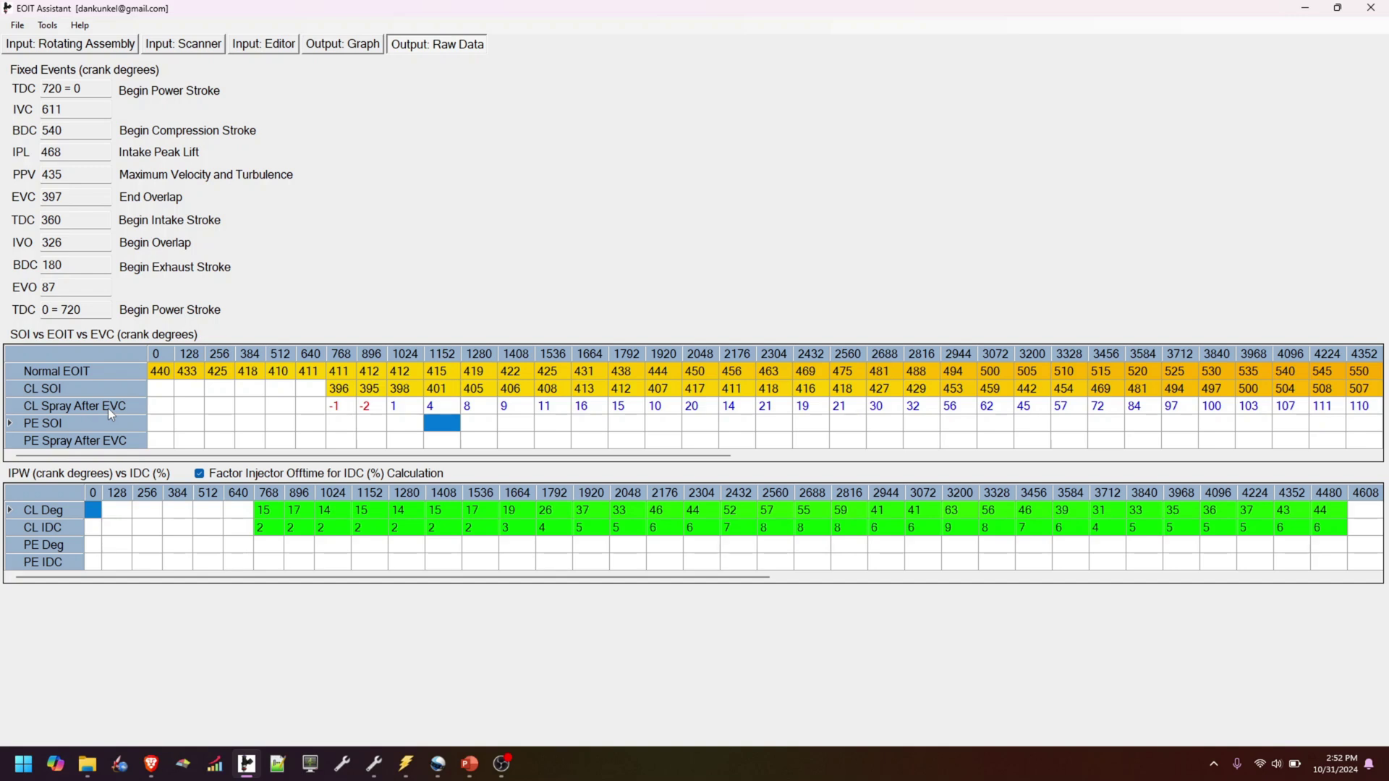
left_click(337, 408)
left_click(402, 409)
mouse_move(439, 456)
left_mouse_down()
mouse_move(556, 460)
mouse_move(462, 458)
left_mouse_up()
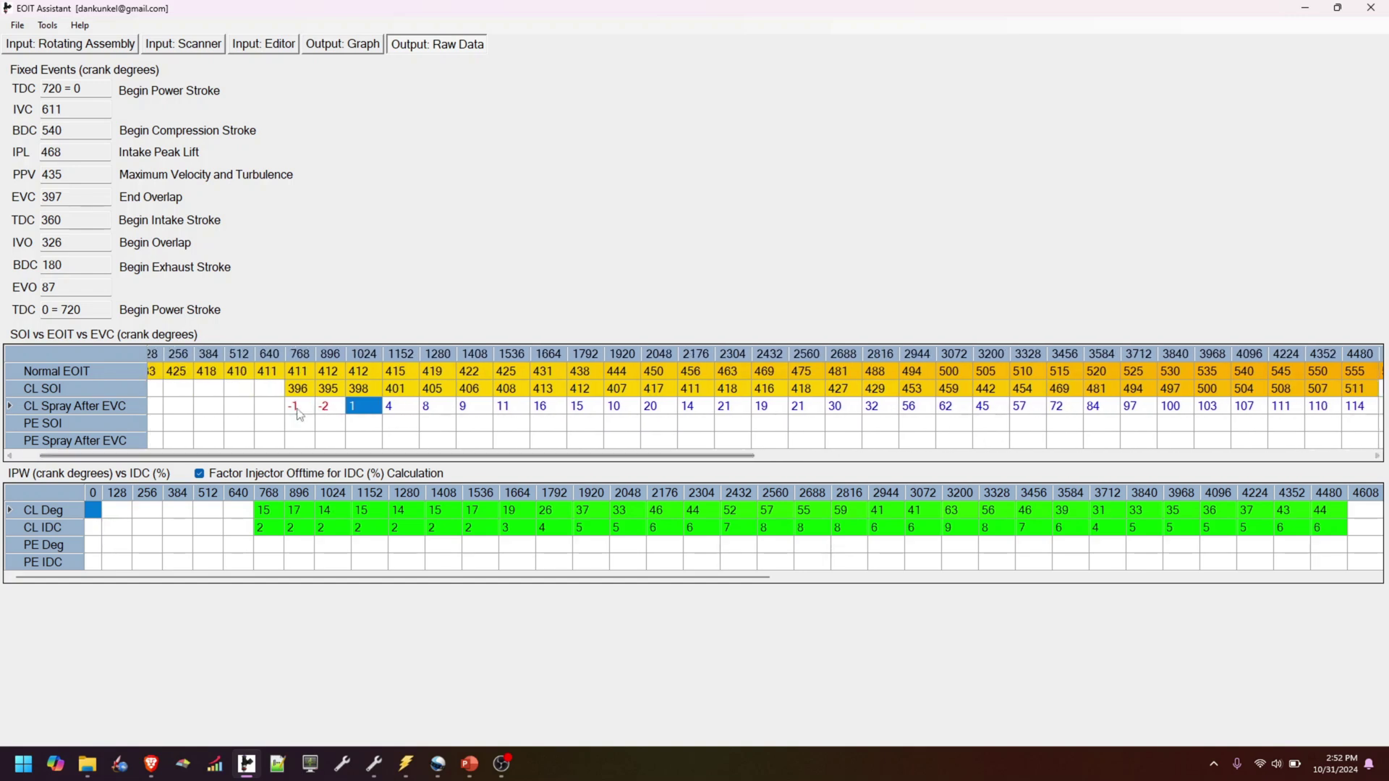
left_click(240, 409)
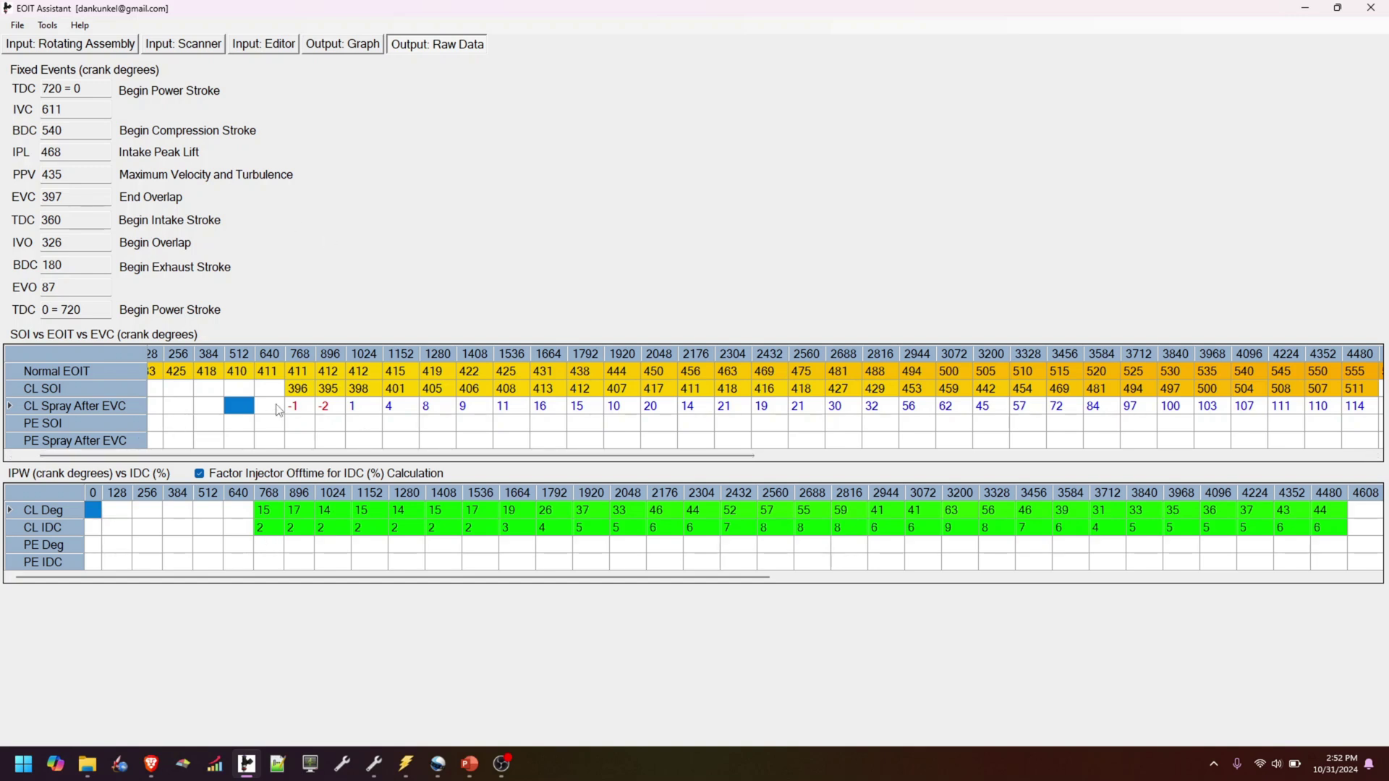
left_click_drag(209, 391, 416, 405)
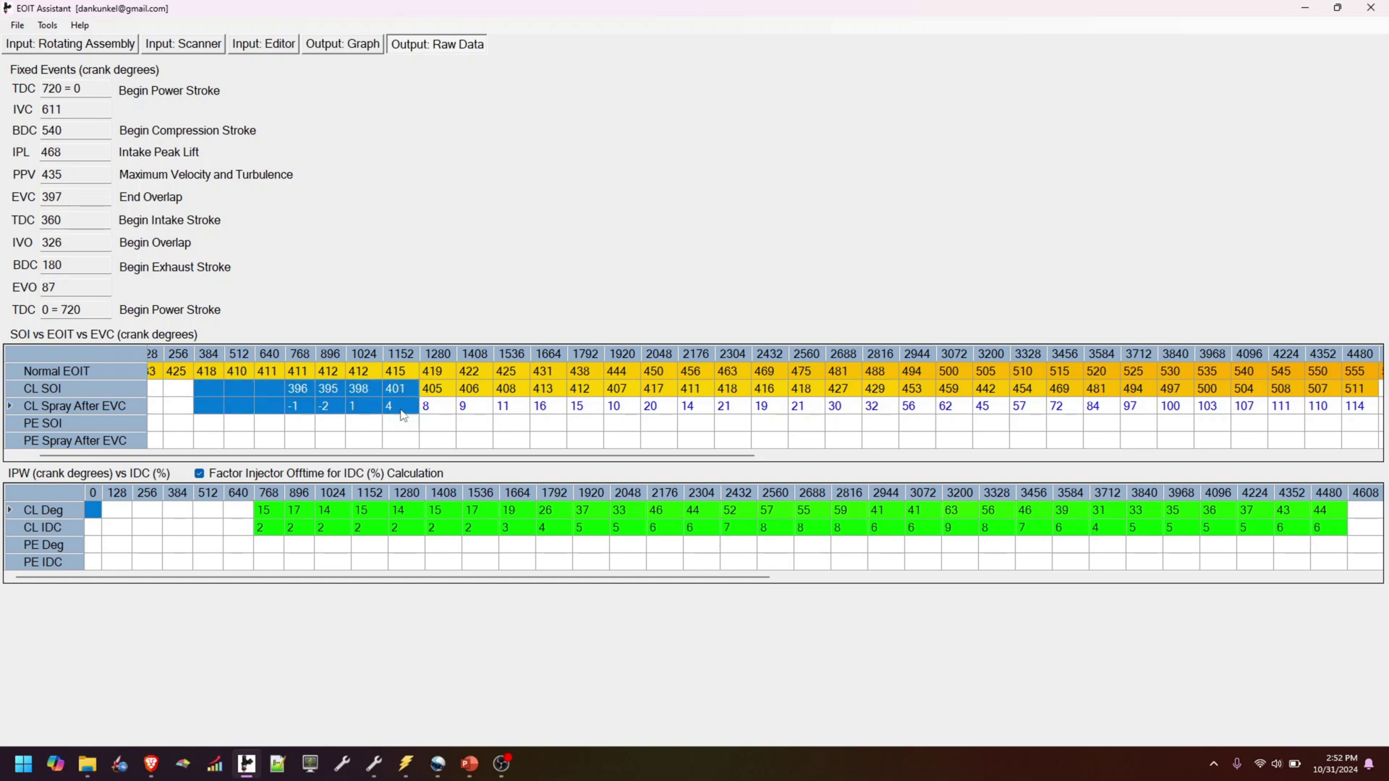
mouse_move(186, 427)
left_mouse_down()
mouse_move(269, 437)
mouse_move(287, 454)
mouse_move(854, 488)
left_mouse_up()
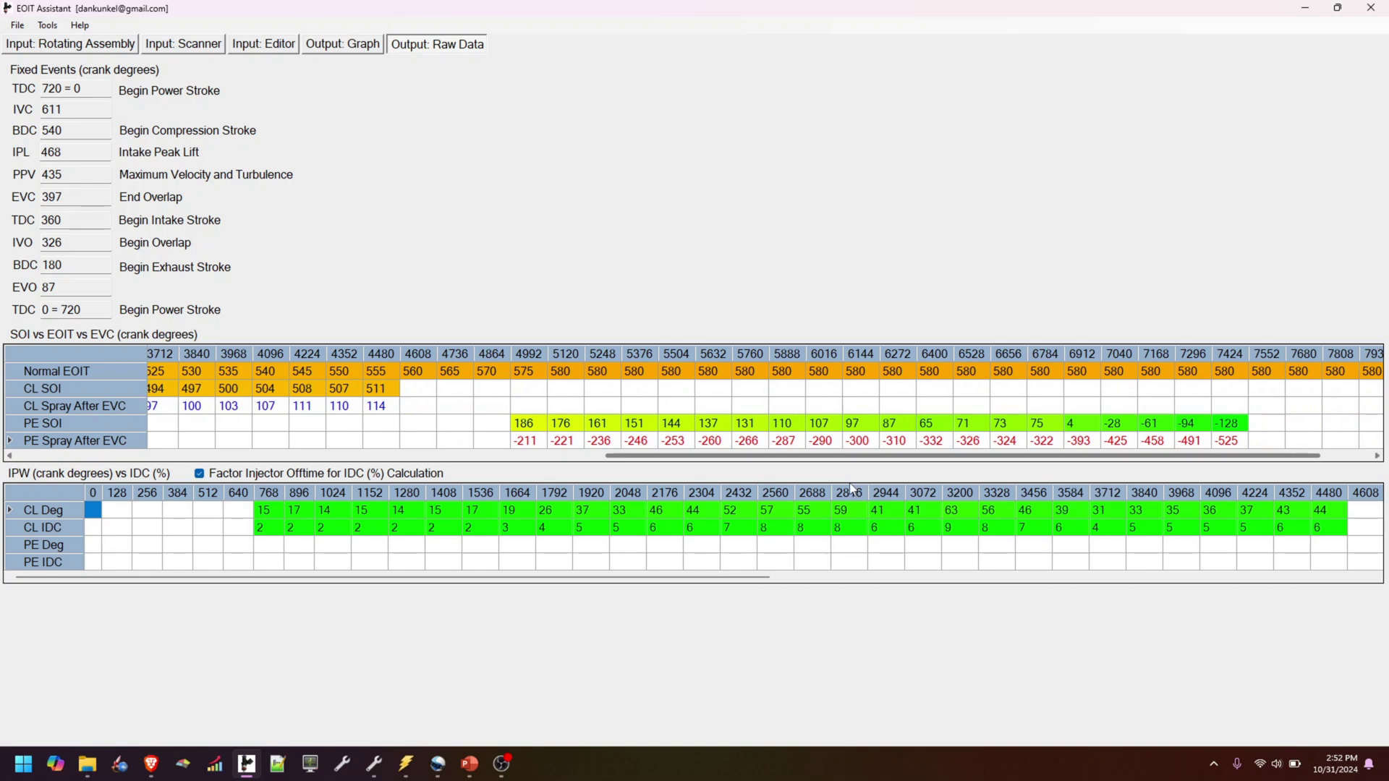
- Review the -525 PE spray value and CL Deg and CL IDC values from 768 to 2176
left_click(1229, 441)
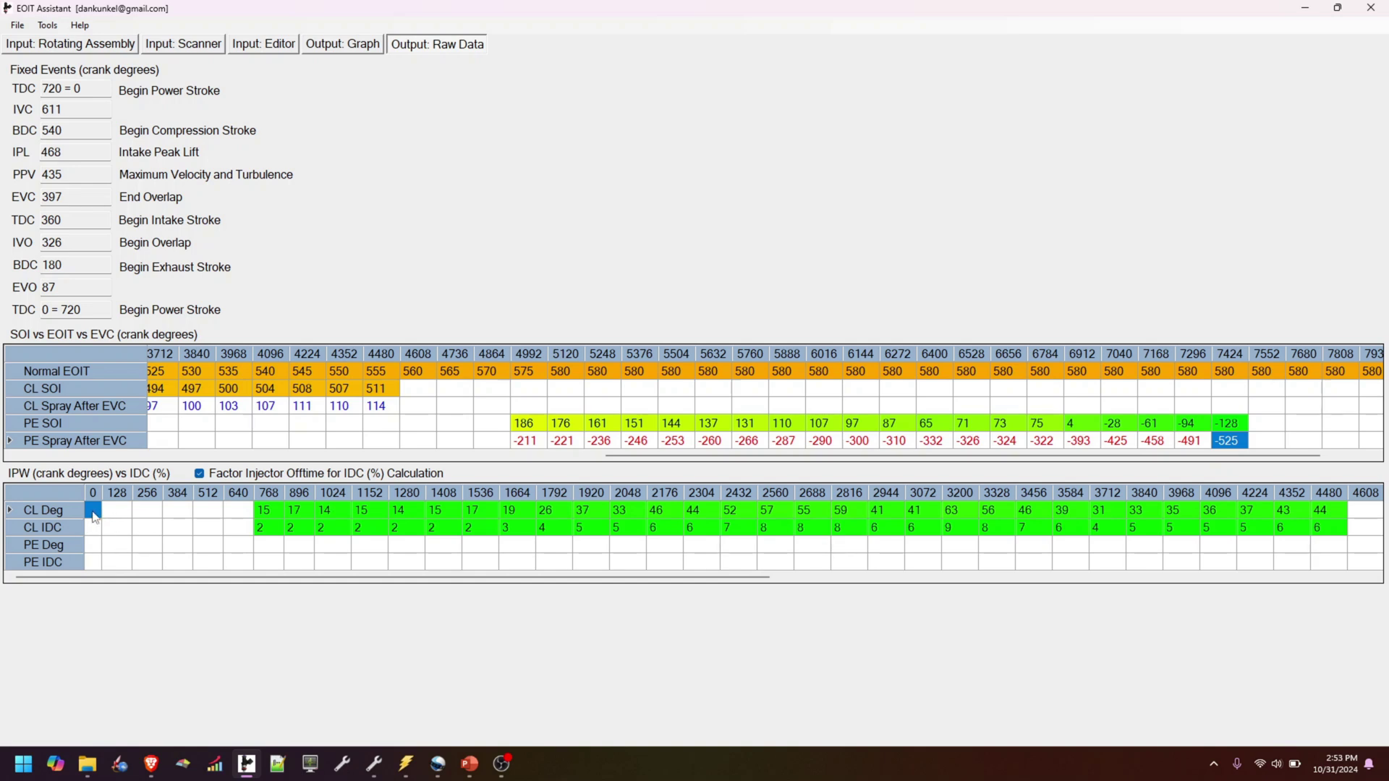
left_click_drag(94, 515, 372, 511)
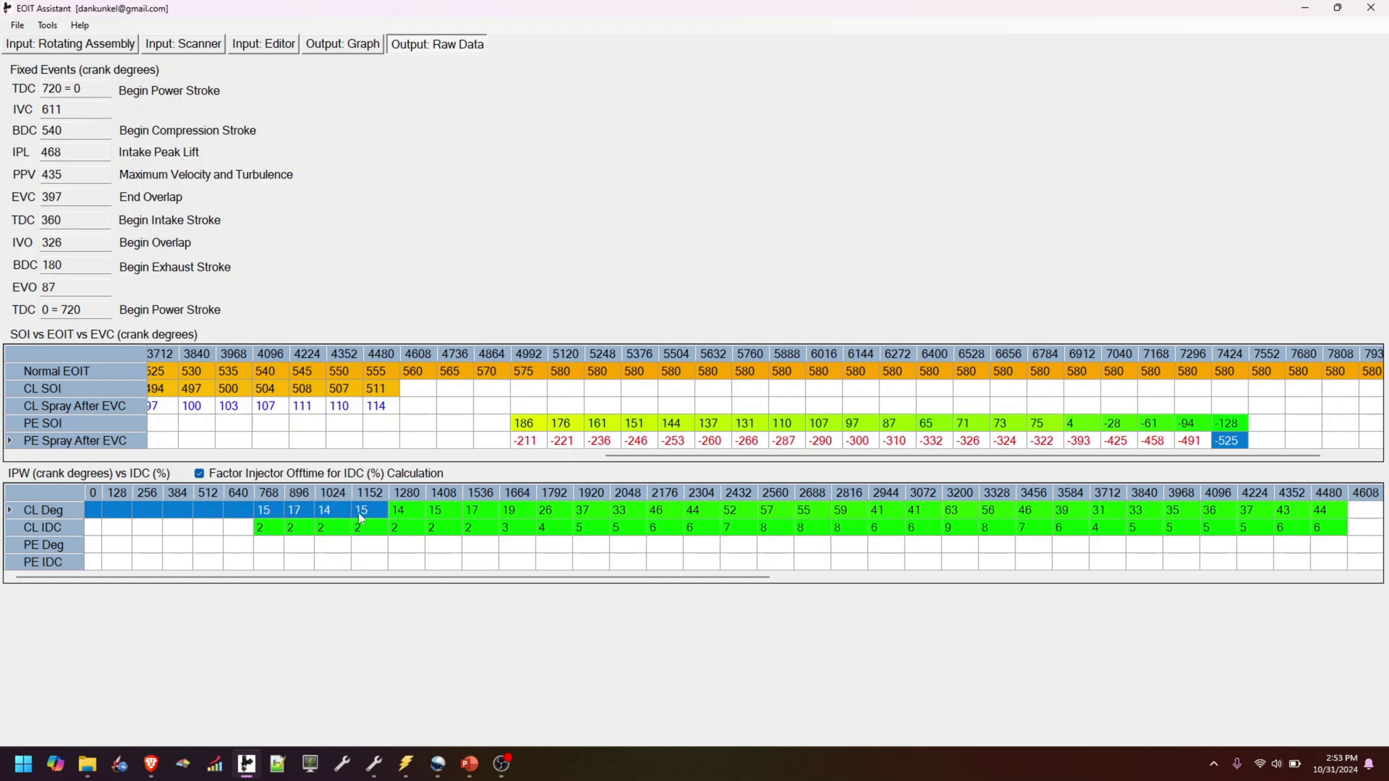
left_click(273, 512)
left_click_drag(275, 514, 658, 518)
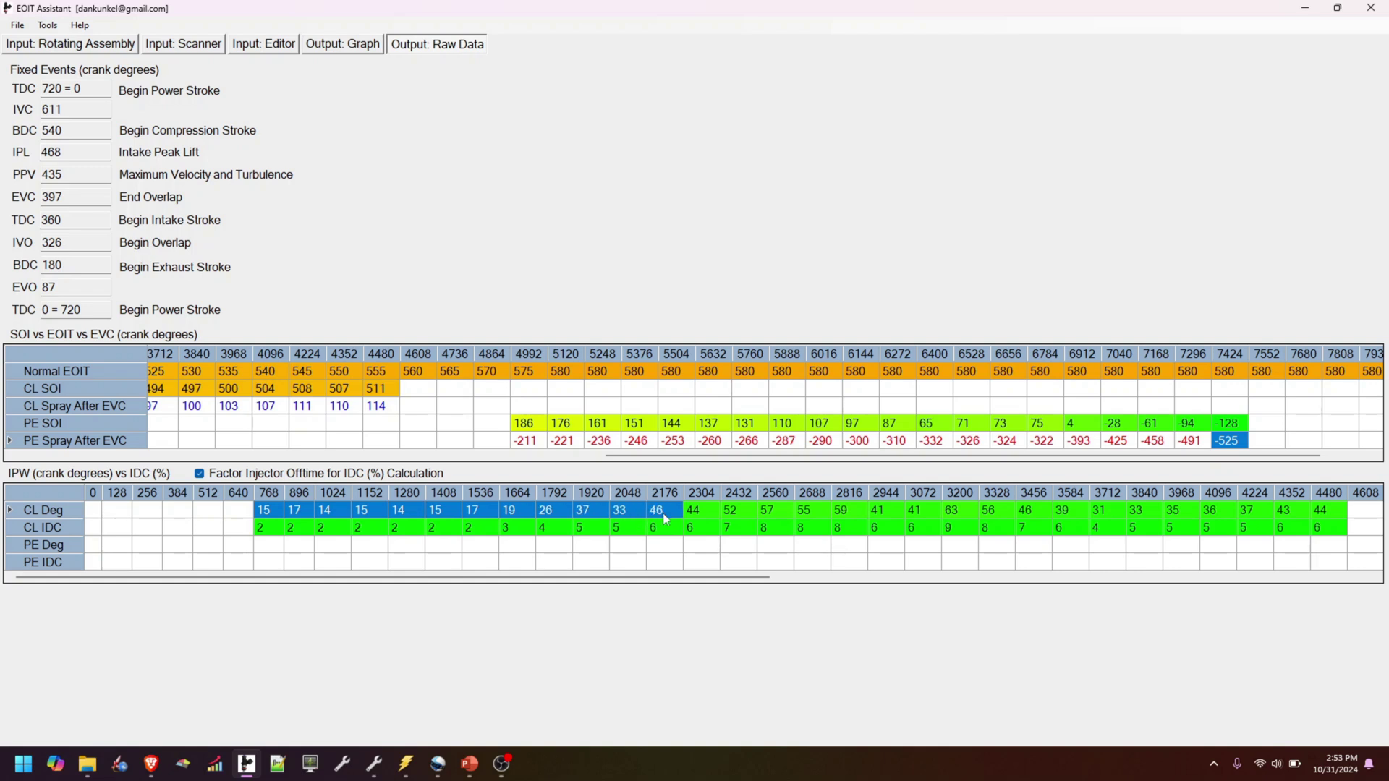
left_click(270, 528)
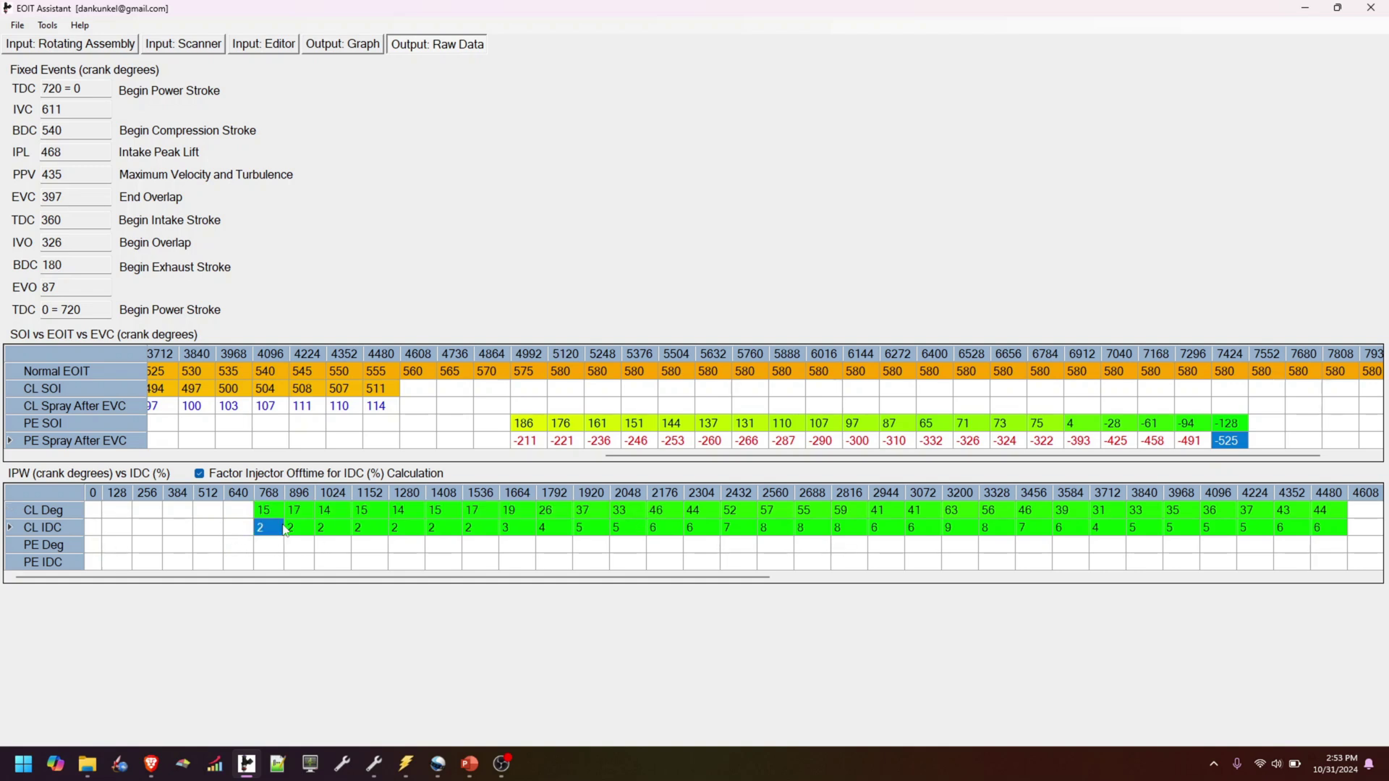
left_click_drag(285, 531, 631, 536)
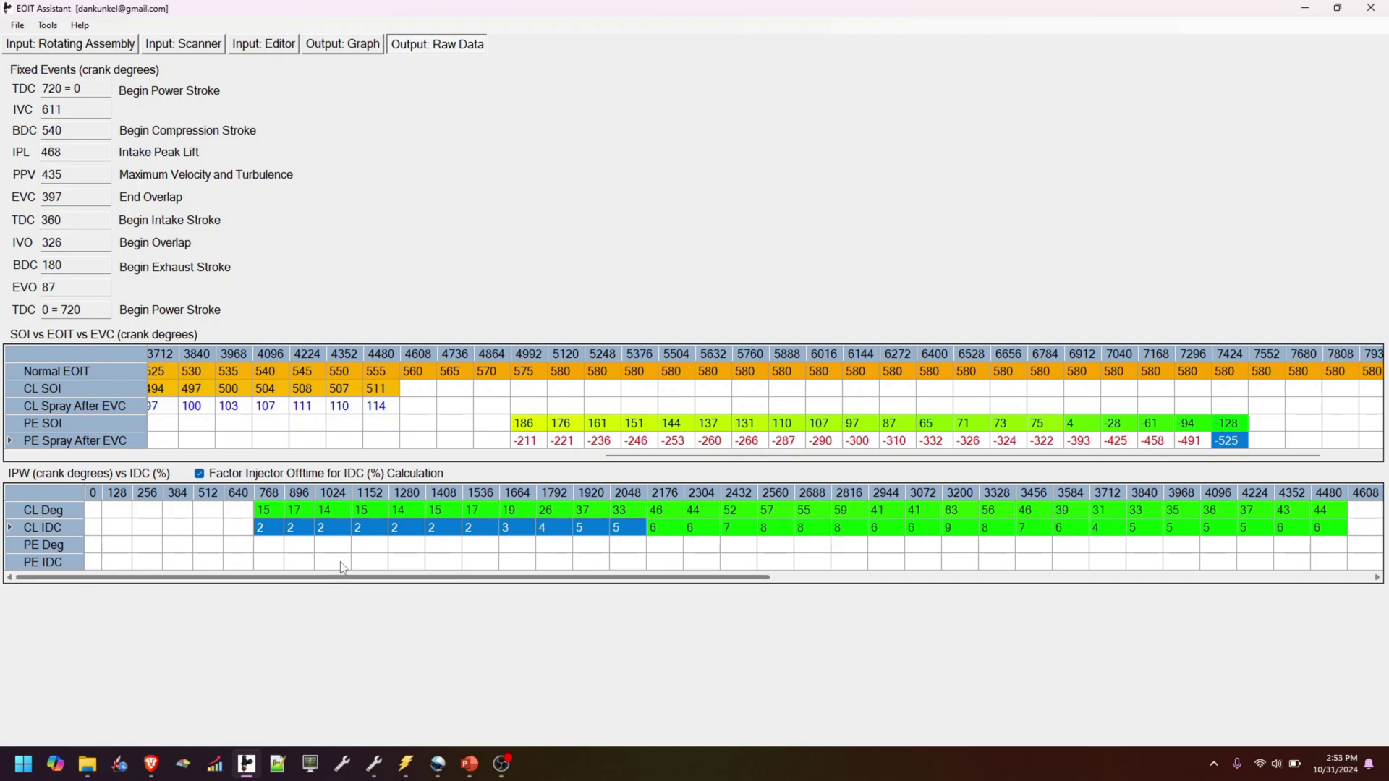
- Review PE Deg and IDC values, then enable 'Factor Injector Offtime for IDC (%) Calculation'
left_click_drag(426, 577, 1093, 589)
left_click_drag(452, 544, 1114, 571)
left_click(1205, 547)
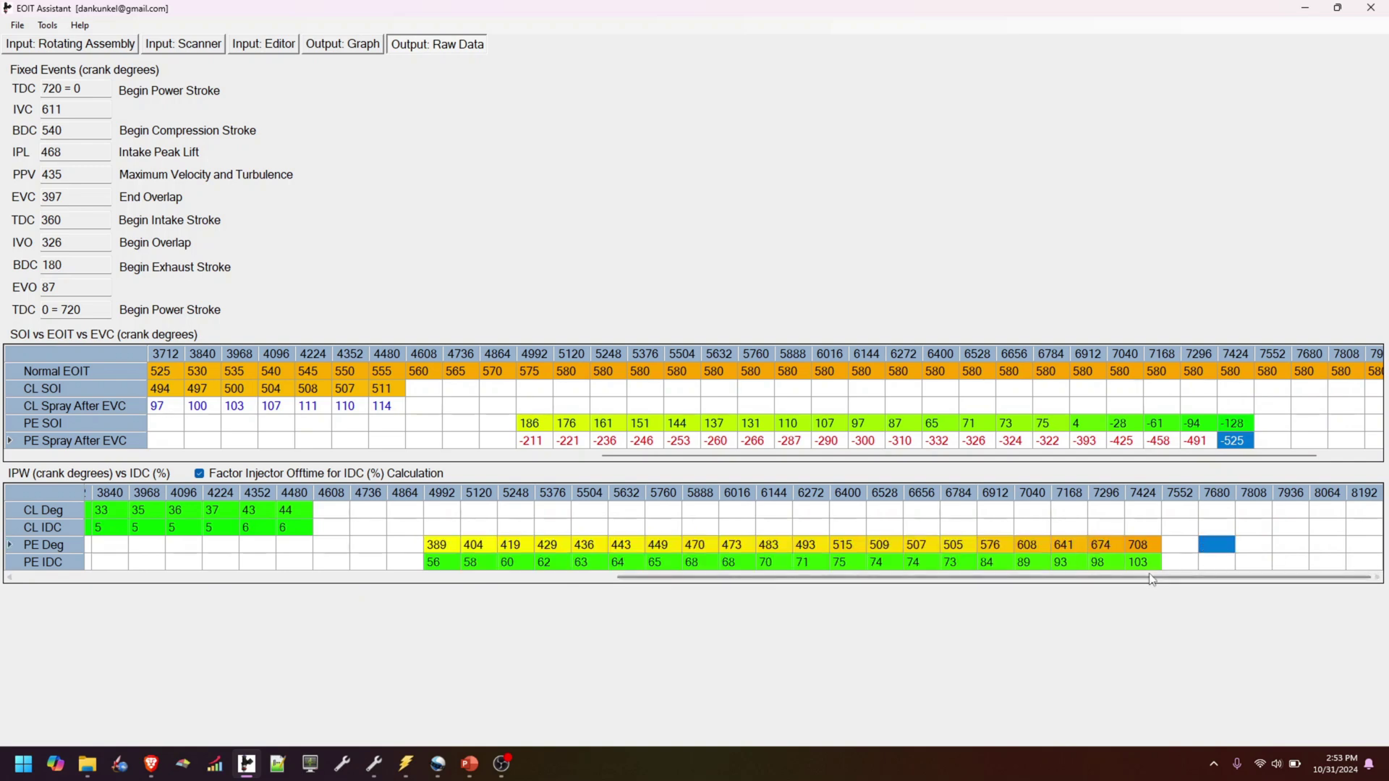
left_click(1147, 567)
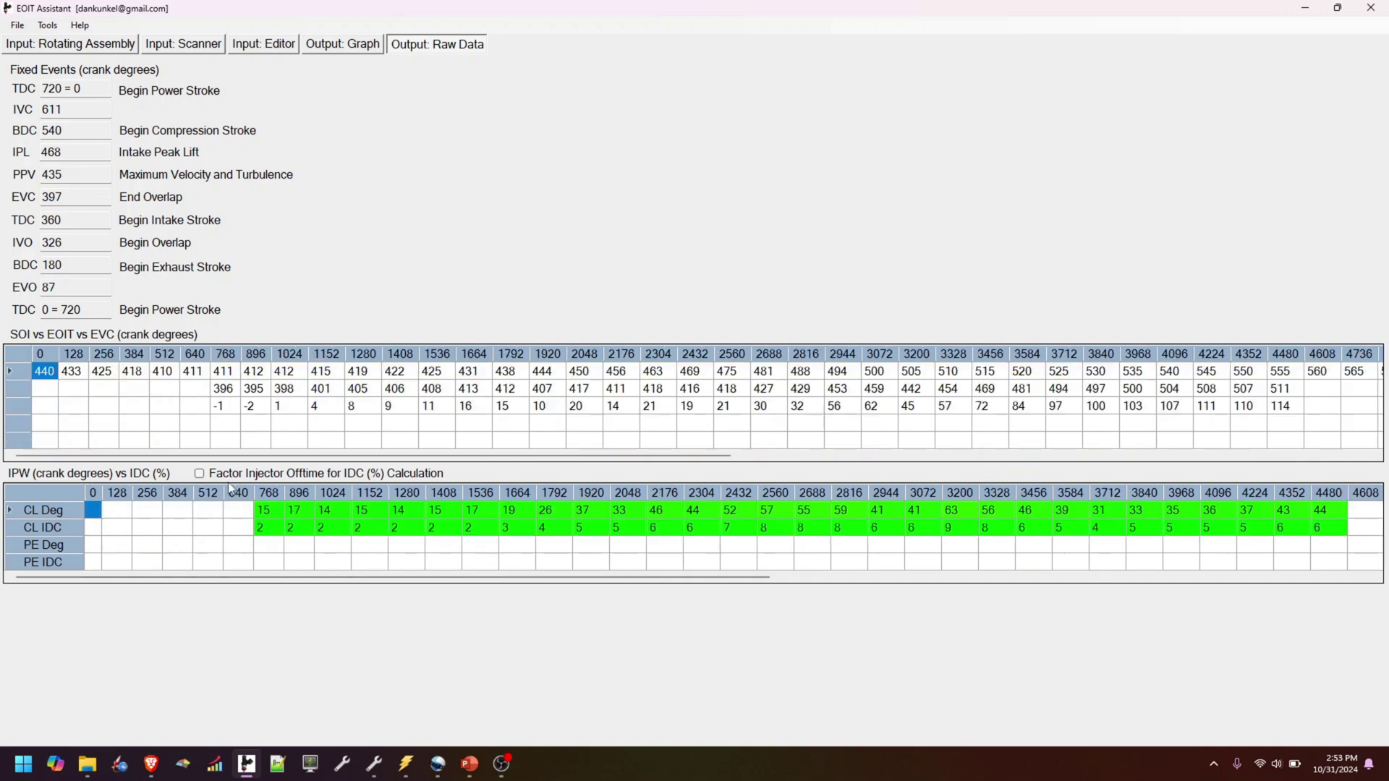
left_click_drag(741, 577, 1333, 606)
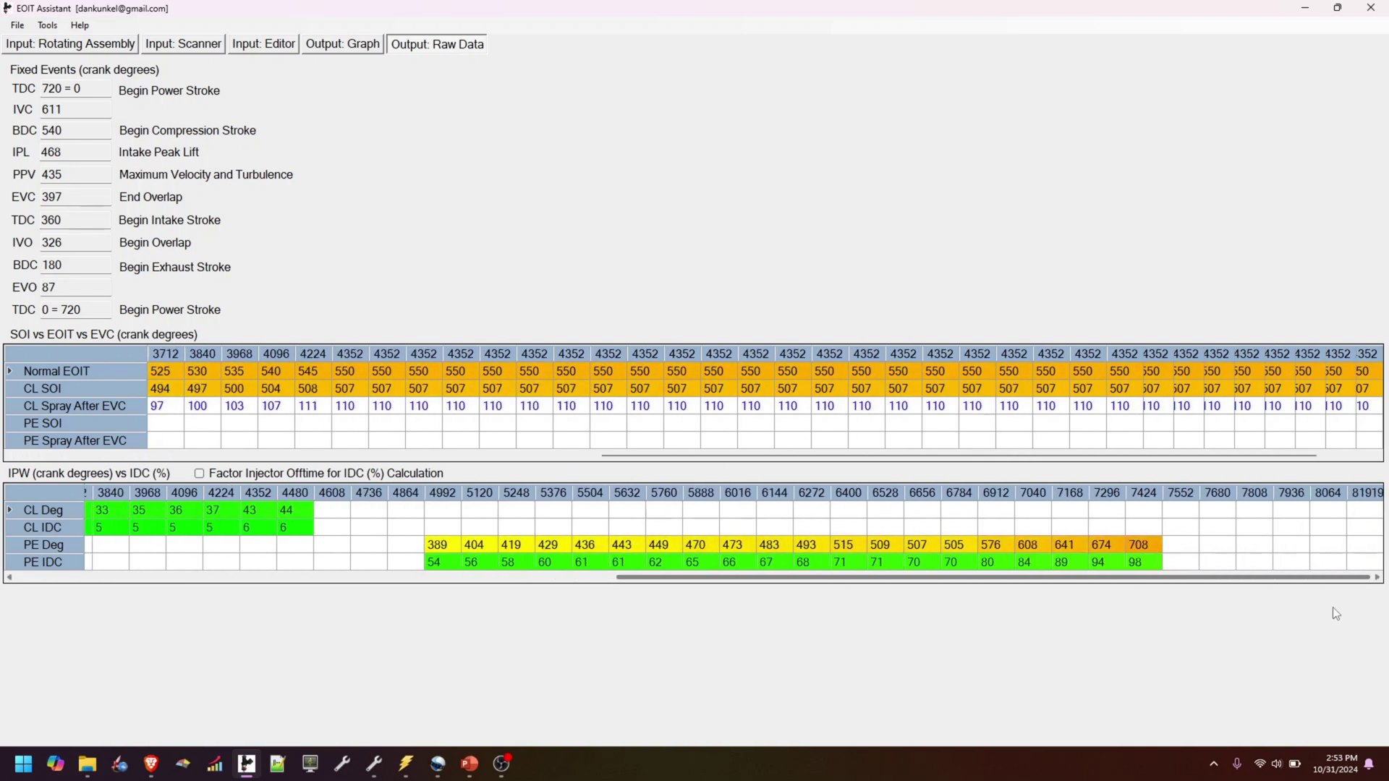
left_click(1142, 563)
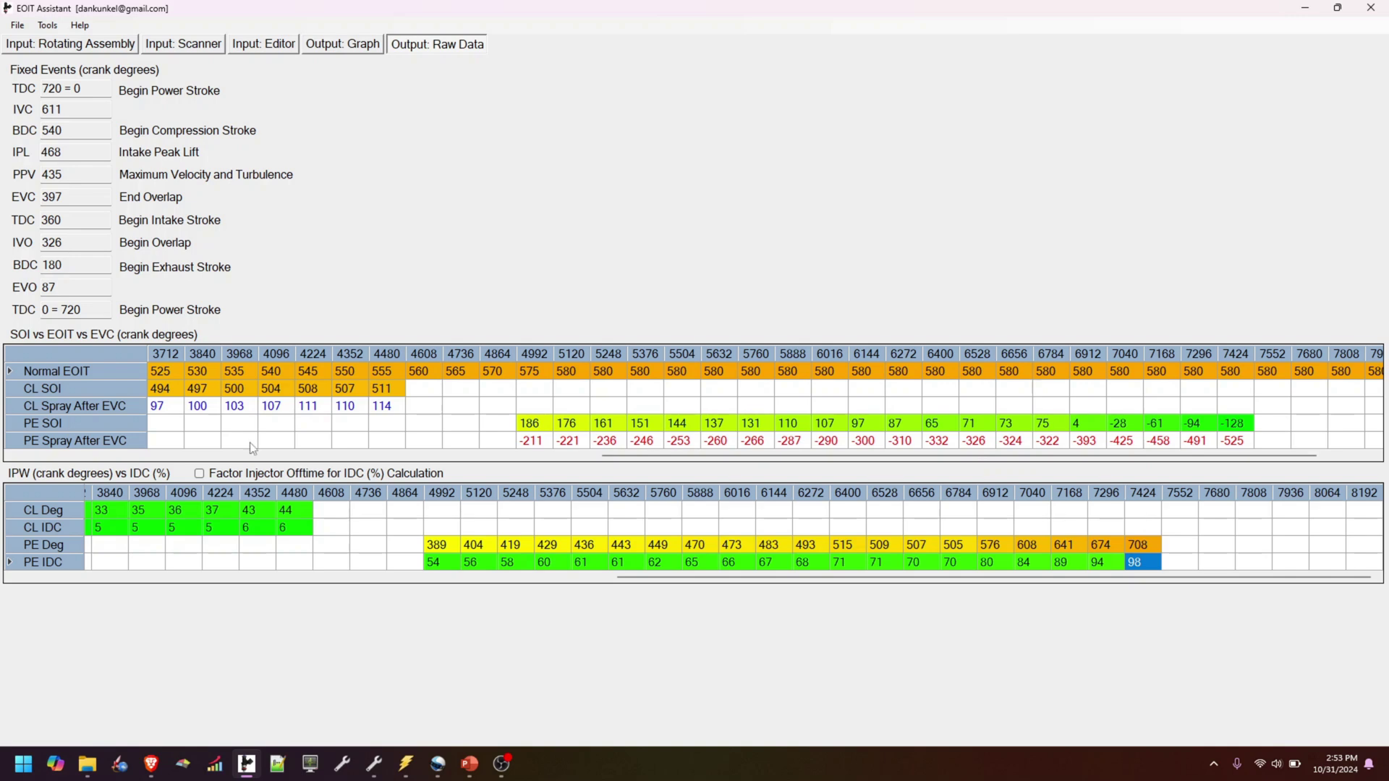
left_click(200, 474)
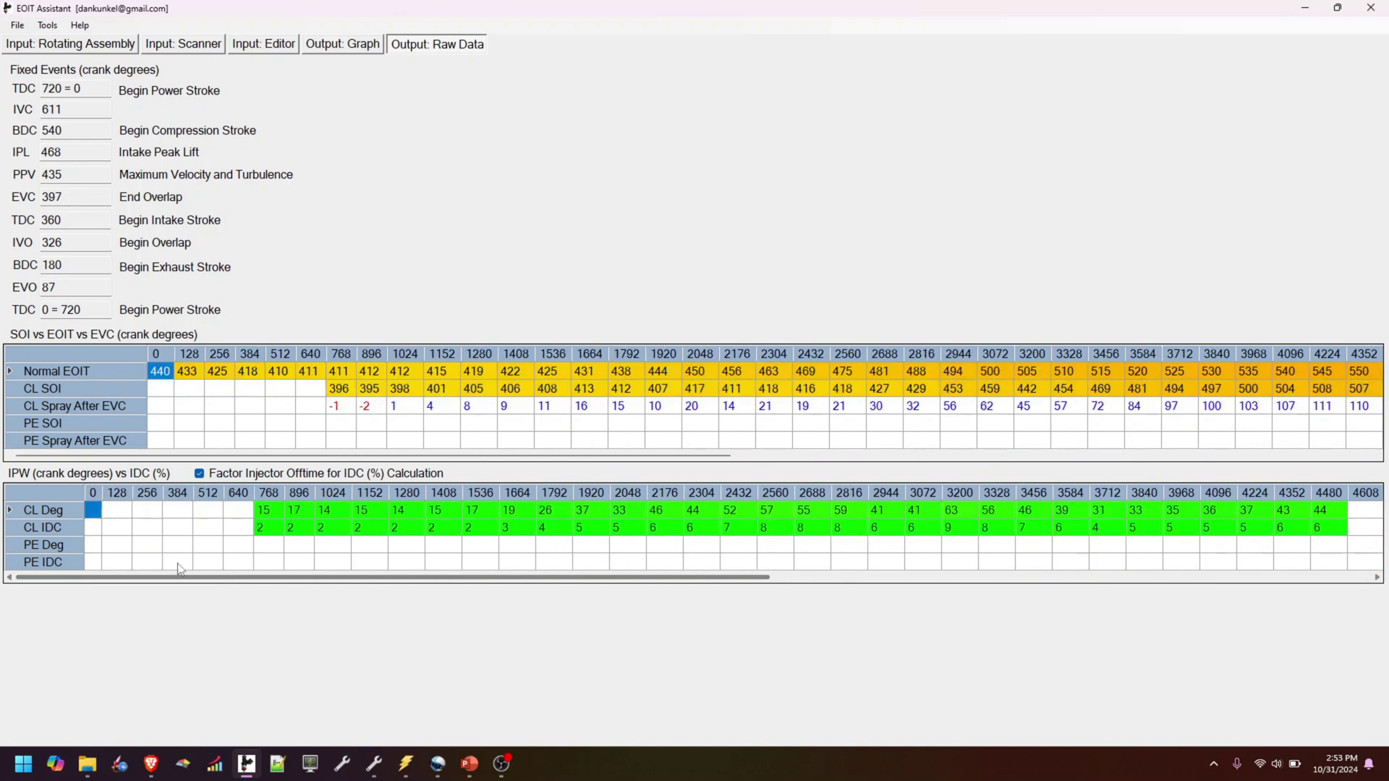
- Open the Injector Offtime vs IDC Cost tool, then check the Injector Off-Time value 0.7969
left_click(48, 25)
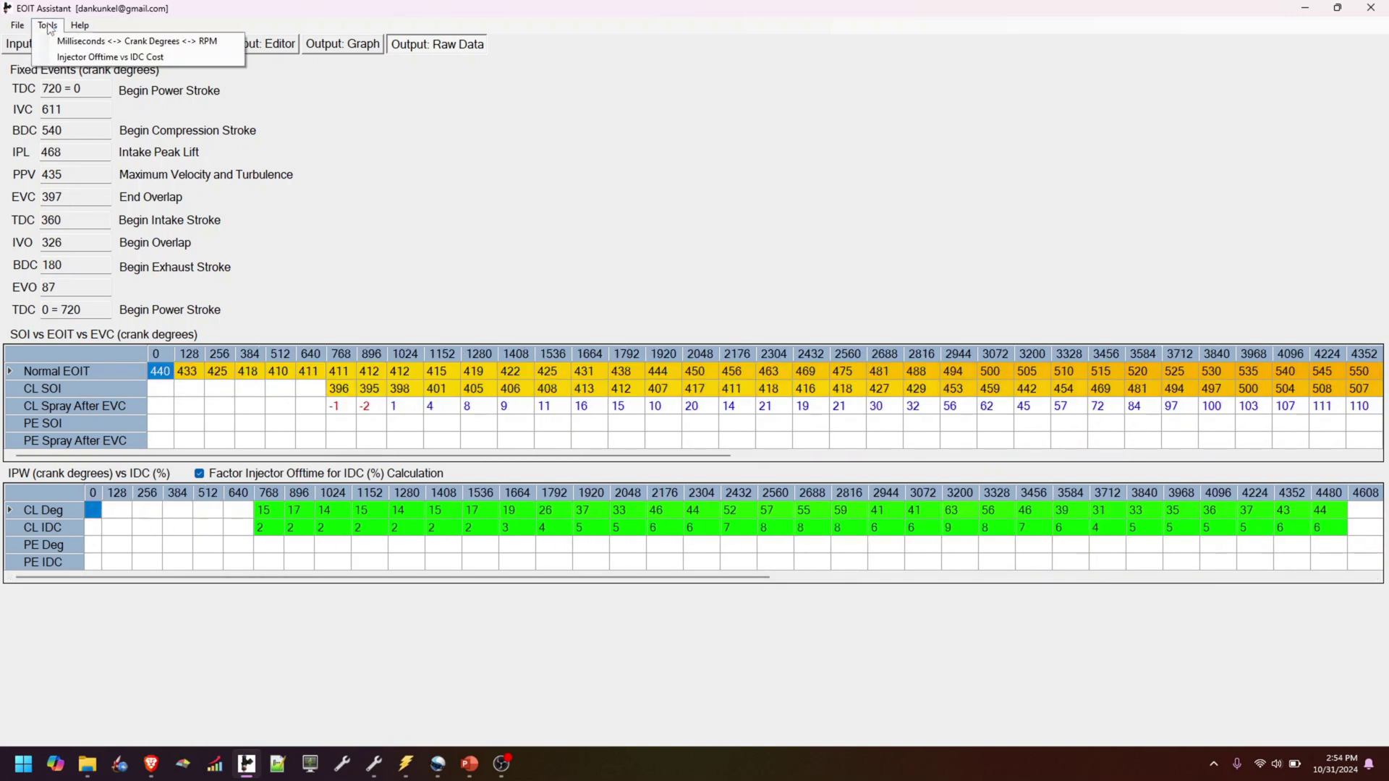
left_click(178, 59)
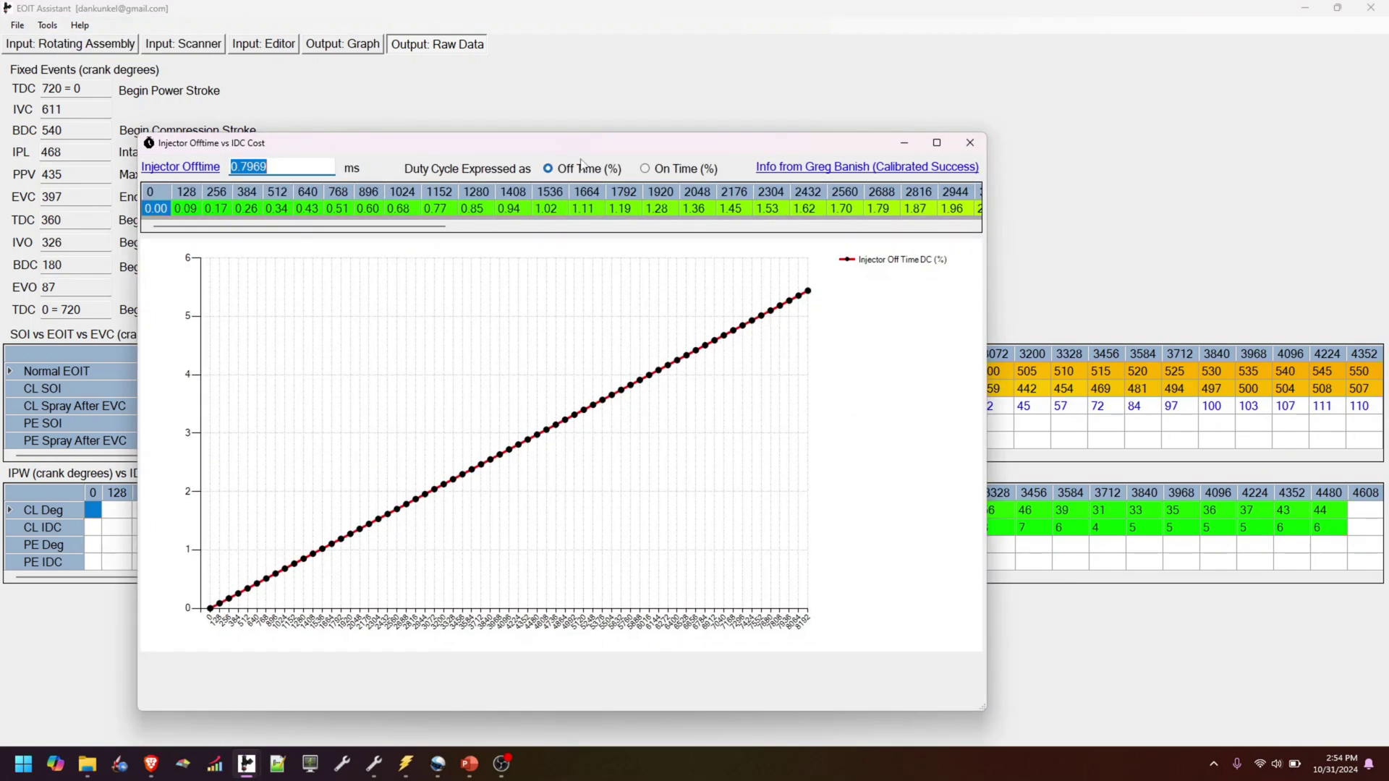
left_click(970, 143)
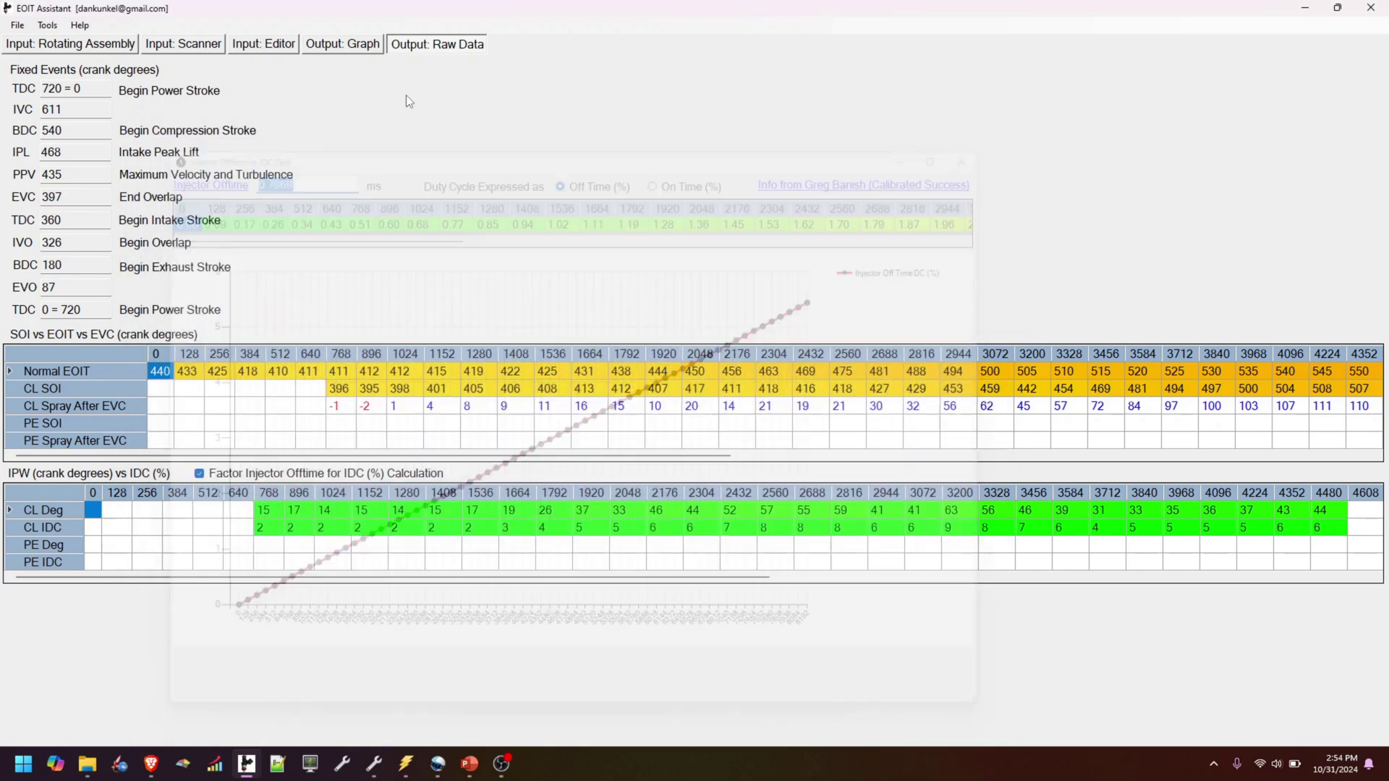
left_click(257, 50)
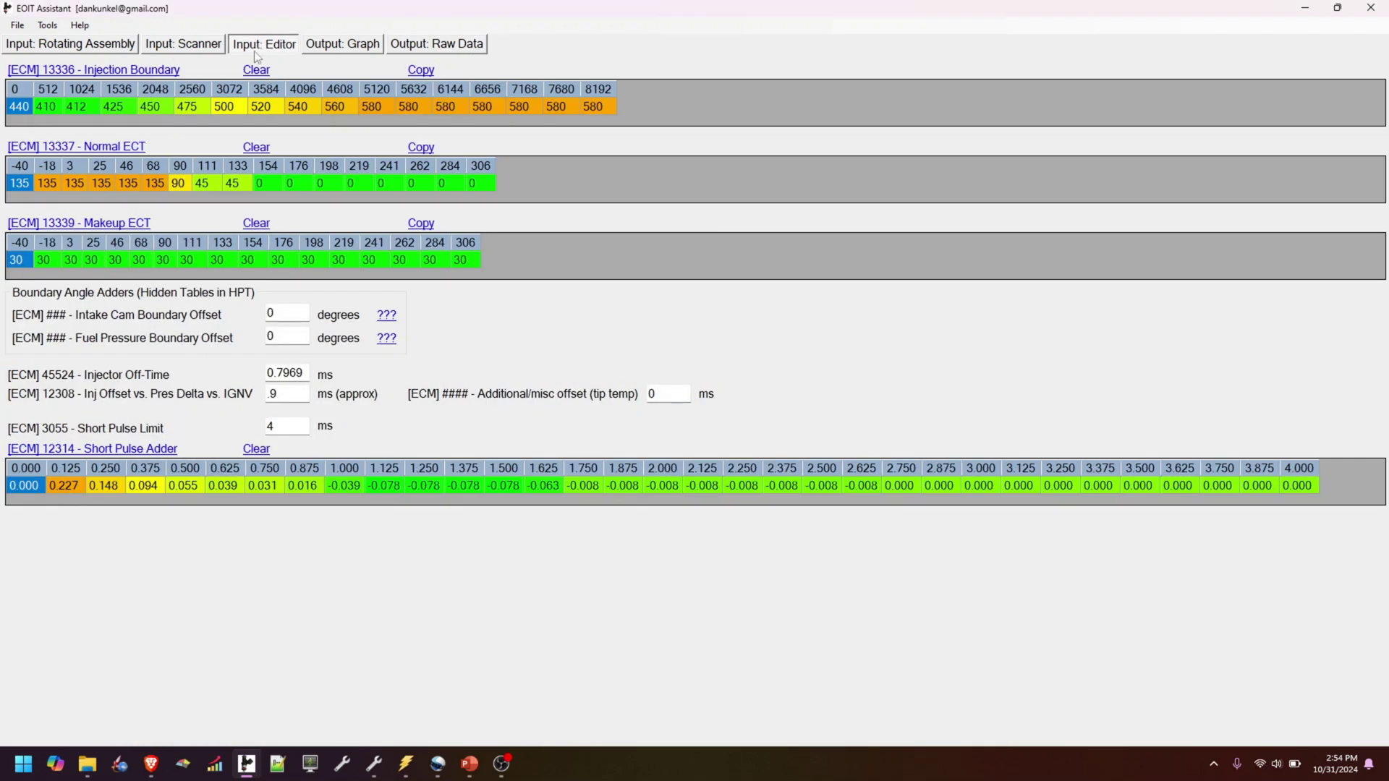
double_click(305, 372)
- Bring up the IDC cost tool full screen with duty cycle shown as On Time (%)
left_click(45, 26)
key("Escape")
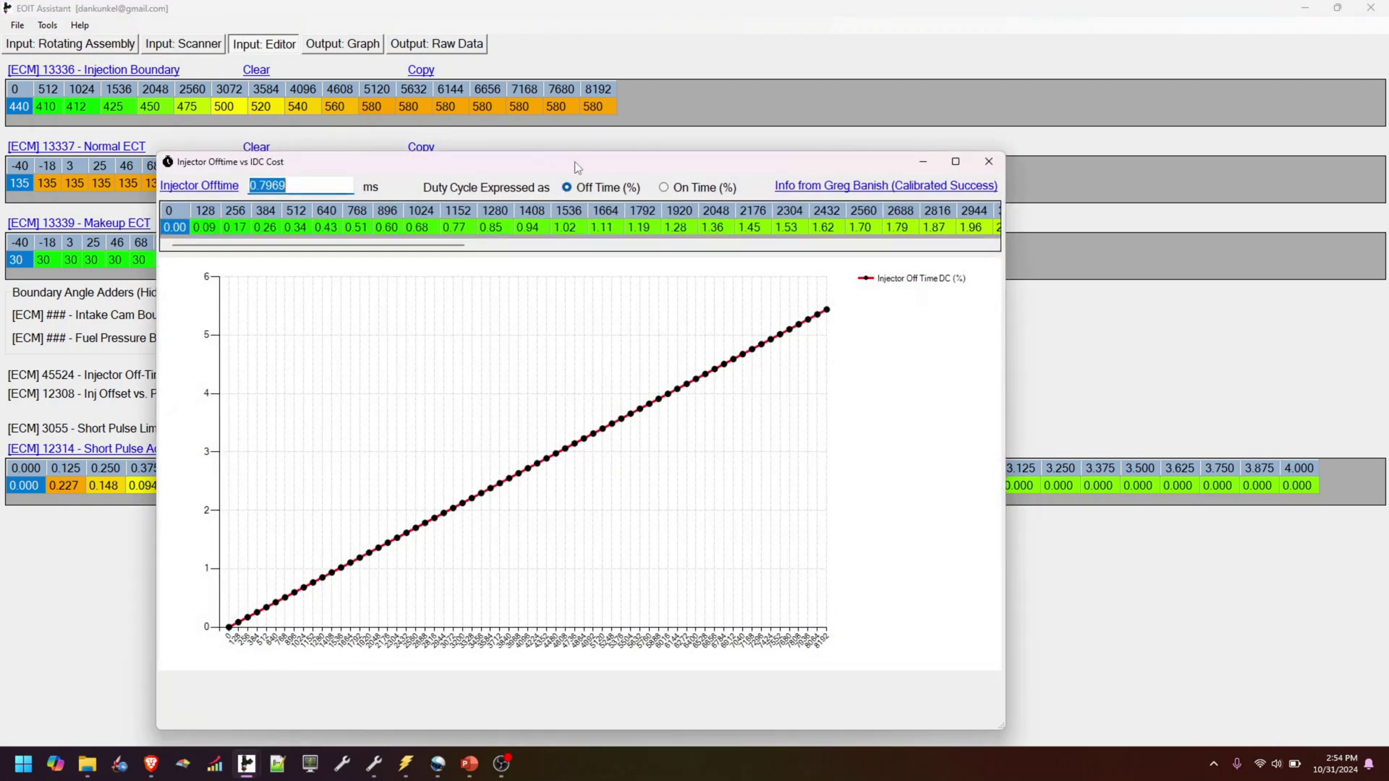
double_click(574, 162)
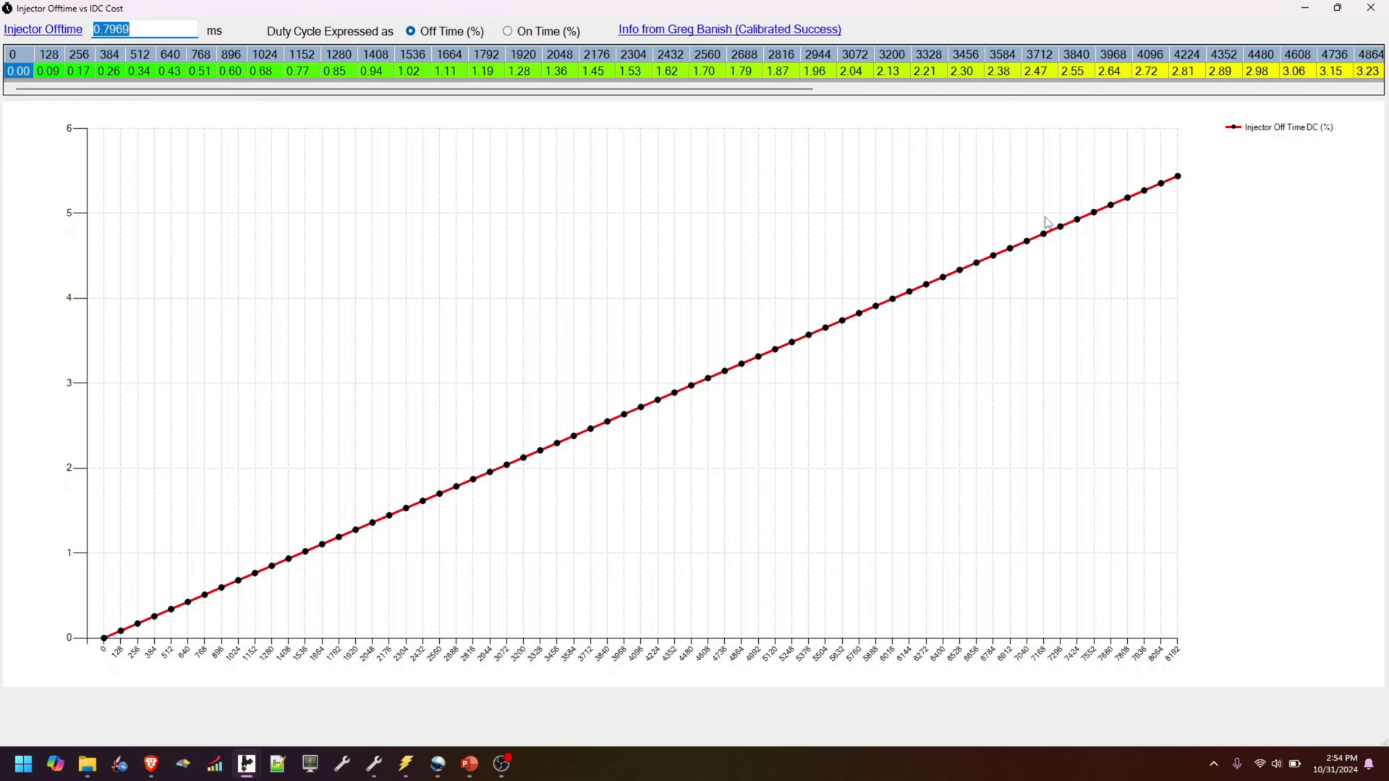
left_click(527, 35)
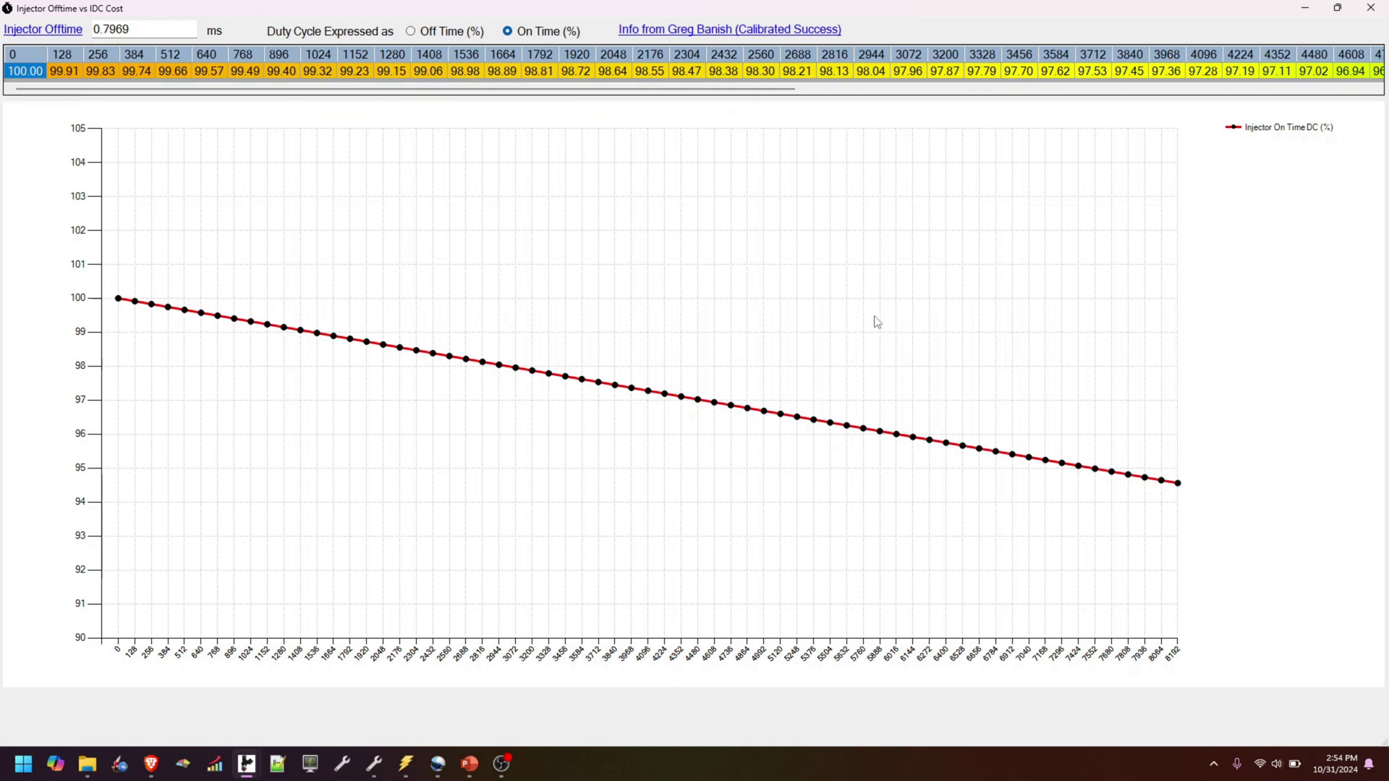
- Open the Info article PDF in its own maximized Brave window
left_click(651, 32)
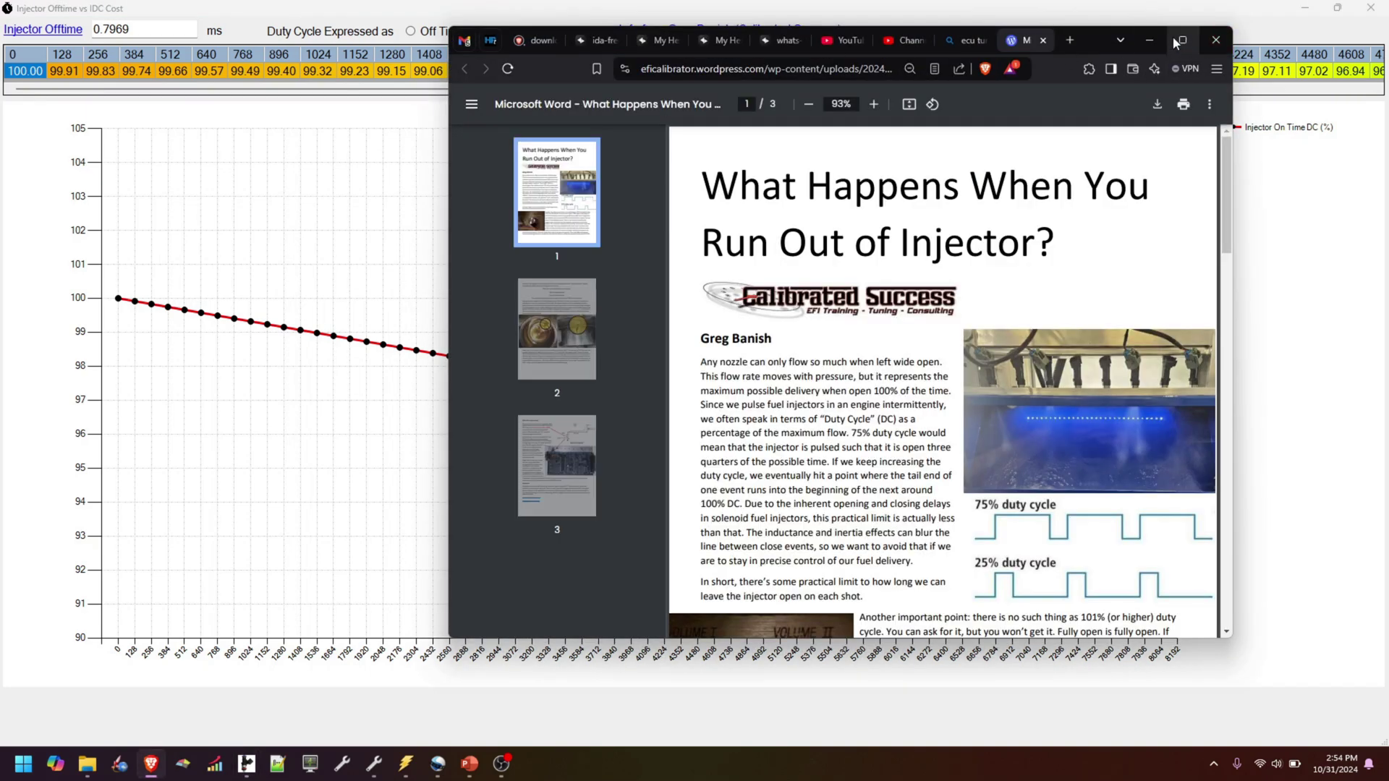
left_click_drag(1025, 40, 917, 110)
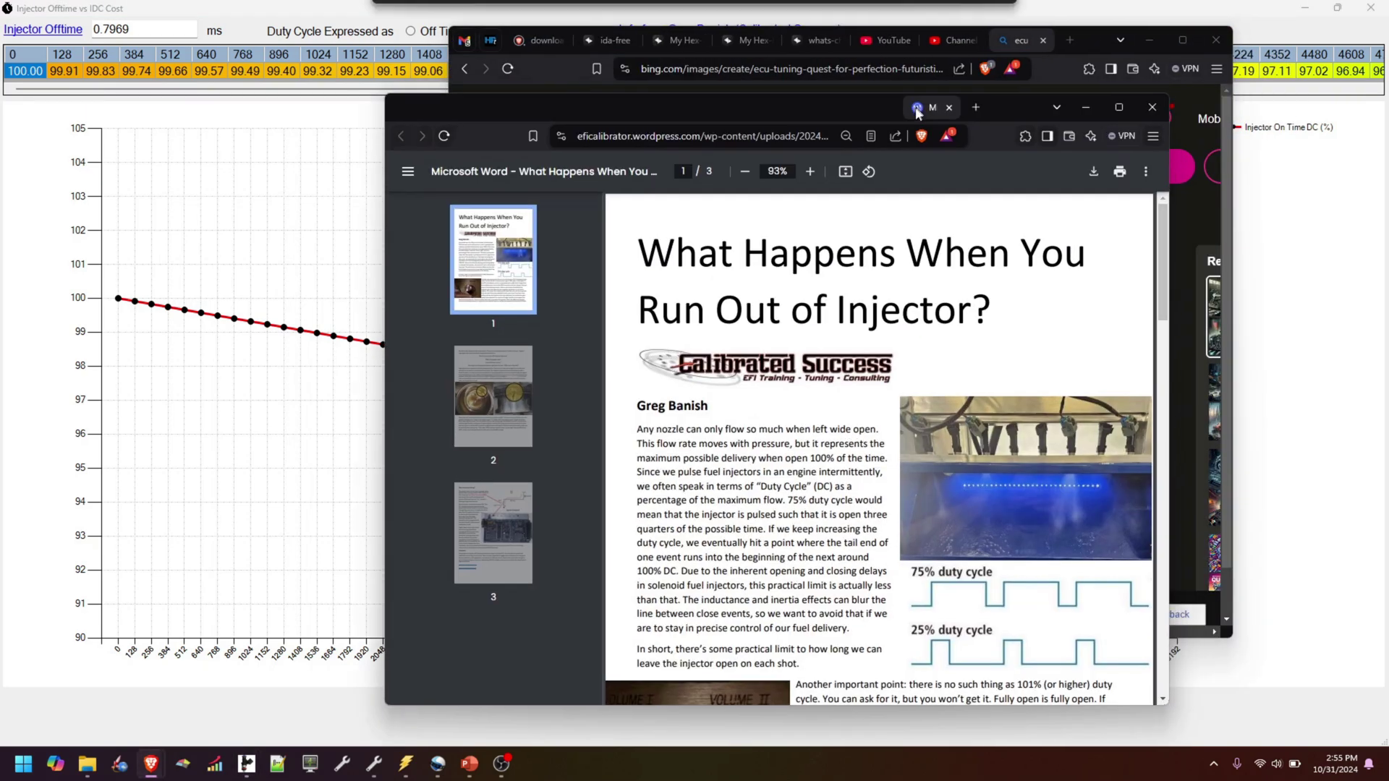
left_click(1120, 107)
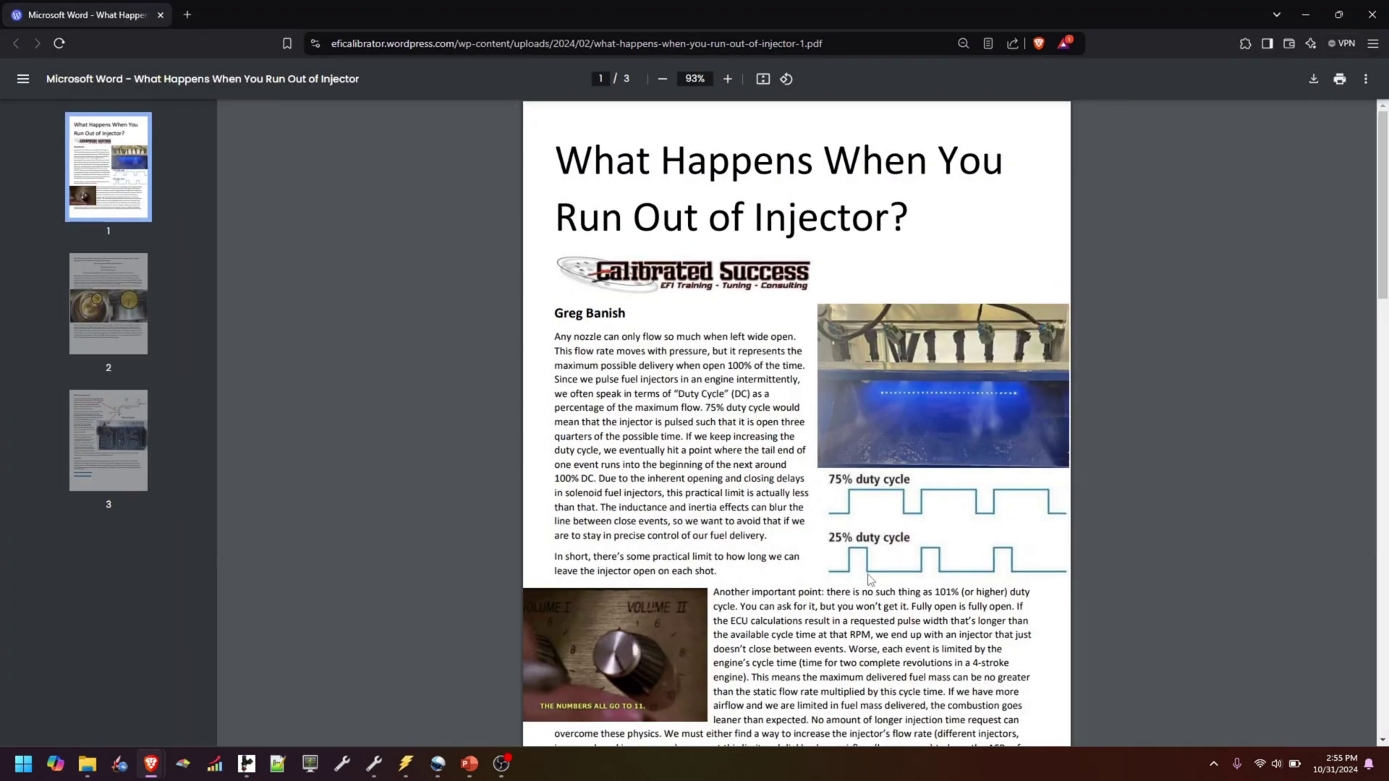
- Read pages 2 and 3 of the article, then bring the IDC cost chart back to front
left_click(108, 304)
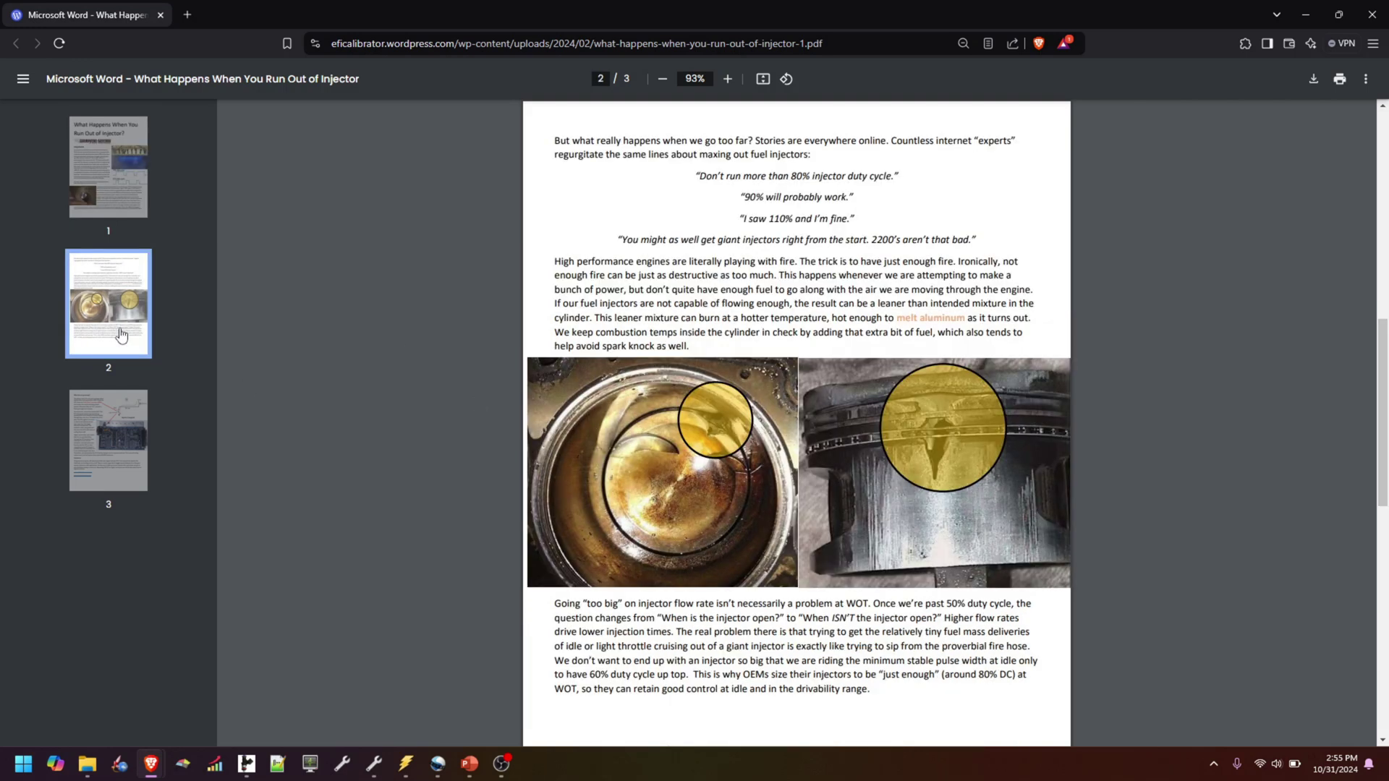
left_click(112, 450)
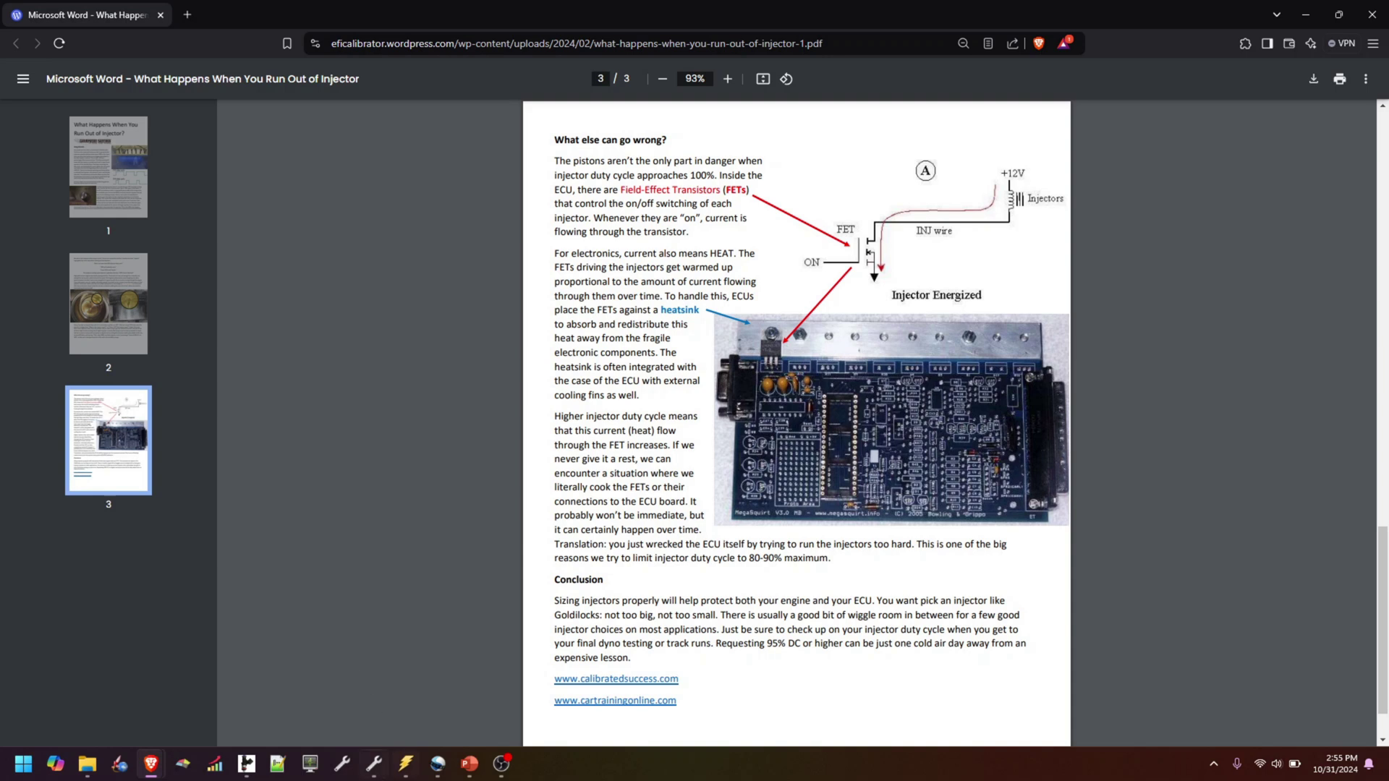
left_click(243, 771)
left_click(302, 723)
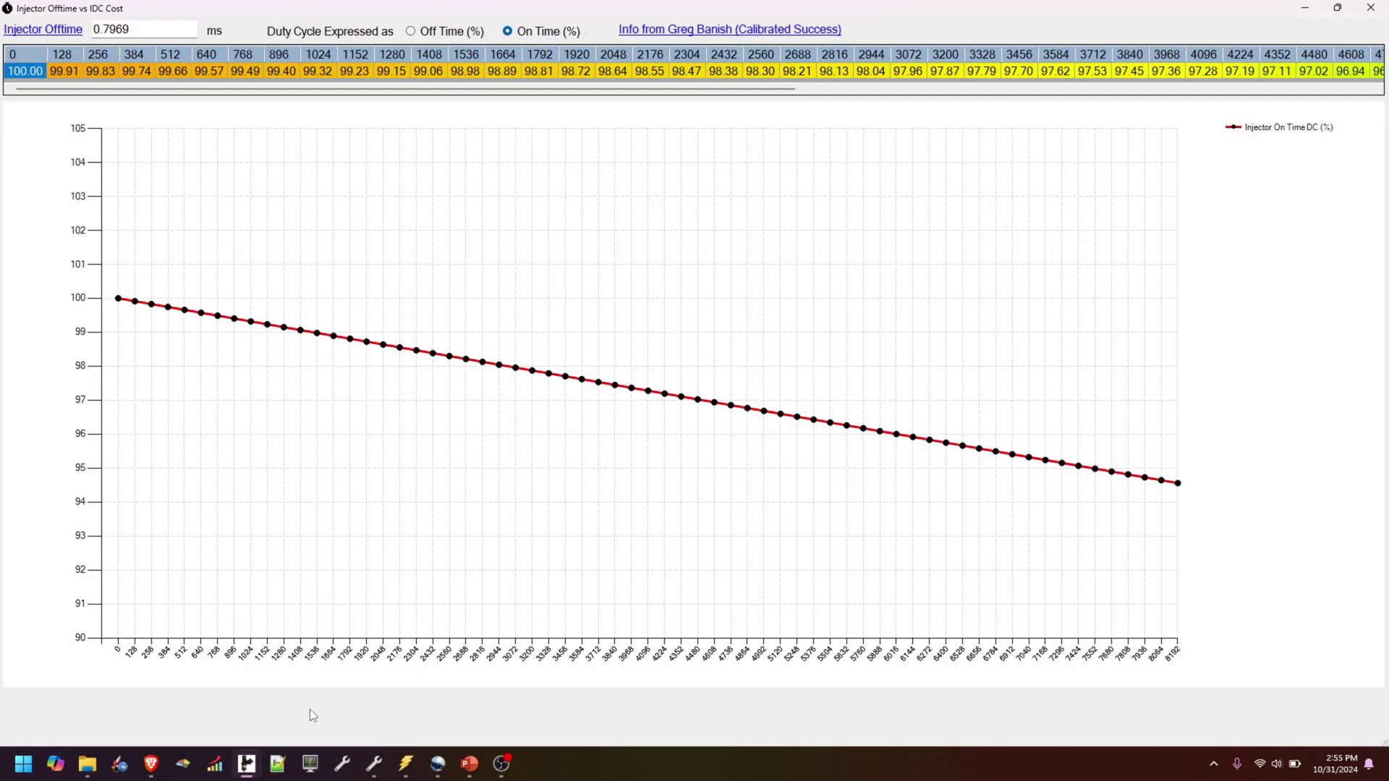
- Close the IDC cost chart and open Help > Support: Buy Me a Coffee's donation box
left_click(1371, 7)
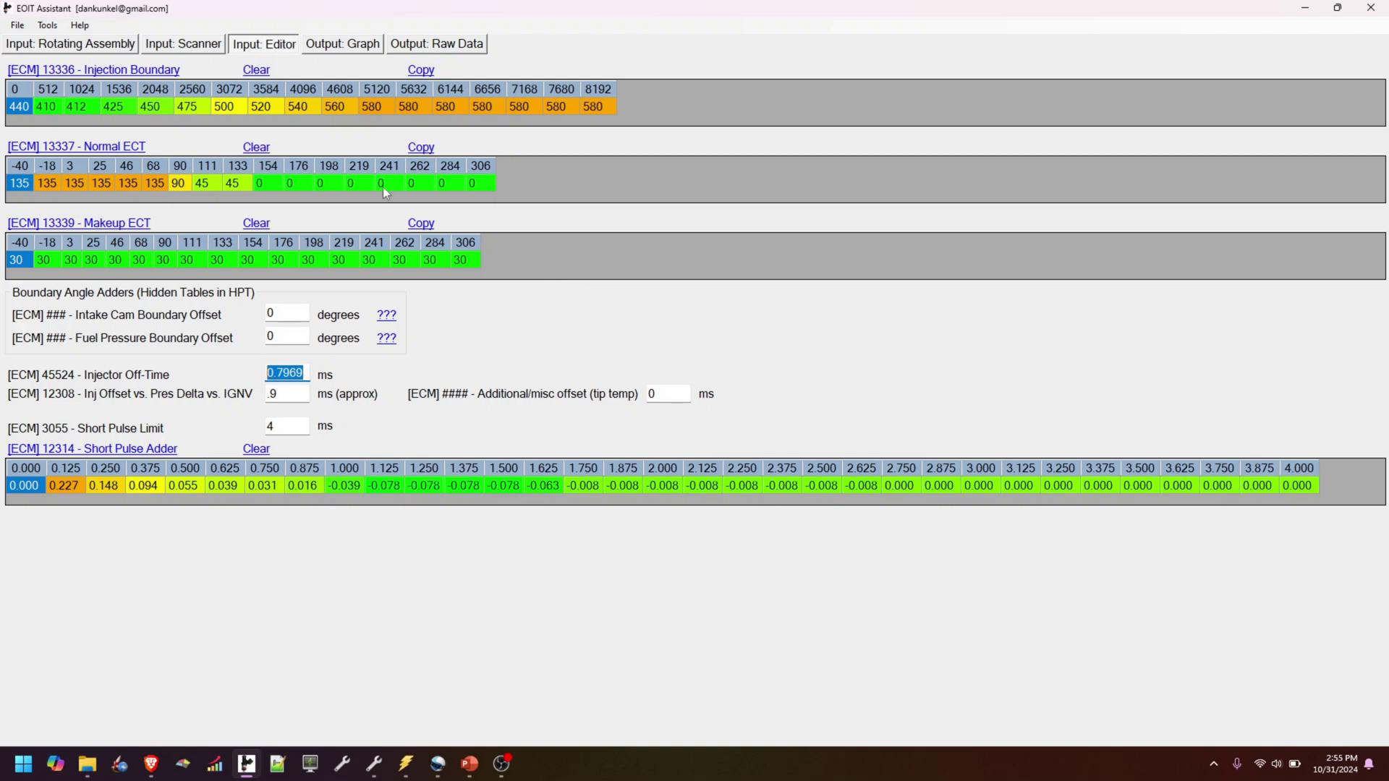
left_click(81, 25)
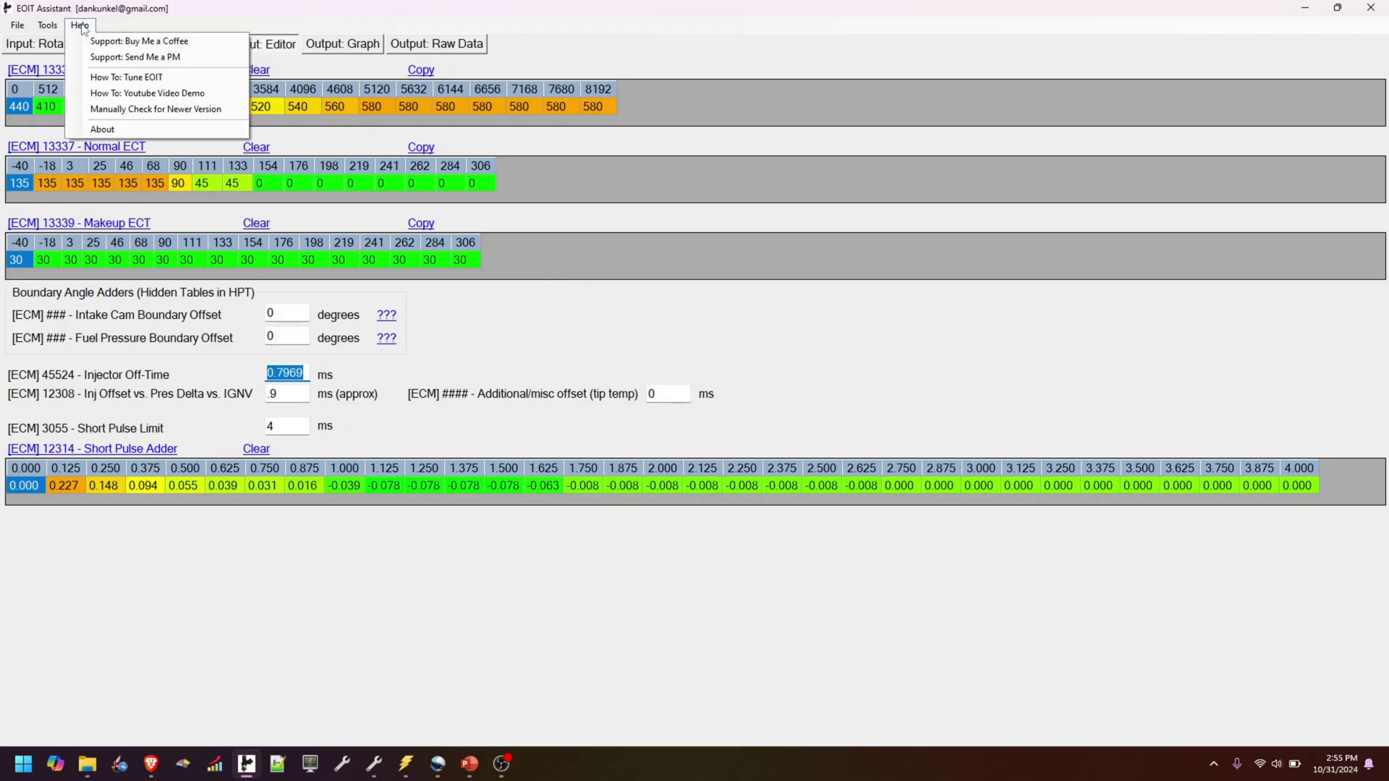
left_click(183, 42)
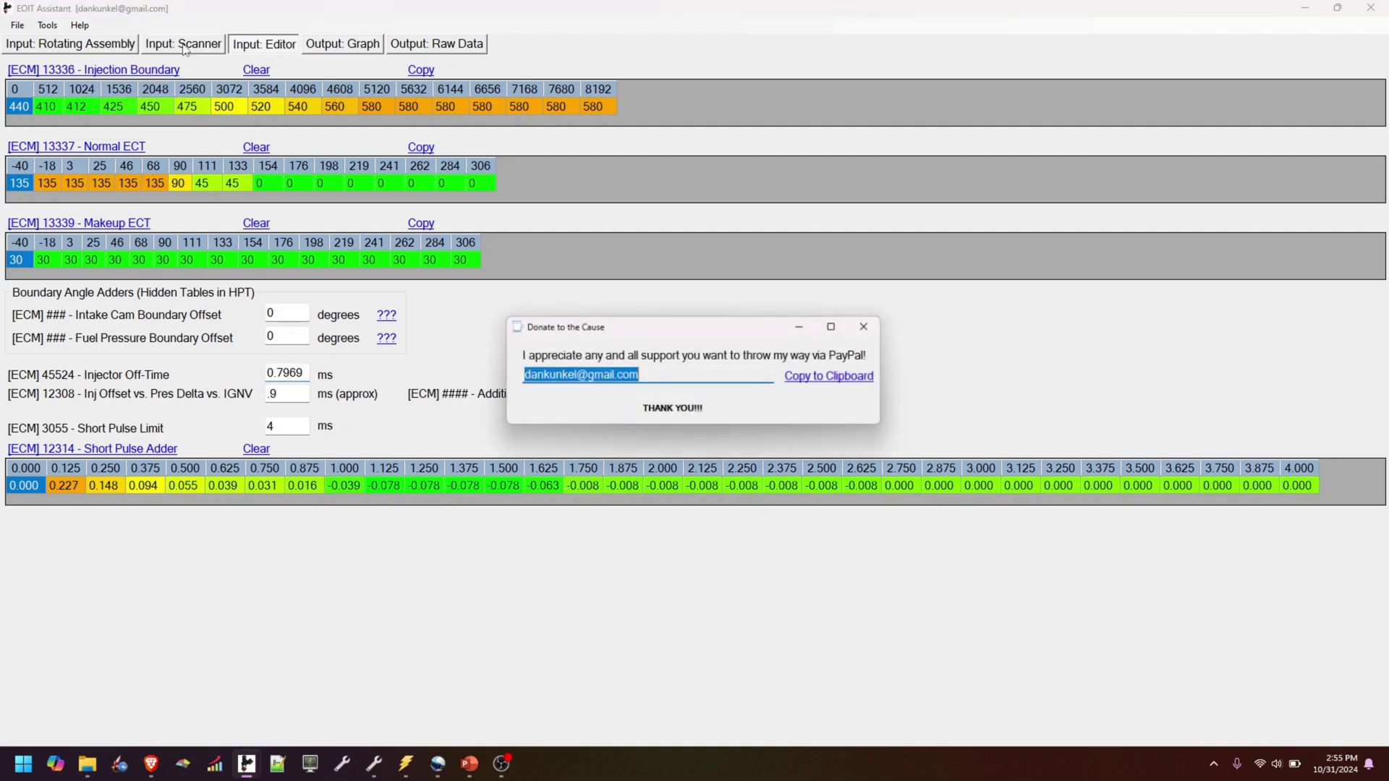
left_click(649, 372)
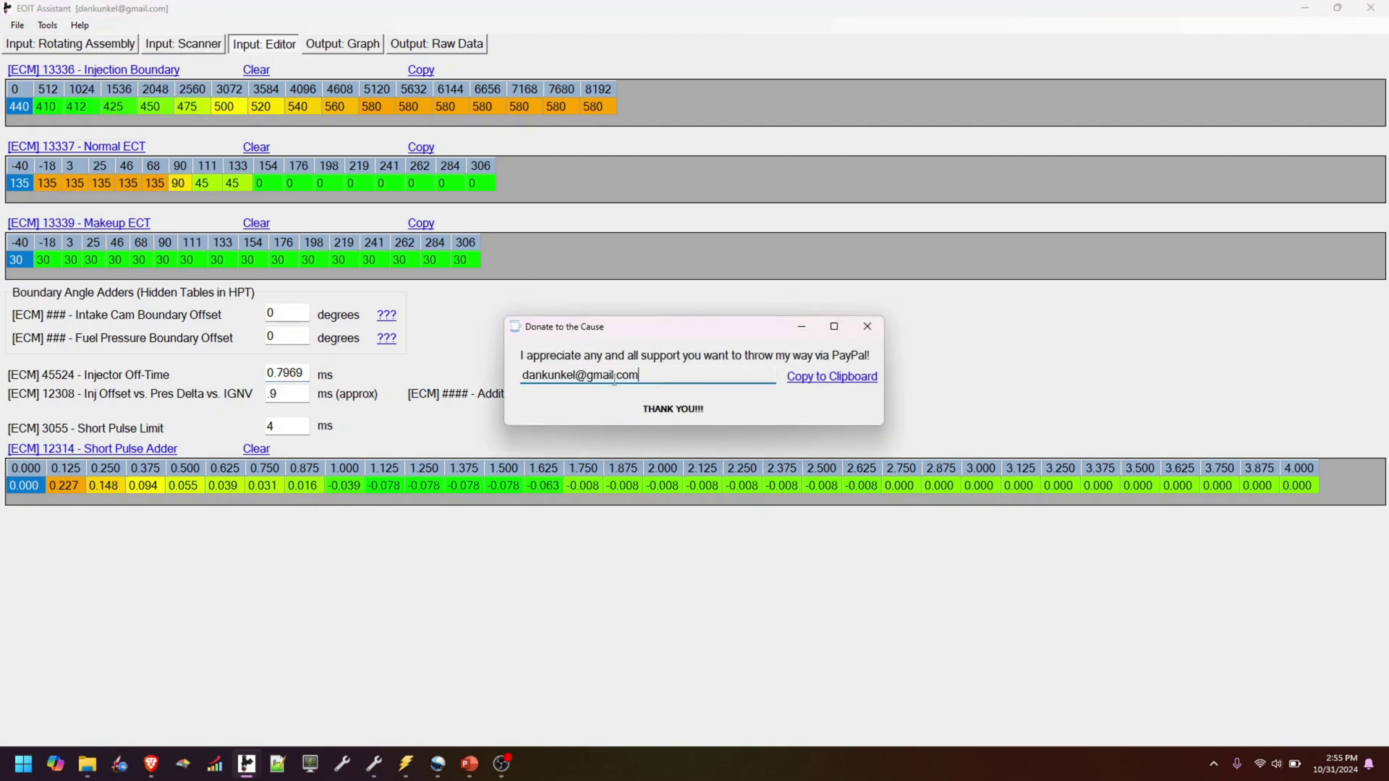